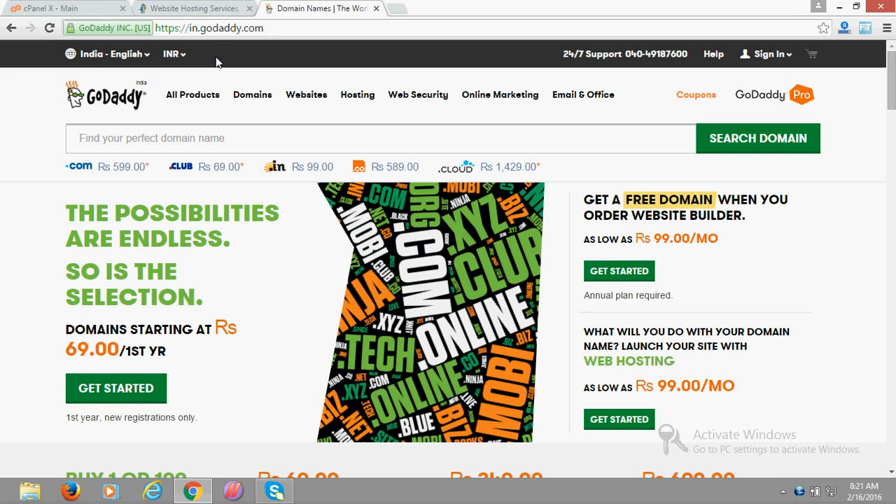
Compare the GoDaddy domain page with the HostGator hosting page, ending on HostGator.
click(202, 11)
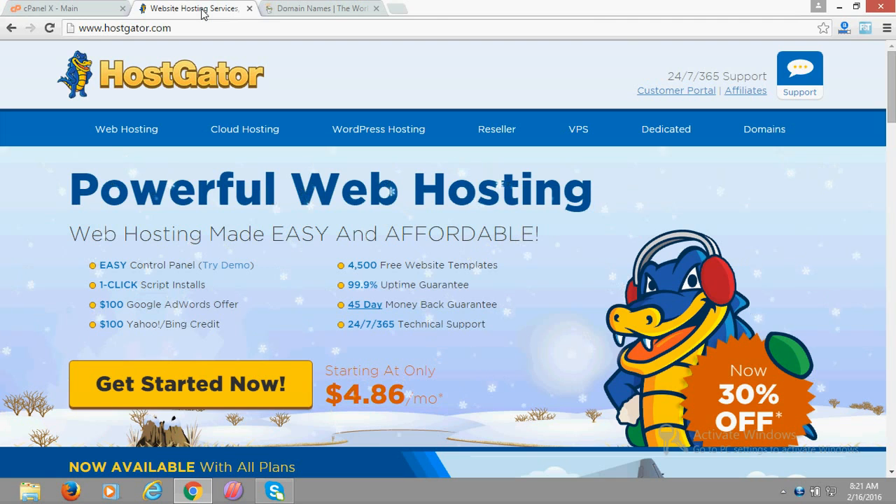
click(293, 9)
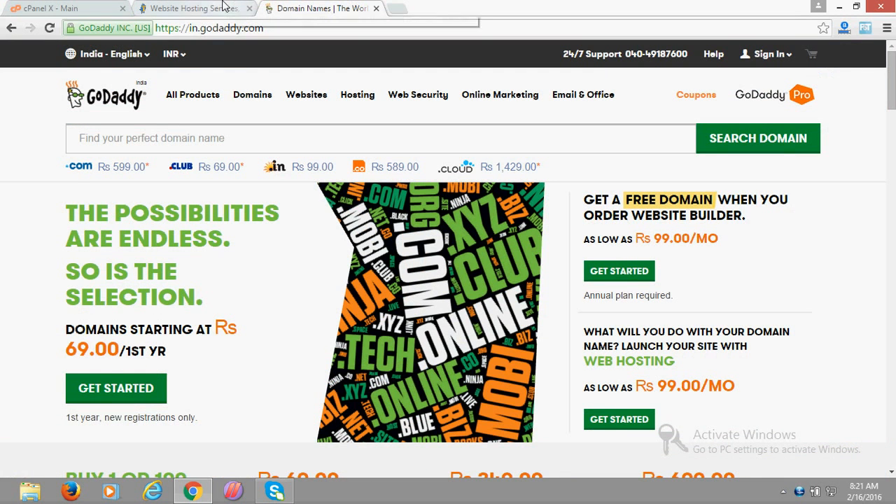
key(ctrl+shift+Tab)
click(338, 7)
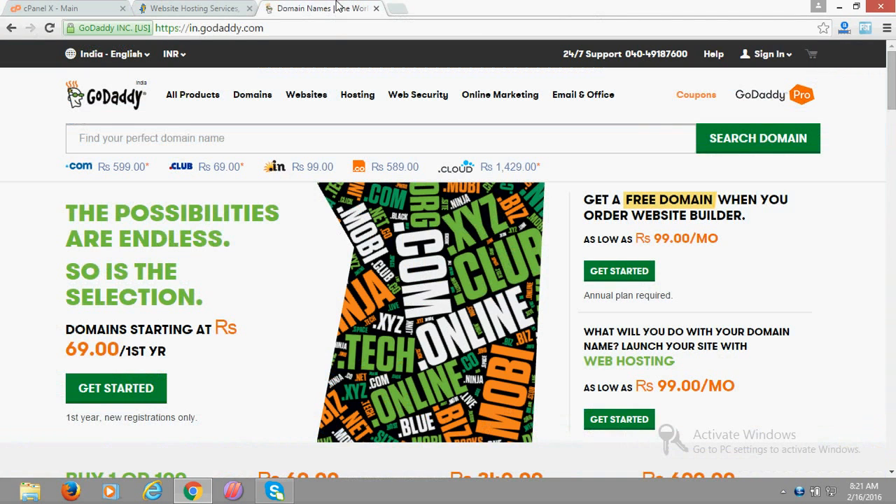
click(205, 5)
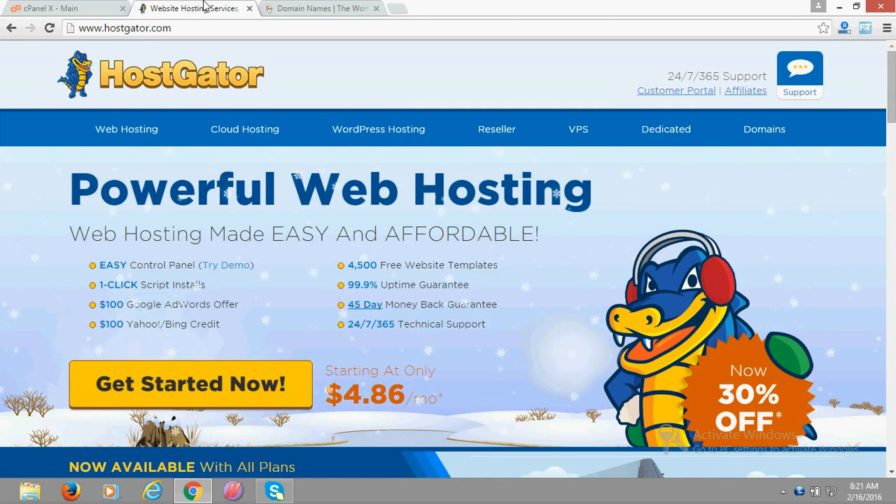
click(311, 10)
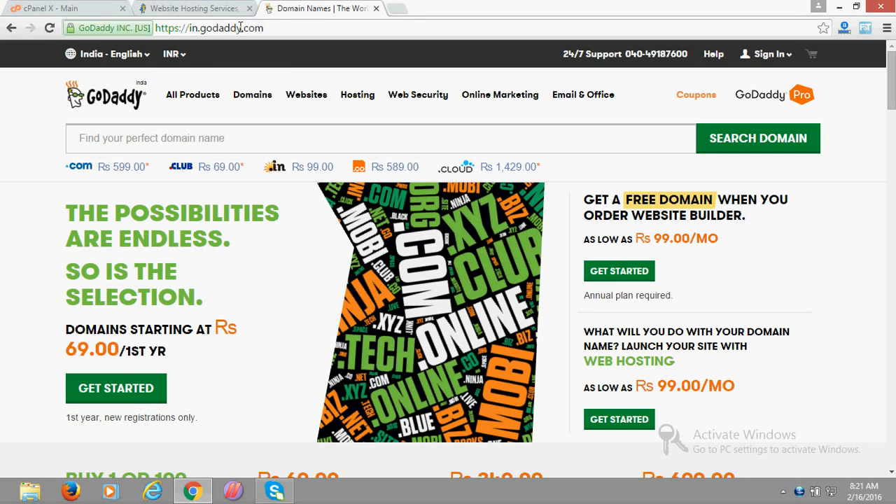
click(219, 9)
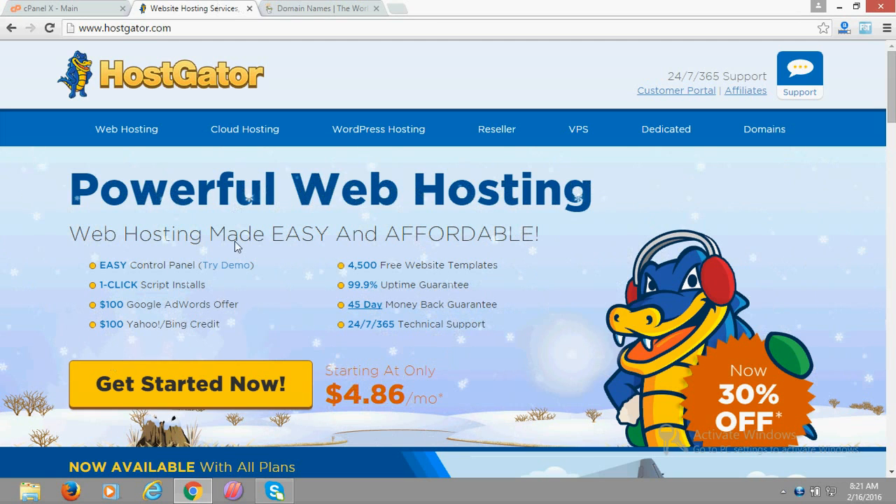
Review the Hatchling ($4.86), Baby ($6.96) and Business ($10.46) plans, then close HostGator.
scroll(217, 359, down, 1)
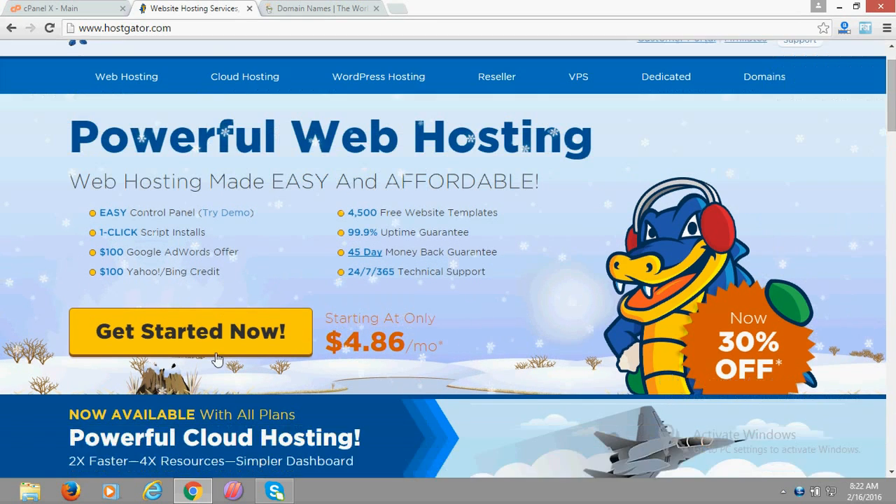
scroll(218, 359, down, 2)
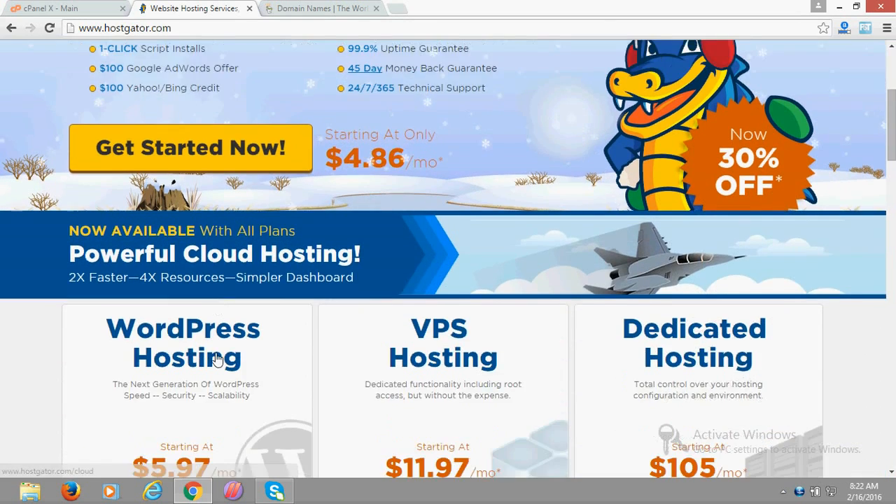
scroll(217, 353, up, 3)
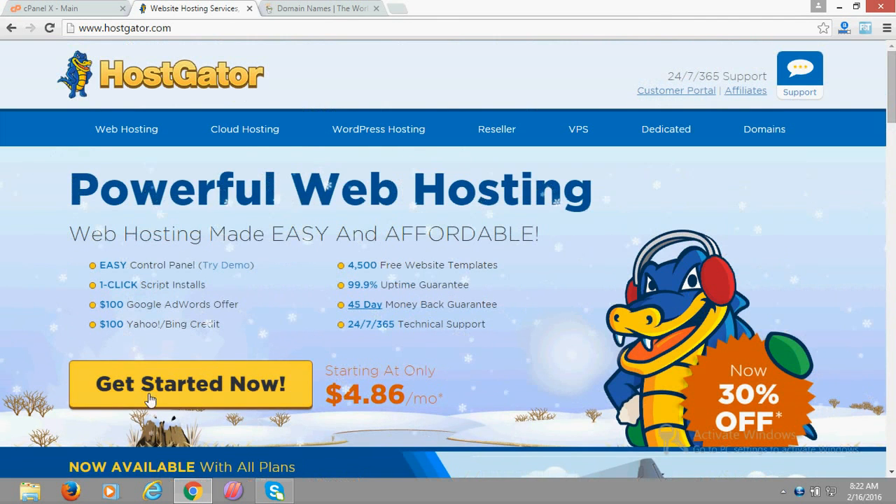
click(148, 393)
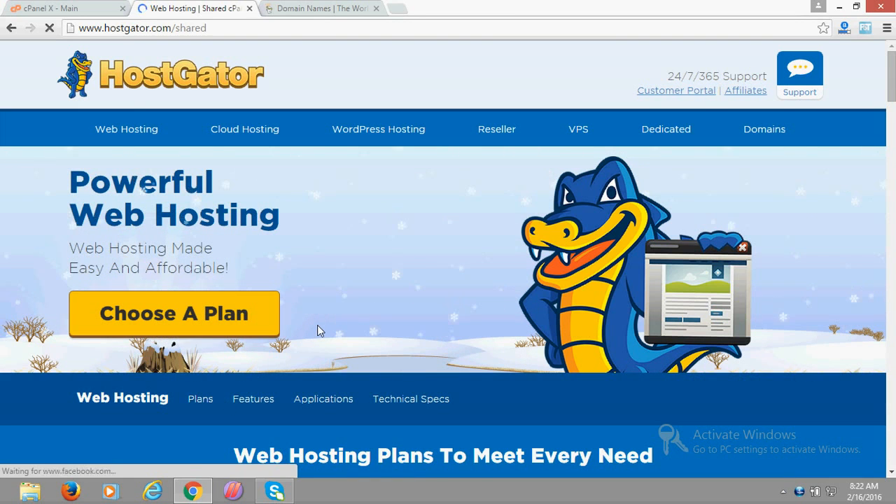
scroll(317, 329, down, 2)
scroll(317, 325, down, 2)
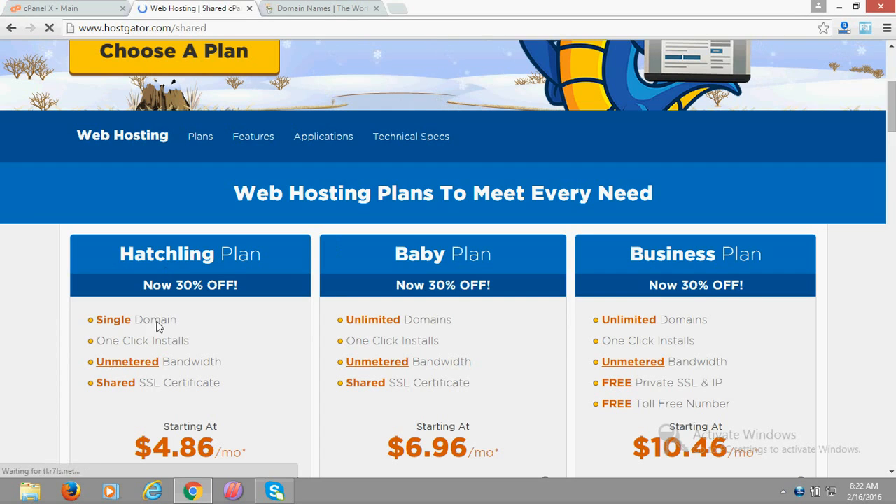
click(250, 9)
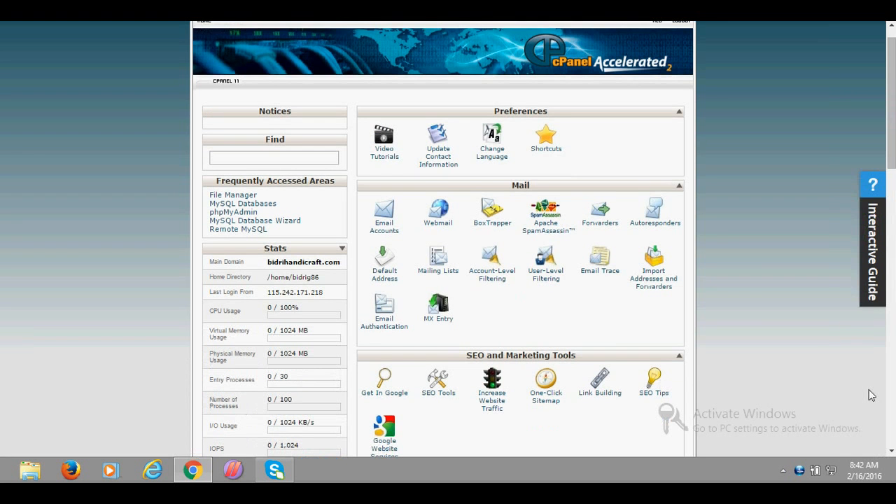
Launch Softaculous from cPanel's Software and Services section.
scroll(872, 395, down, 1)
scroll(872, 395, down, 15)
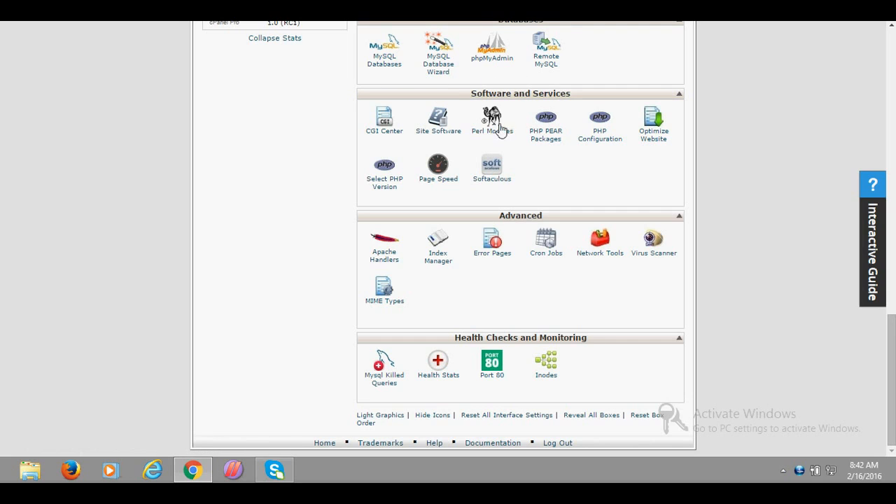
click(493, 183)
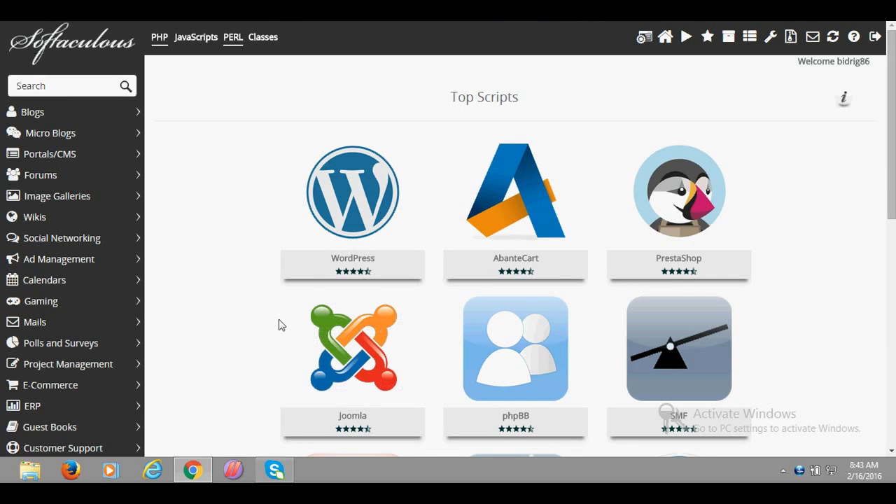
Begin a PrestaShop 1.6.1.4 install and clear the default 'presta' directory to use the root.
mouse_move(660, 206)
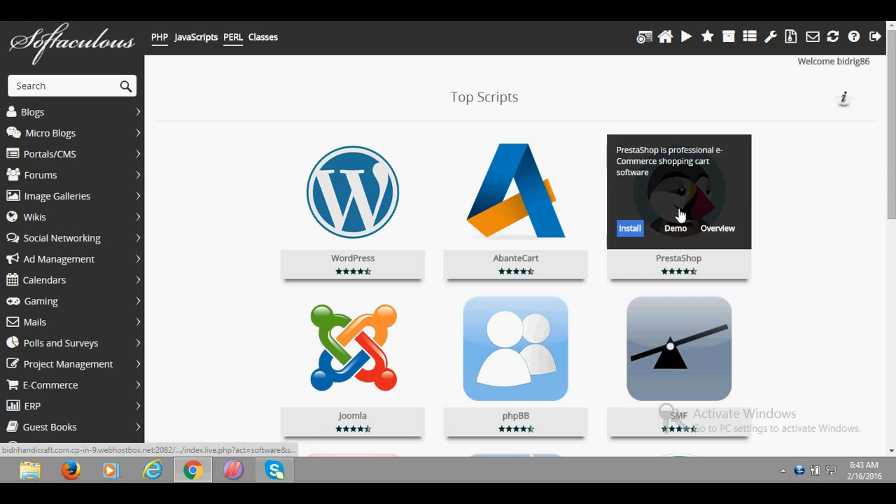
click(630, 230)
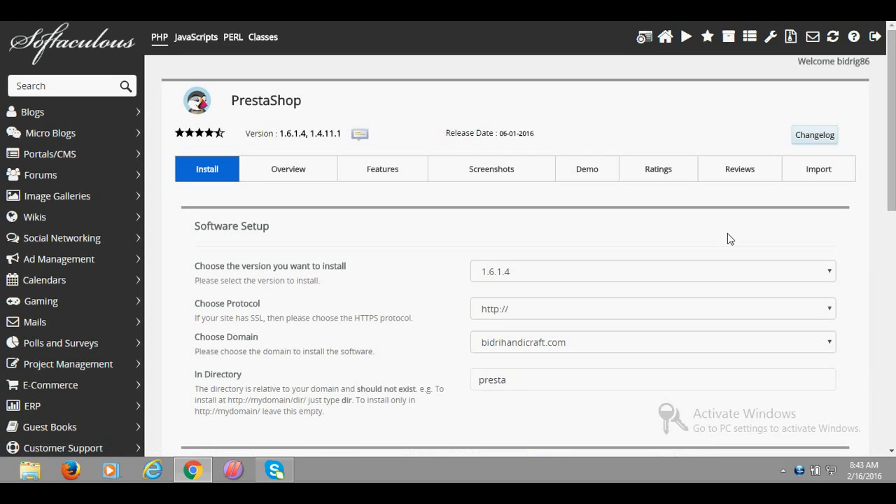
scroll(790, 235, down, 2)
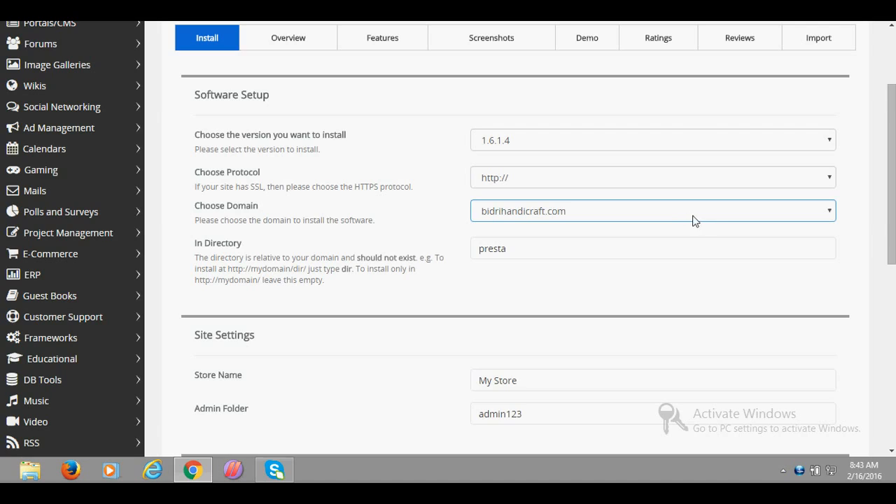
click(559, 250)
key(BackSpace)
key(BackSpace)
key(BackSpace)
key(BackSpace)
key(BackSpace)
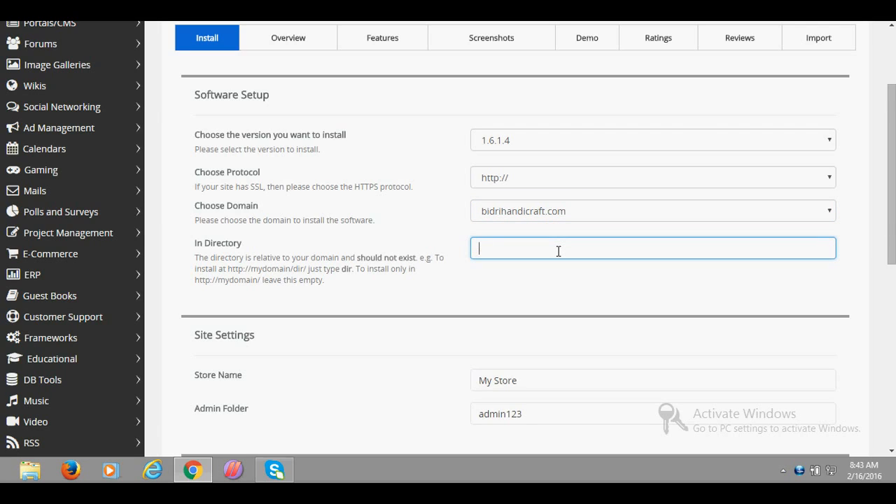
click(539, 285)
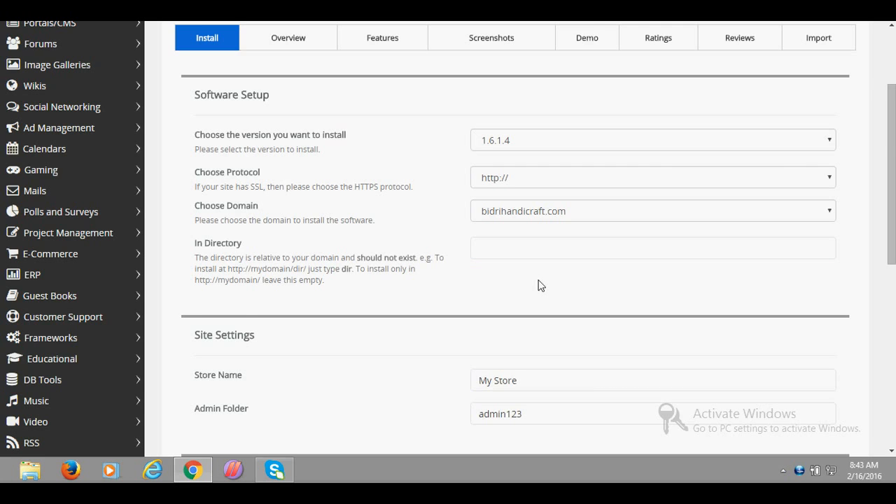
scroll(539, 285, down, 2)
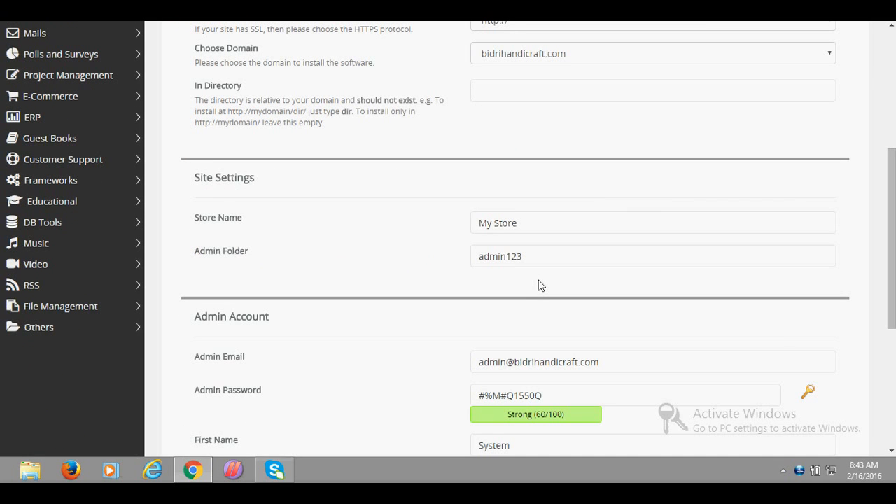
Replace the default 'My Store' store name with 'Bidrihandicraft'.
click(541, 226)
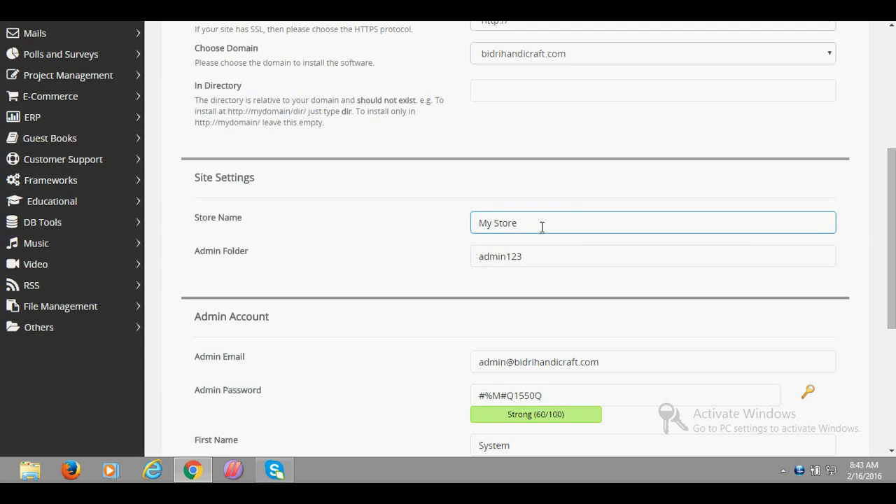
key(BackSpace)
key(BackSpace)
key(BackSpace)
key(BackSpace)
key(BackSpace)
key(BackSpace)
key(BackSpace)
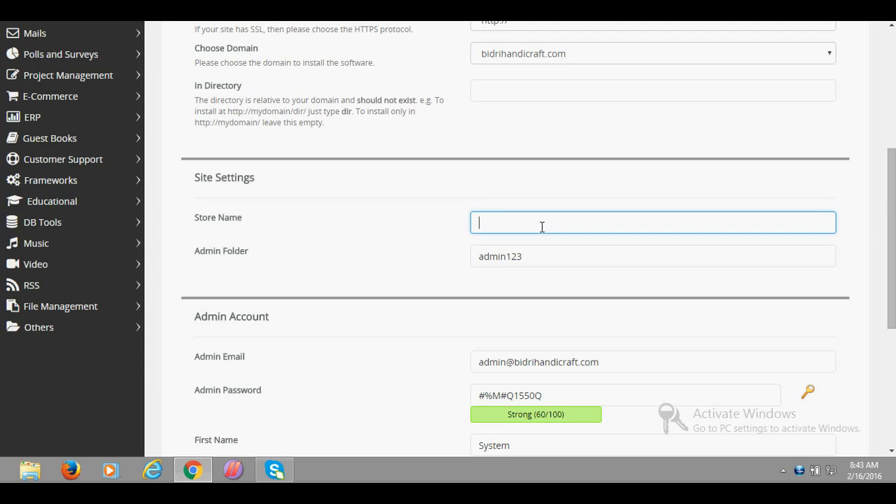
text(Bi)
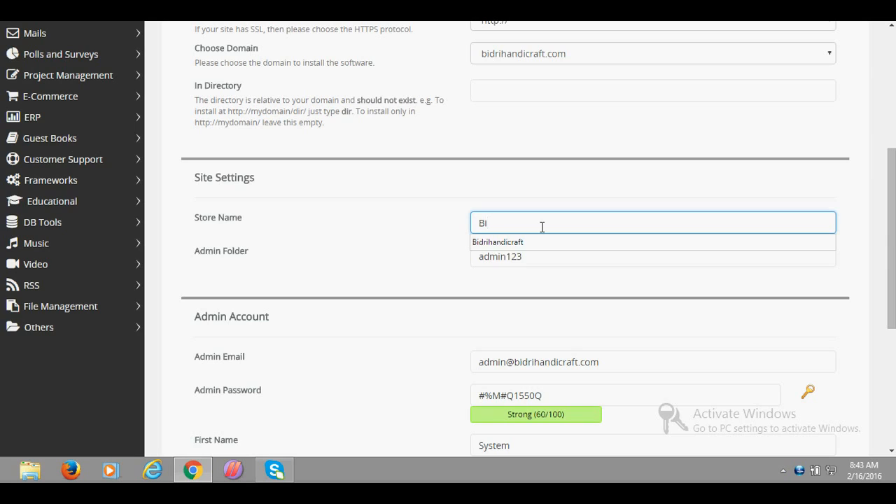
click(529, 247)
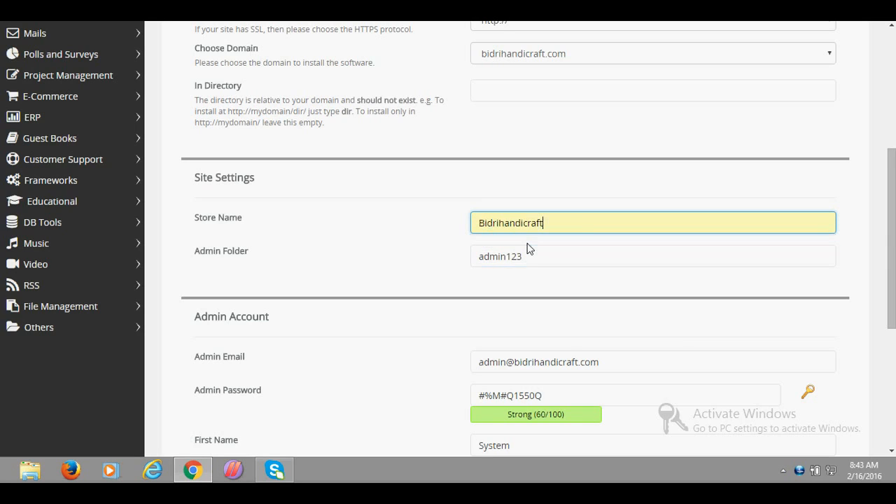
Change the admin folder name from 'admin123' to 'admin'.
click(534, 256)
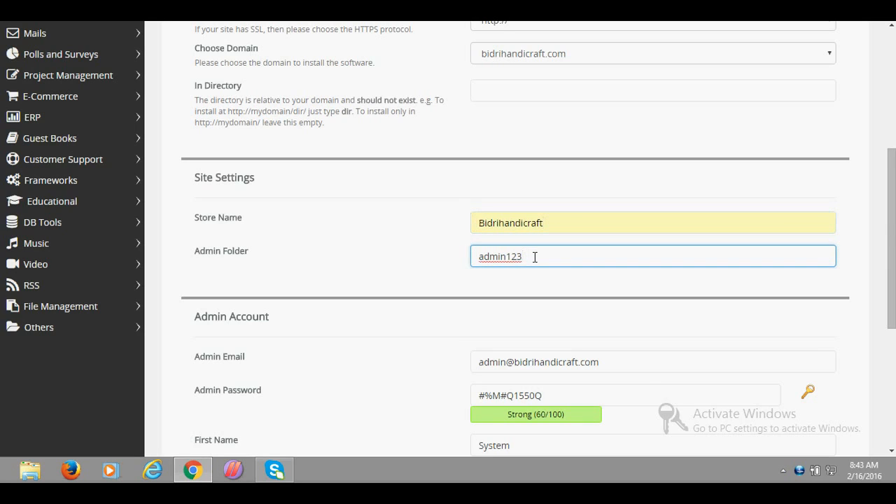
key(BackSpace)
key(BackSpace)
key(BackSpace)
key(BackSpace)
key(BackSpace)
text(admin)
click(424, 264)
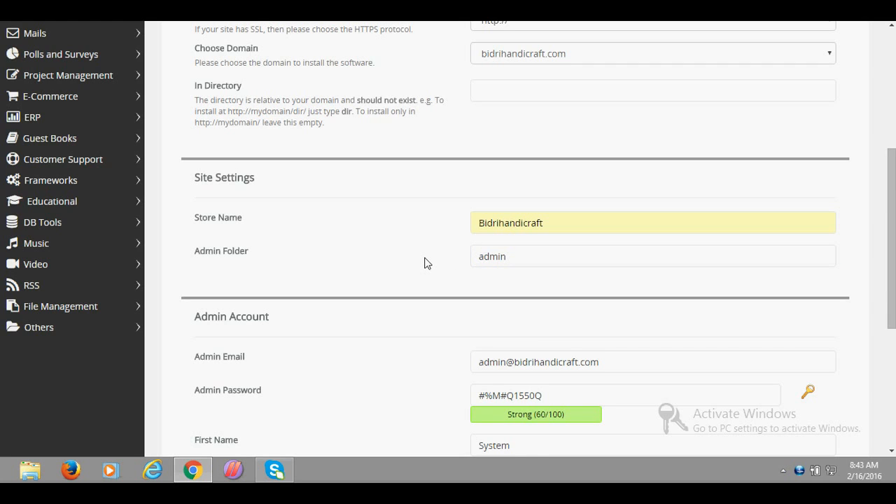
scroll(424, 263, down, 3)
click(546, 256)
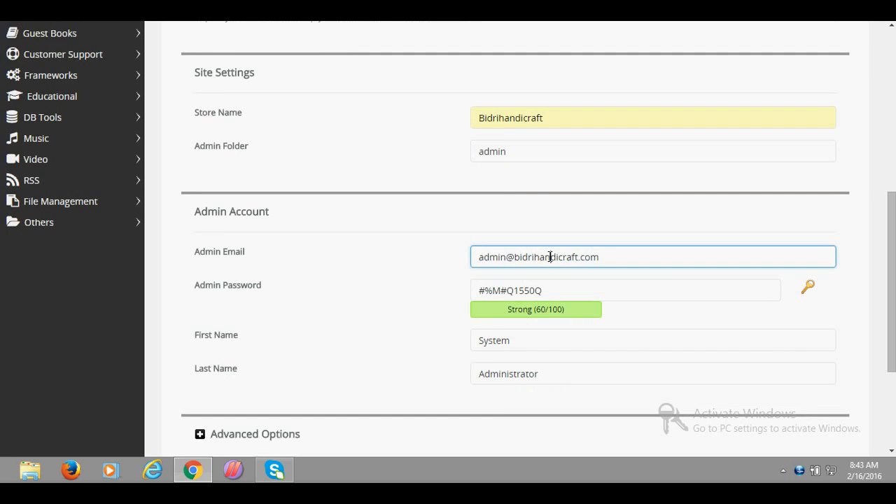
Fill in the administrator's e-mail address.
triple_click(550, 256)
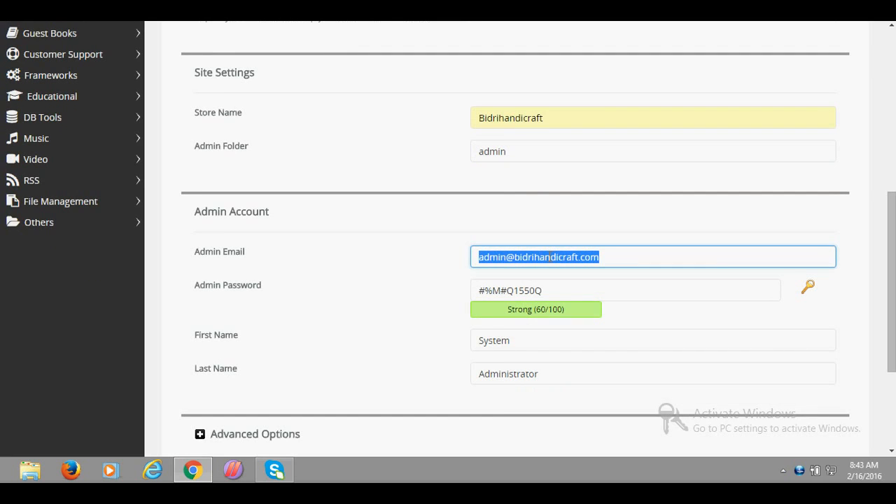
text(d)
click(542, 274)
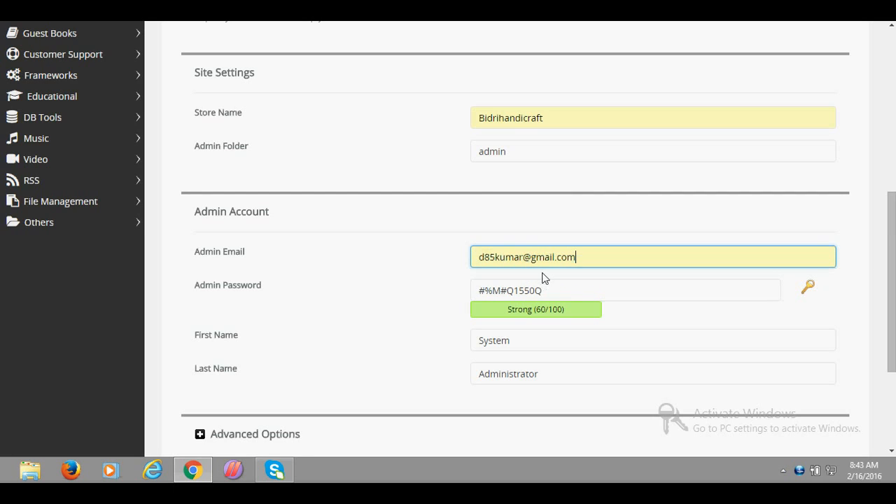
click(412, 272)
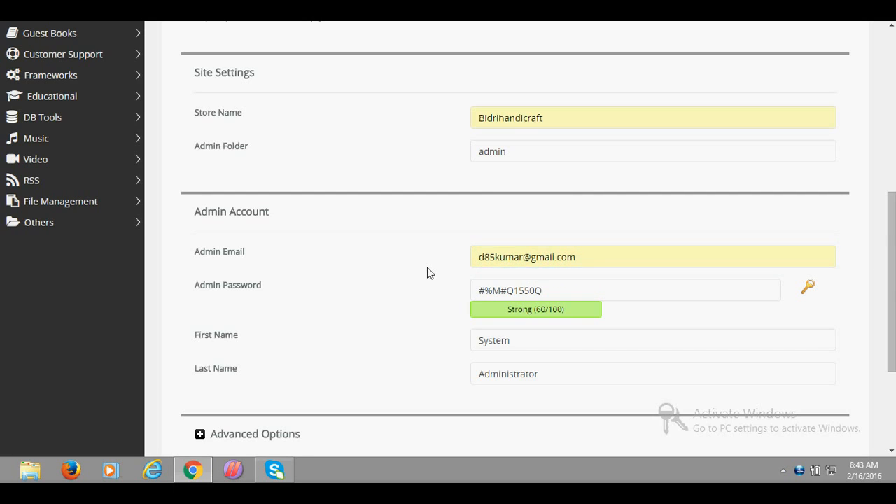
click(482, 263)
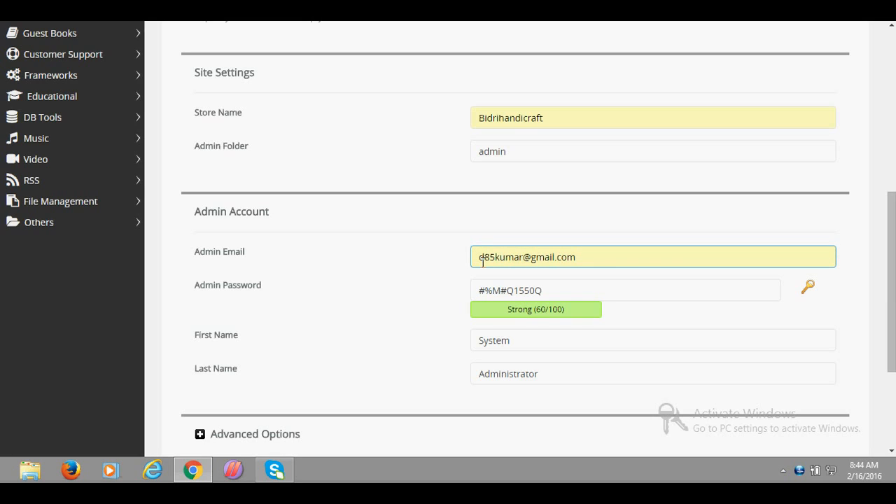
Replace the generated admin password with a new password.
click(534, 224)
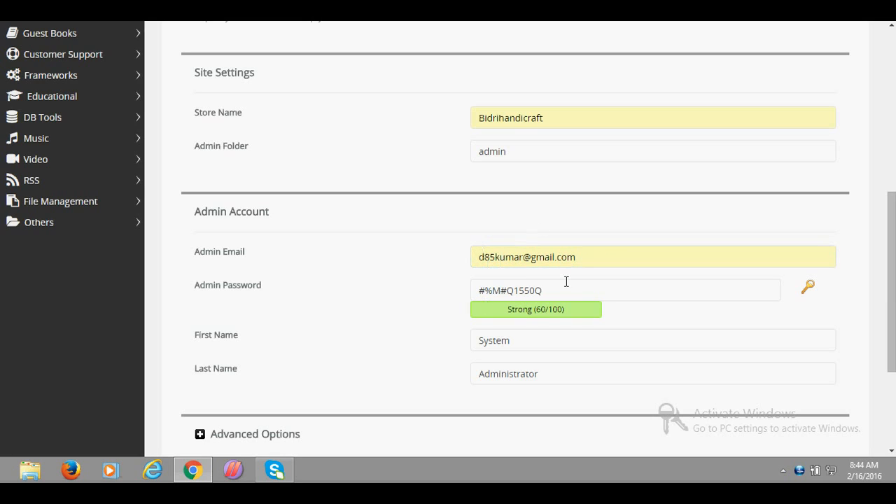
click(589, 287)
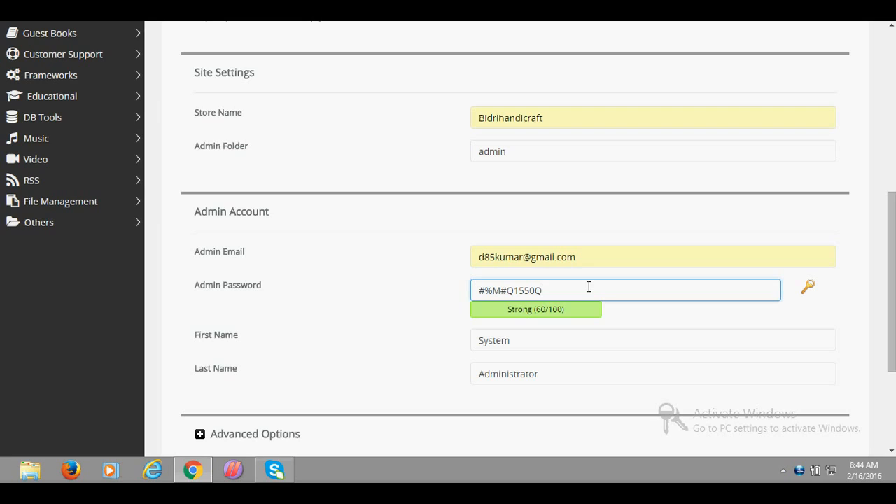
key(BackSpace)
key(BackSpace)
key(BackSpace)
key(BackSpace)
key(BackSpace)
key(BackSpace)
key(BackSpace)
key(BackSpace)
key(BackSpace)
key(BackSpace)
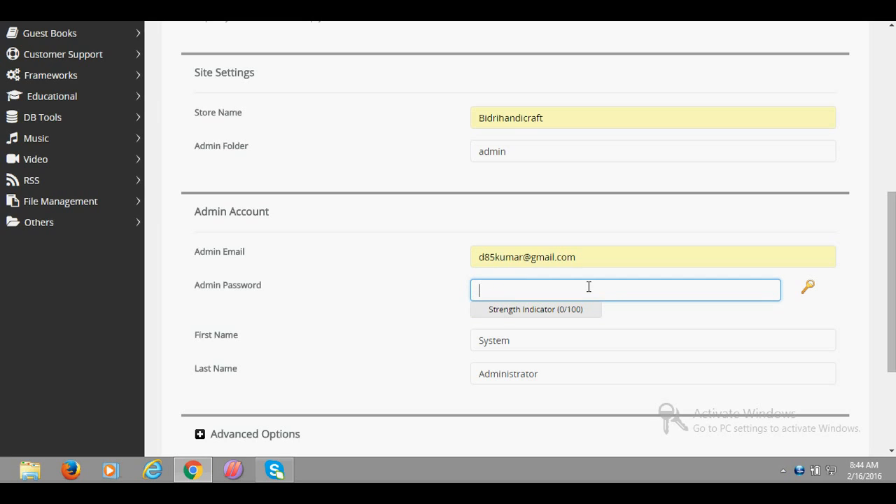
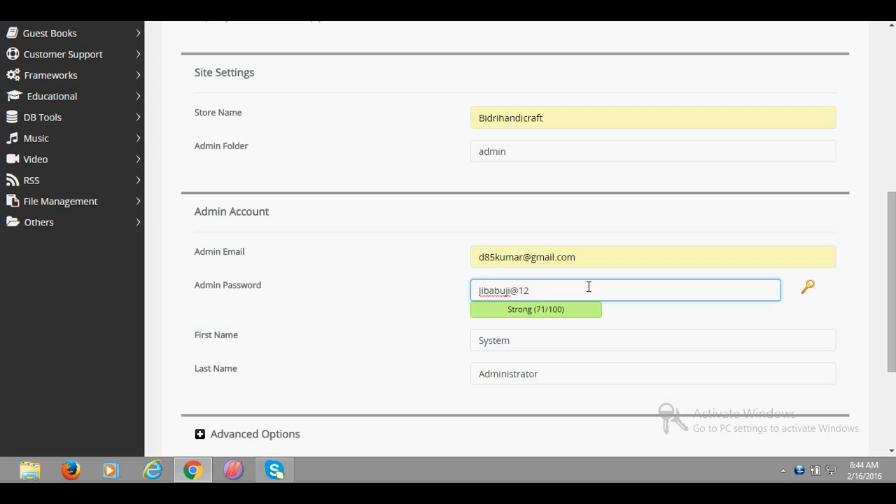
Replace 'System Administrator' with the owner's first and last name and attempt the install.
click(435, 320)
click(492, 334)
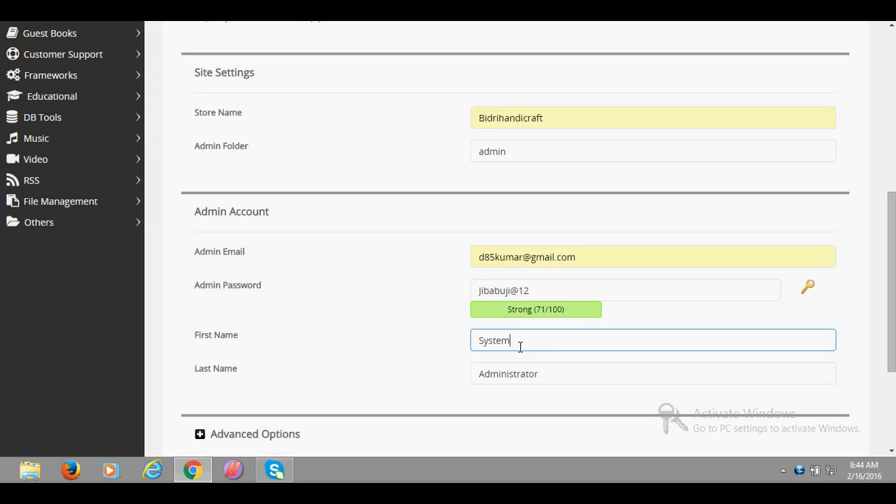
key(BackSpace)
key(BackSpace)
key(BackSpace)
key(BackSpace)
key(BackSpace)
key(BackSpace)
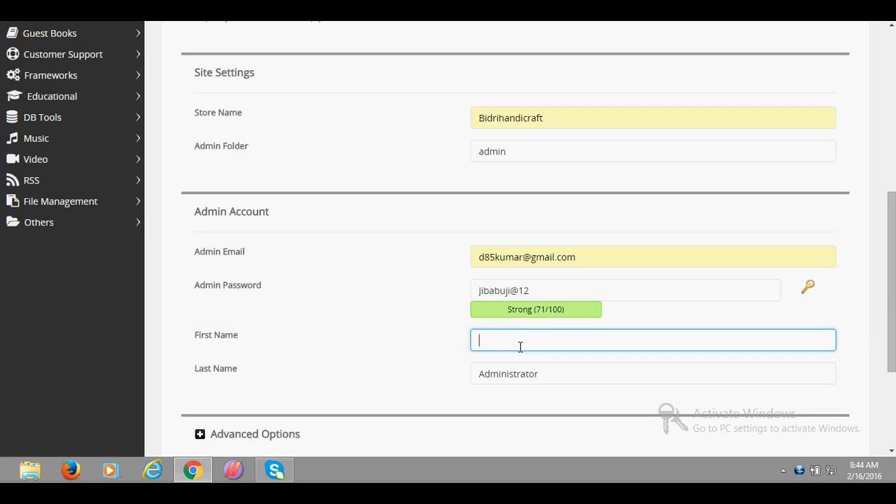
text(Dharmendra)
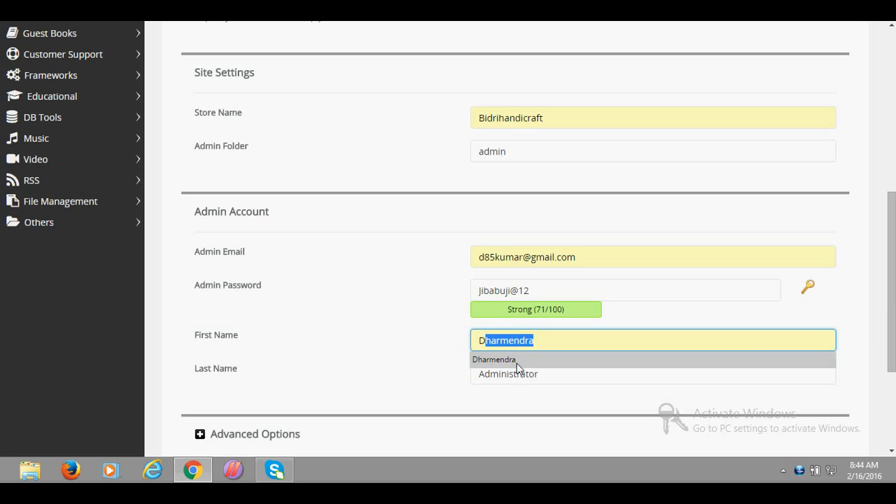
click(516, 364)
key(BackSpace)
key(BackSpace)
key(BackSpace)
key(BackSpace)
key(BackSpace)
key(BackSpace)
key(BackSpace)
key(BackSpace)
key(BackSpace)
key(BackSpace)
key(BackSpace)
key(BackSpace)
key(BackSpace)
text(K)
click(538, 391)
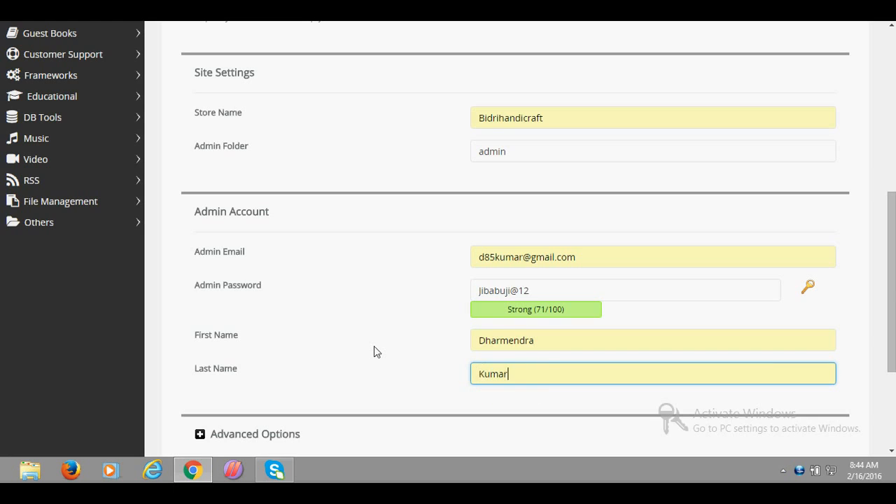
click(374, 346)
scroll(374, 346, down, 3)
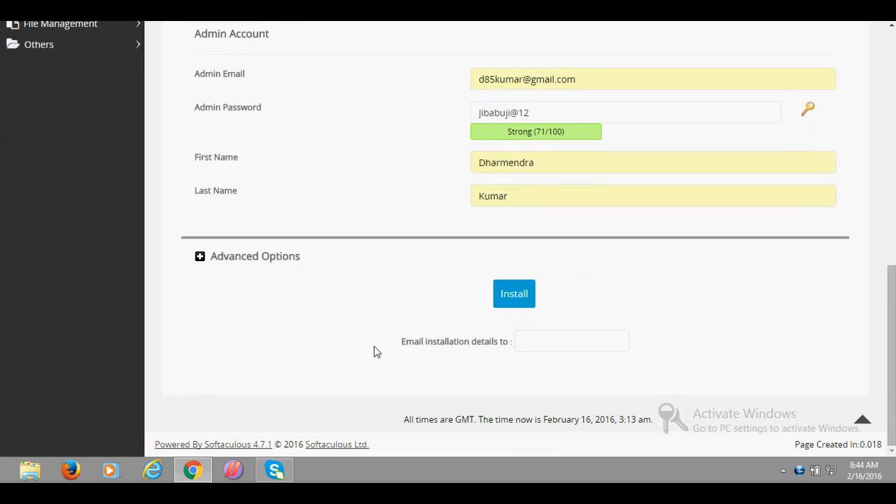
click(517, 300)
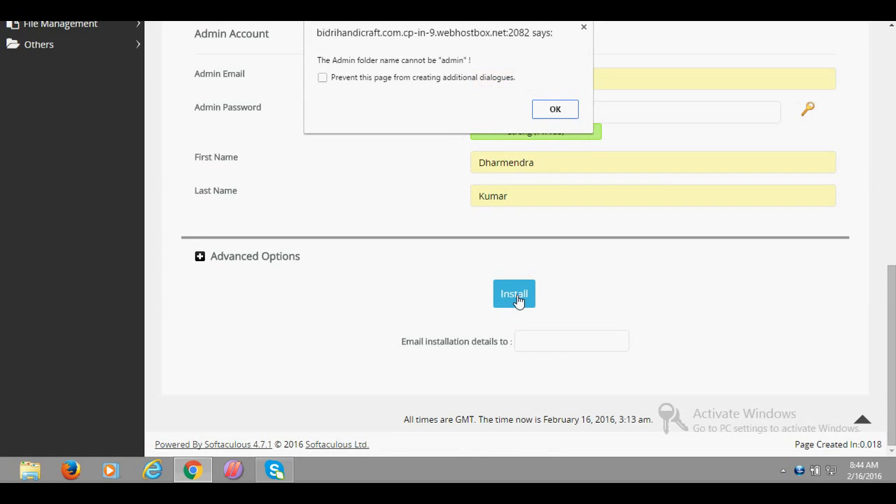
Dismiss the folder-name warning, rename the admin folder to admin100 and run the install.
click(544, 115)
click(886, 279)
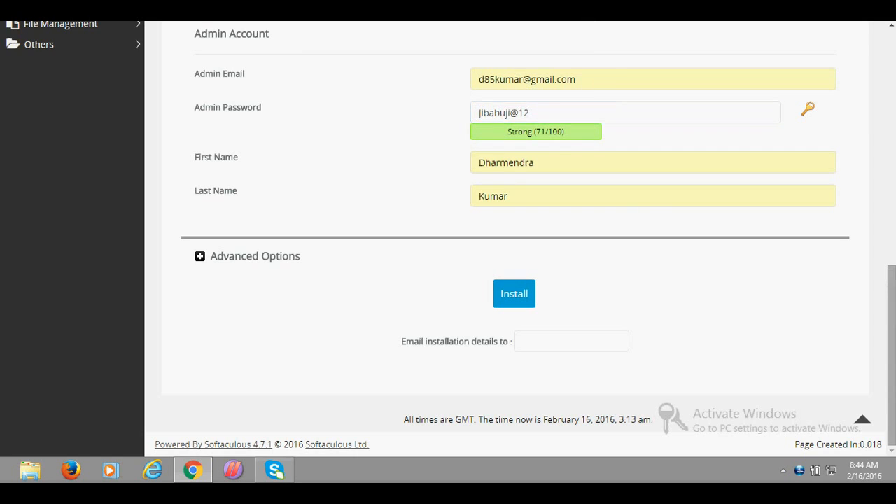
drag(889, 336, 882, 245)
click(527, 204)
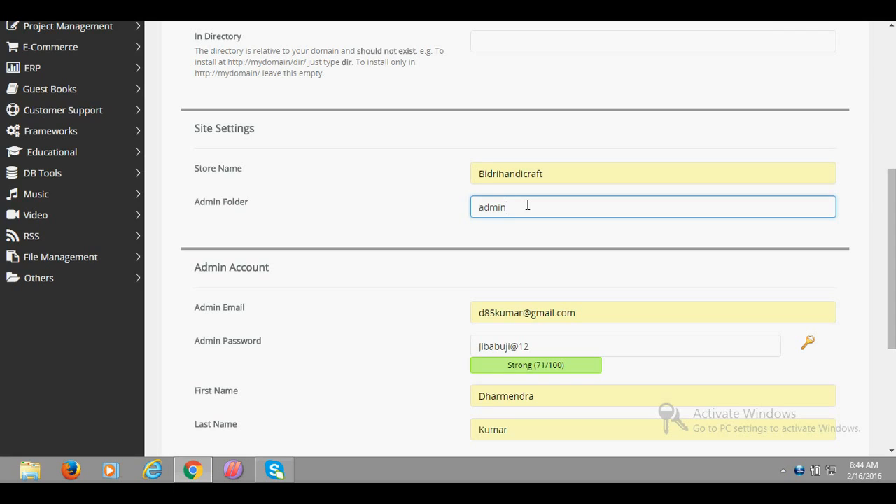
text(100)
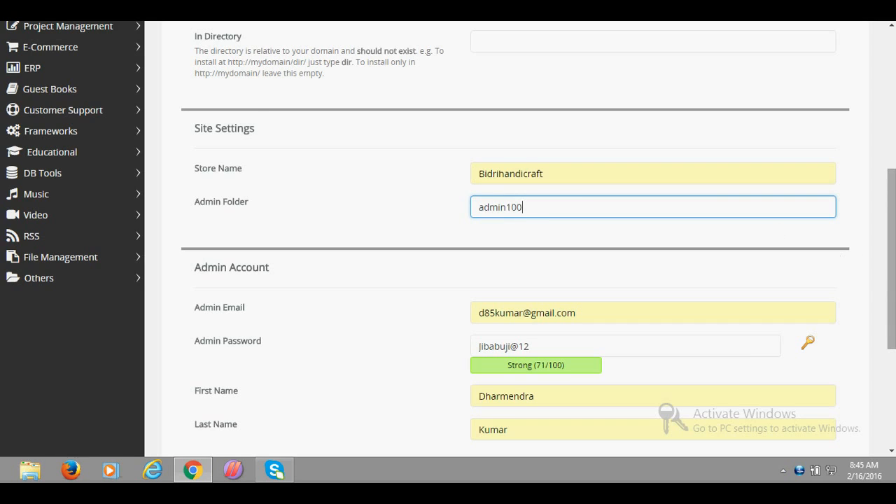
scroll(894, 323, down, 4)
click(506, 297)
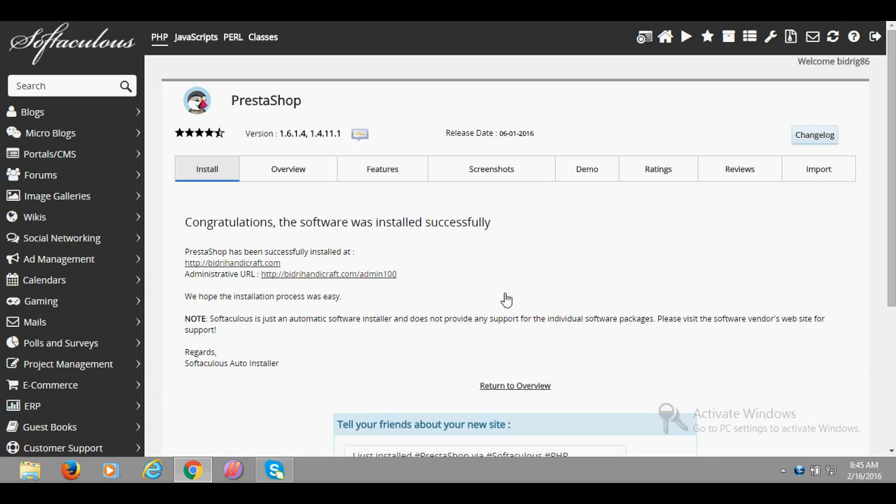
Wait for the installation to finish and open the bidrihandicraft.com storefront.
scroll(495, 279, down, 1)
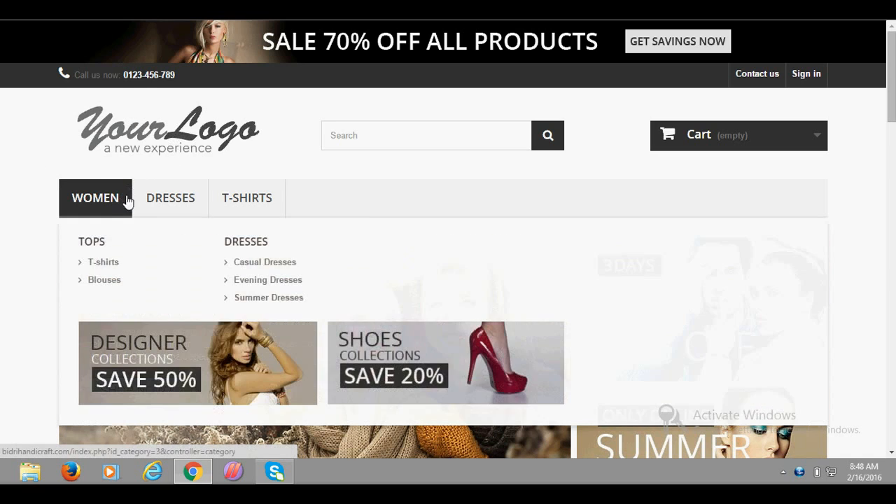
Browse the demo storefront and preview the Printed Chiffon Dress in quick view.
mouse_move(140, 202)
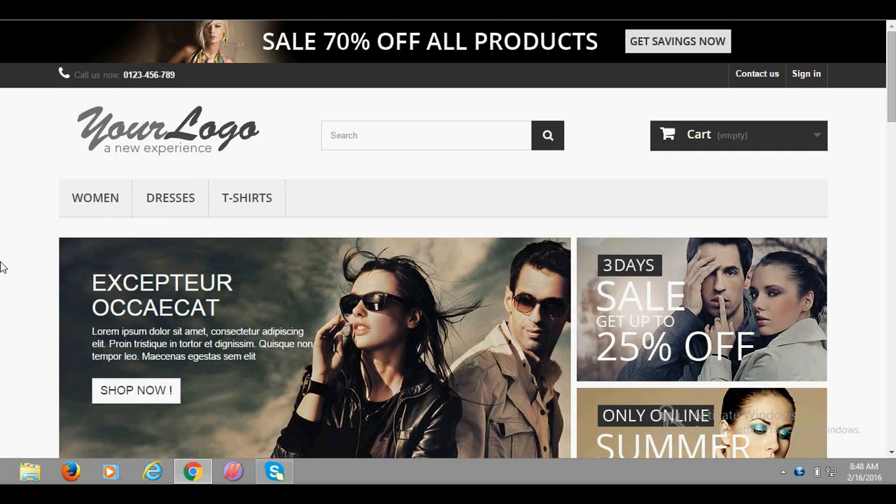
scroll(1, 266, down, 2)
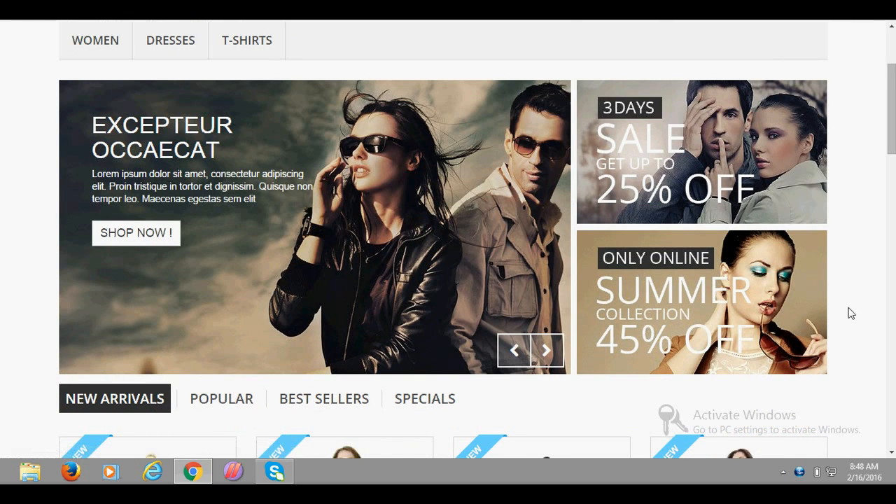
scroll(850, 313, down, 3)
scroll(848, 312, down, 4)
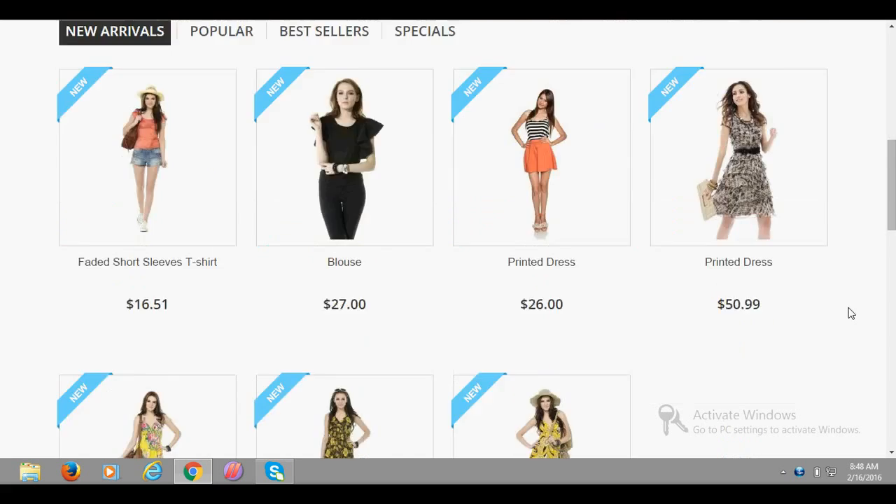
mouse_move(511, 348)
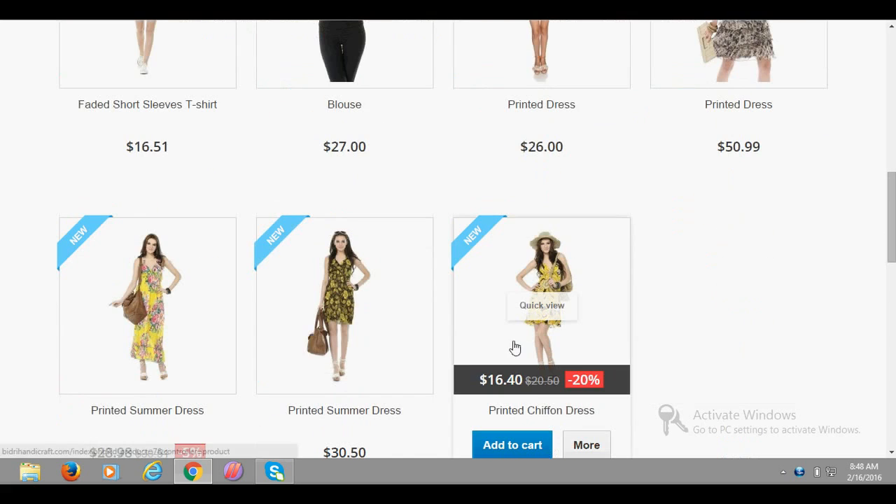
click(544, 308)
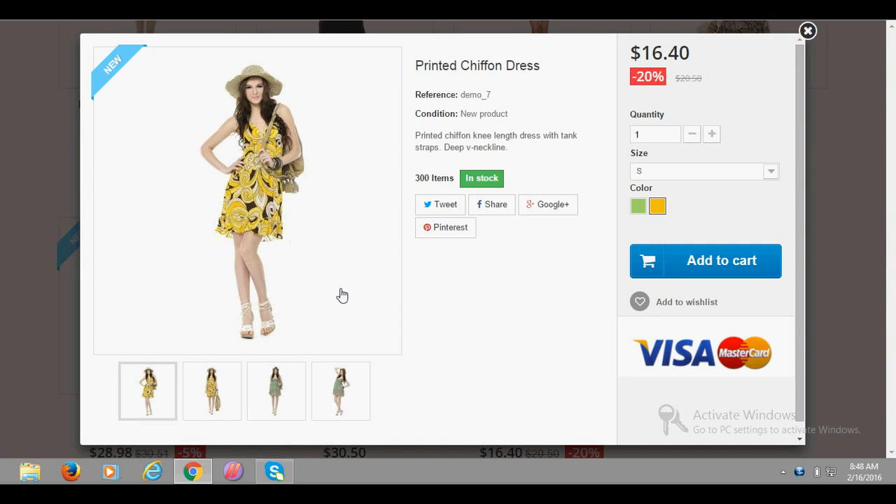
click(807, 32)
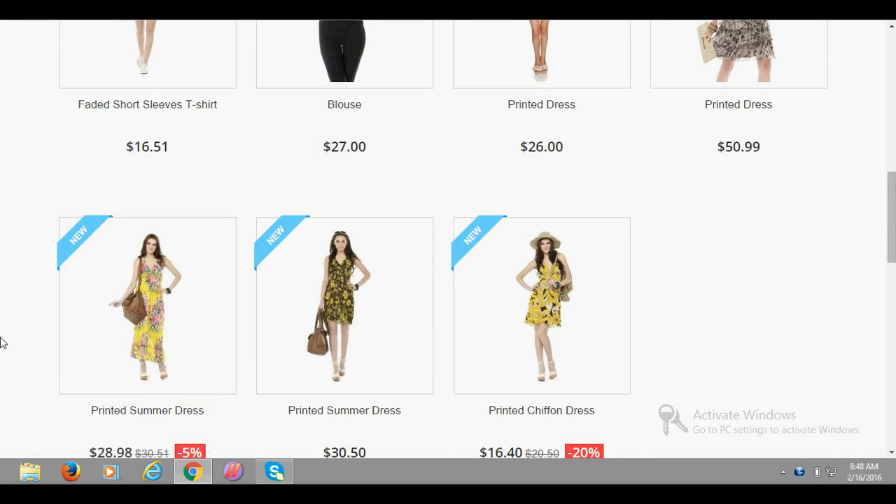
Scroll down to the storefront footer and back, then return to the Softaculous tab.
scroll(2, 343, down, 5)
scroll(2, 343, down, 5)
scroll(2, 343, down, 1)
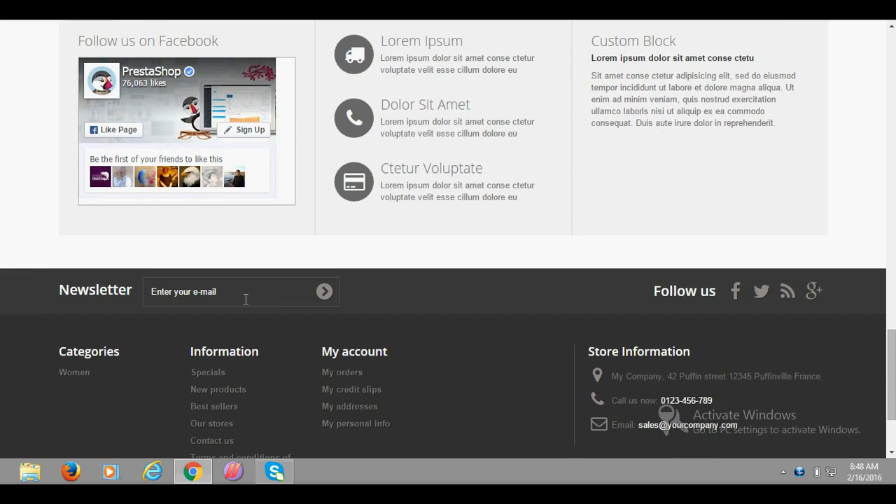
scroll(474, 328, down, 1)
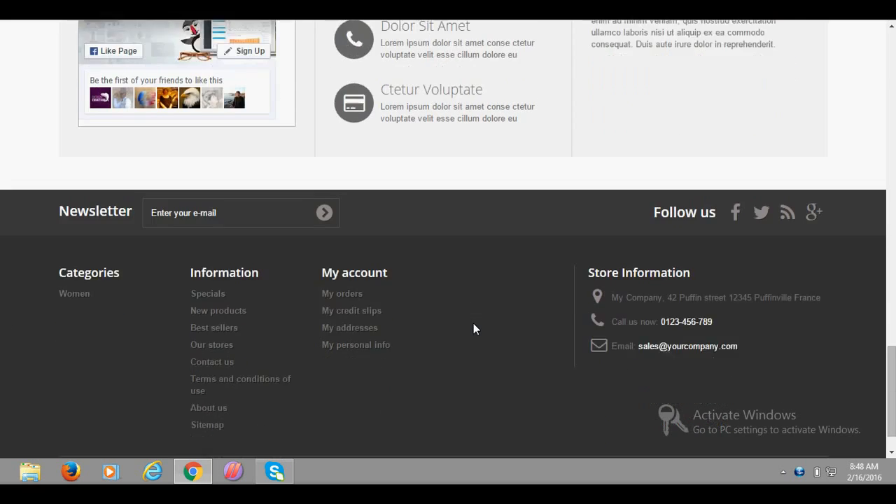
scroll(474, 328, down, 2)
scroll(474, 328, up, 1)
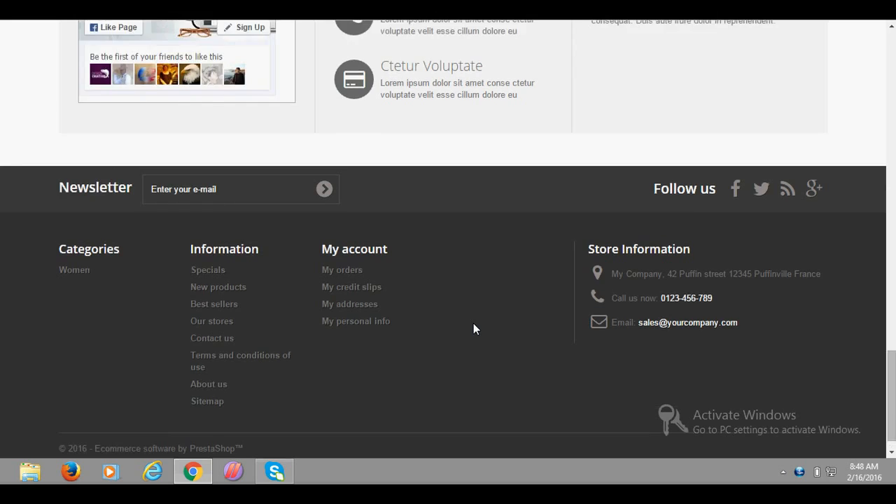
scroll(473, 322, up, 20)
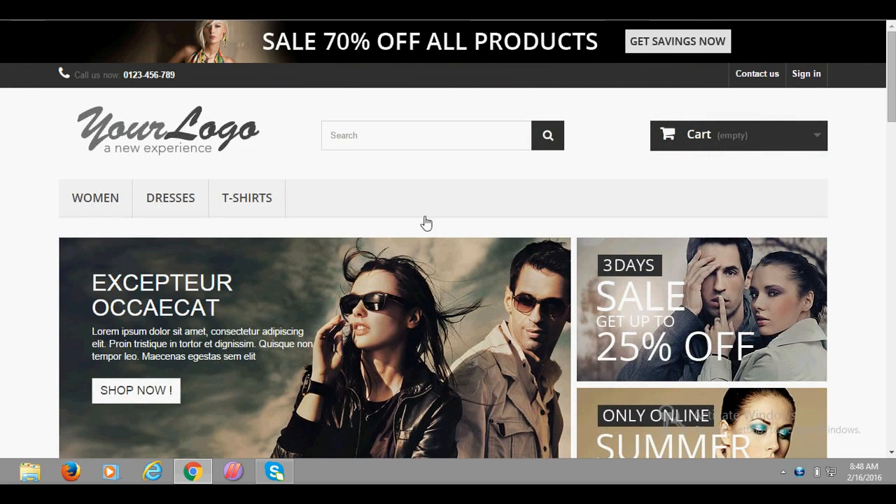
click(28, 11)
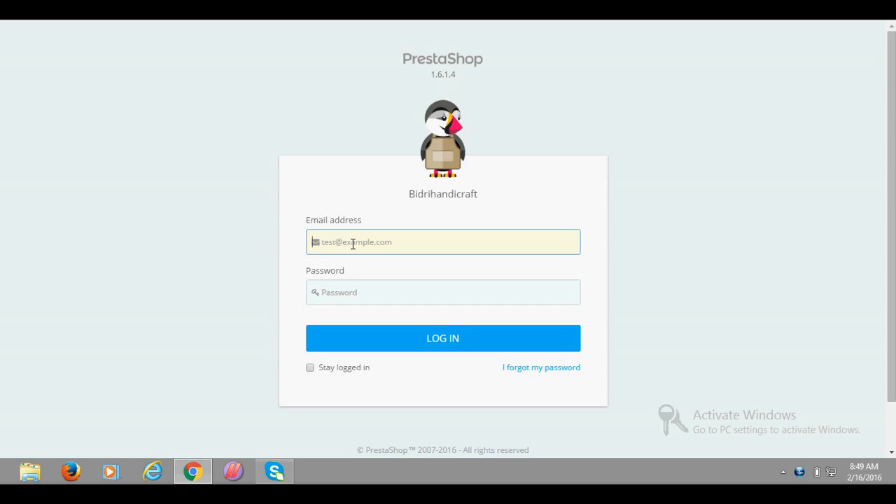
Log in to the back office with the saved admin e-mail and the admin password.
text(d)
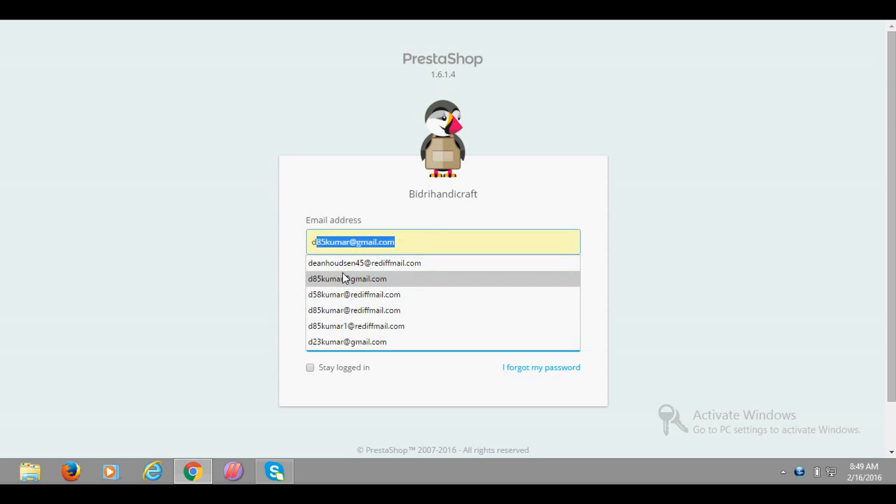
click(343, 278)
click(349, 290)
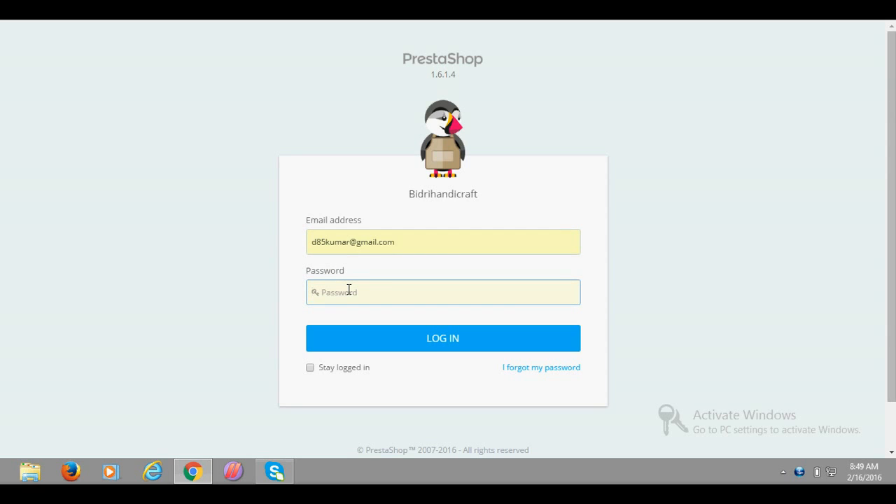
text(•)
key(BackSpace)
text(•)
click(372, 344)
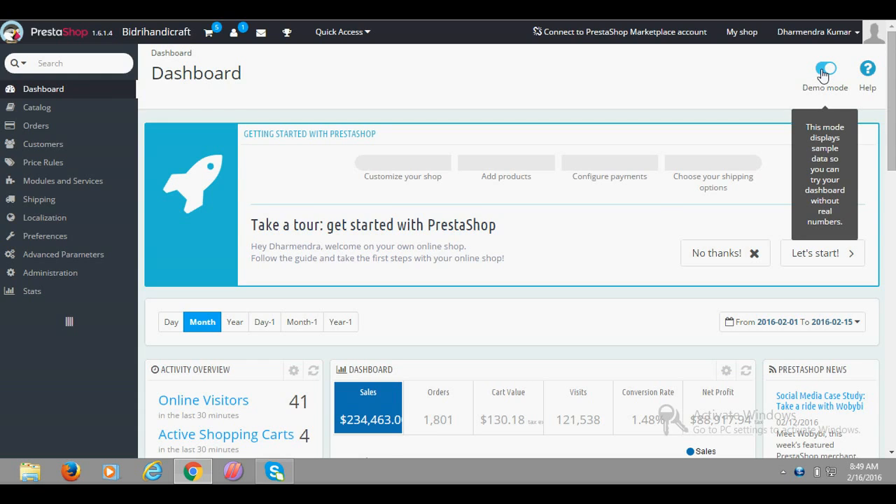
Switch off demo mode and check the latest orders and customer registrations.
click(824, 73)
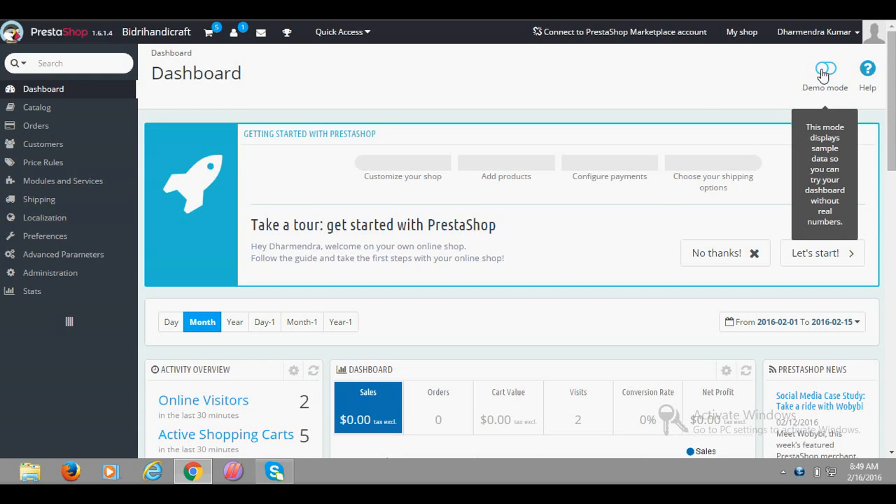
click(217, 33)
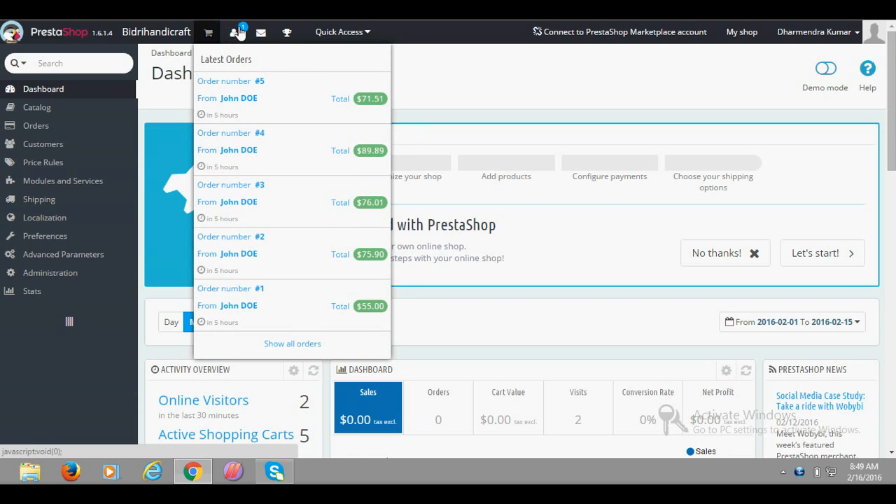
click(240, 33)
click(471, 53)
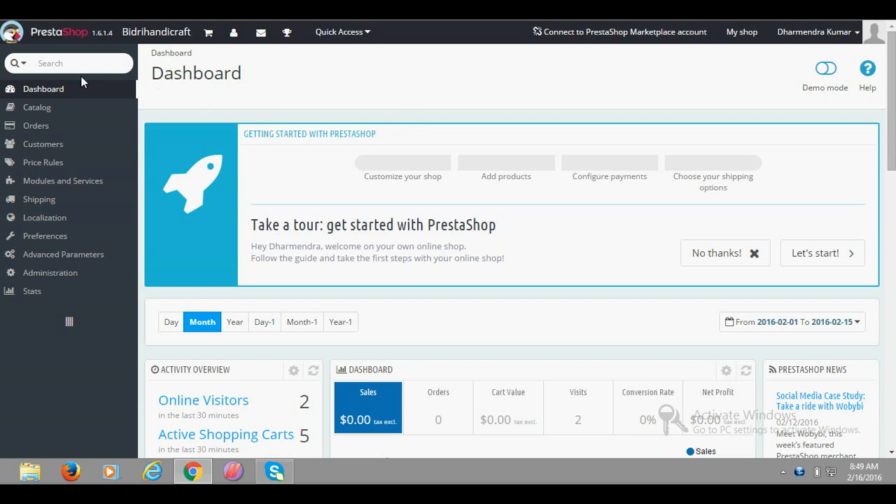
Look at the storefront home page, then come back to the admin dashboard.
mouse_move(80, 246)
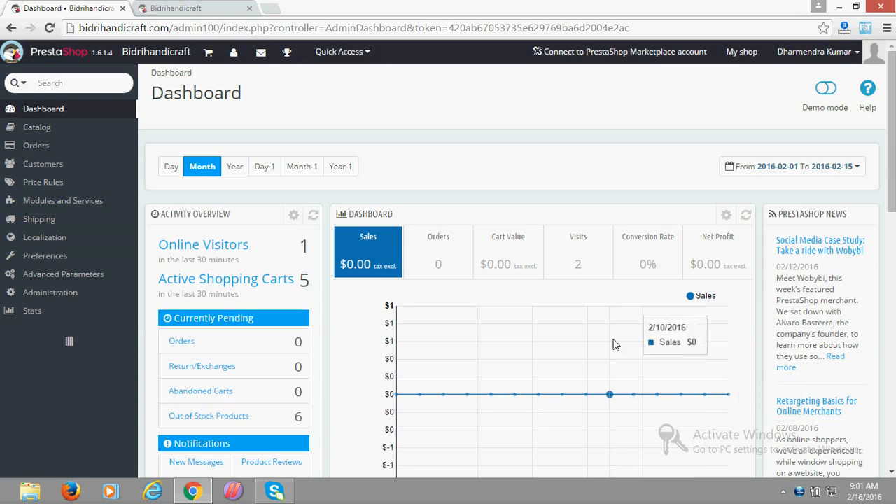
click(205, 8)
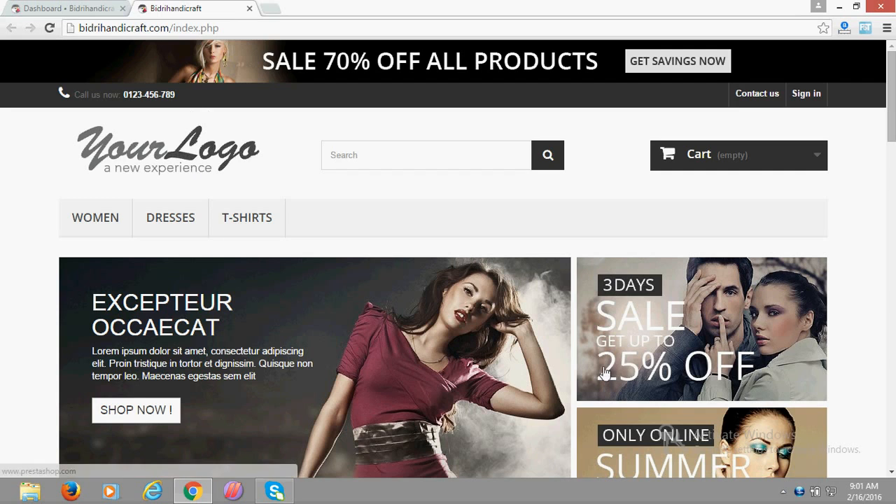
click(82, 9)
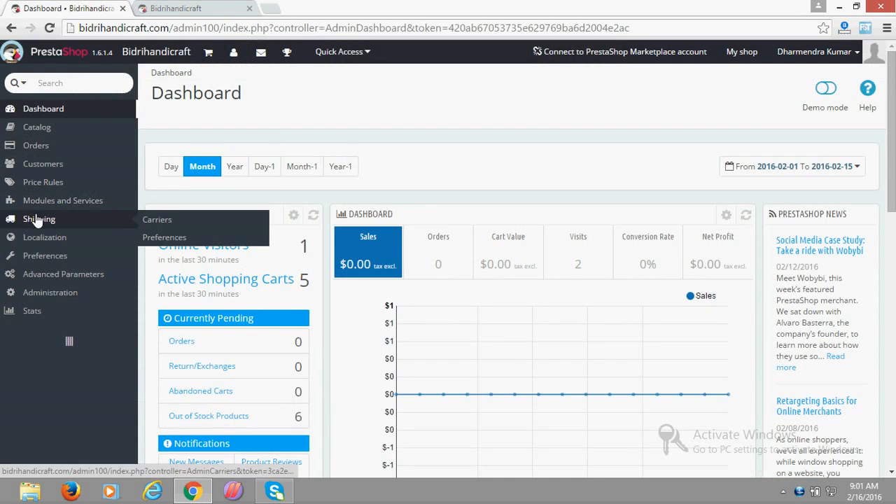
mouse_move(54, 275)
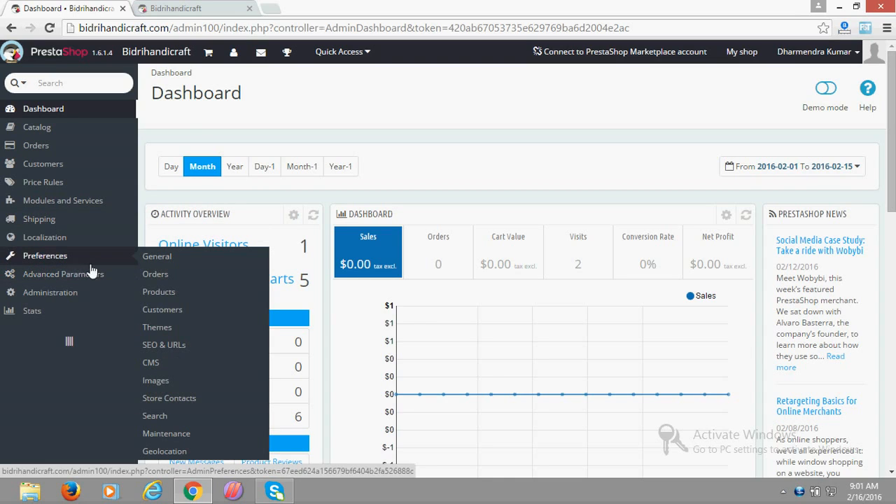
In Preferences > Themes, set logo.png from the new vid folder as the header logo and save.
click(172, 327)
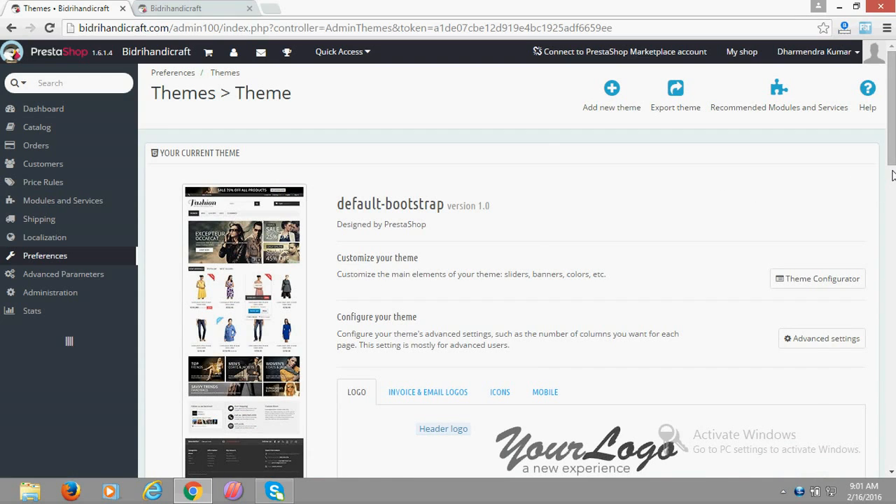
drag(892, 175, 894, 215)
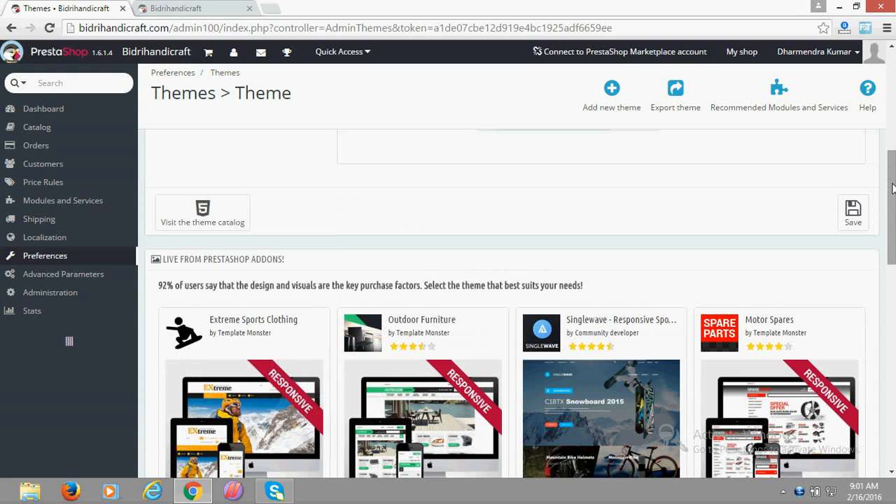
scroll(892, 168, up, 3)
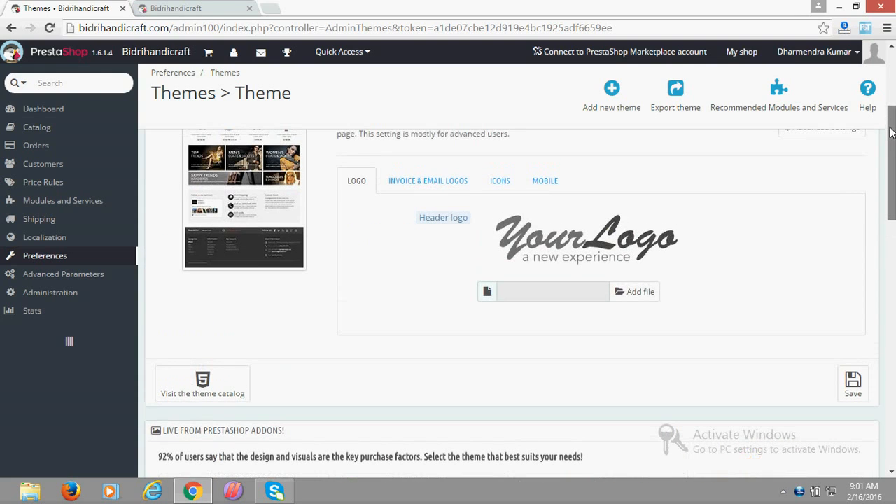
click(638, 295)
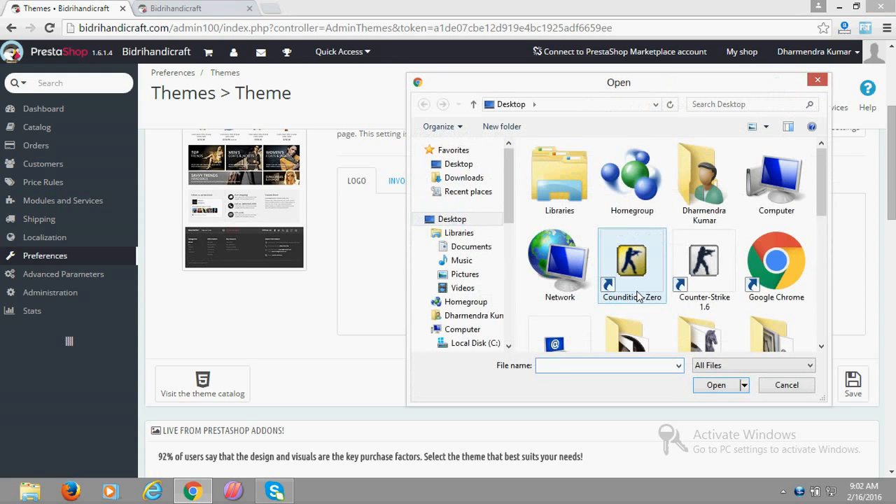
drag(821, 198, 826, 294)
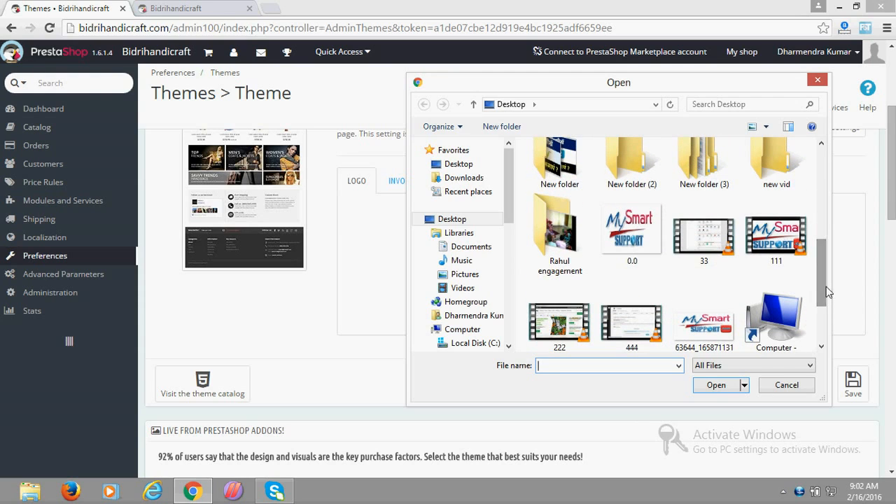
double_click(771, 172)
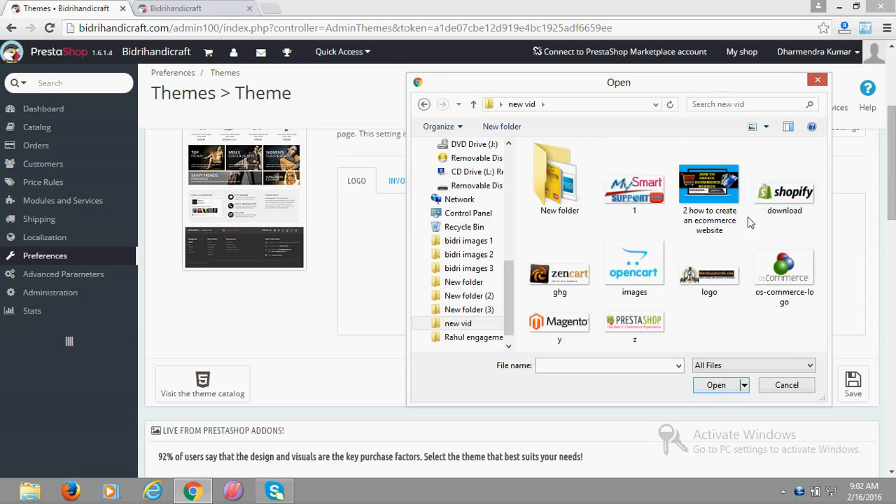
double_click(723, 280)
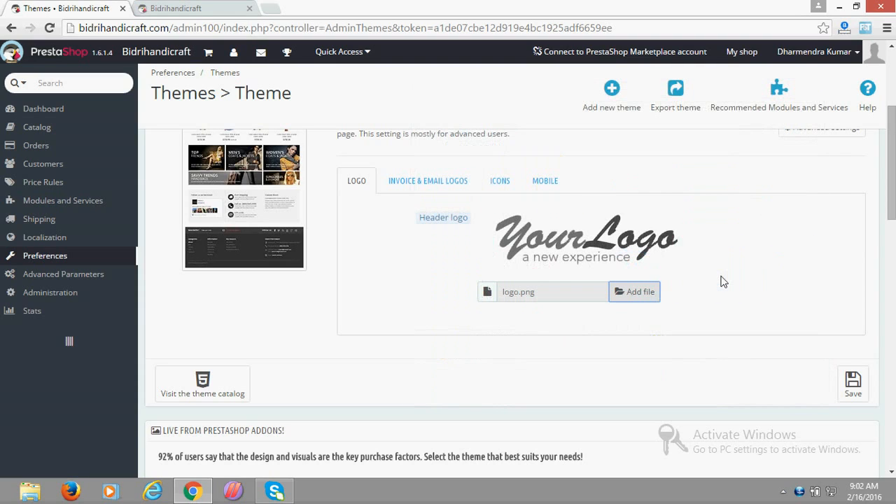
click(853, 384)
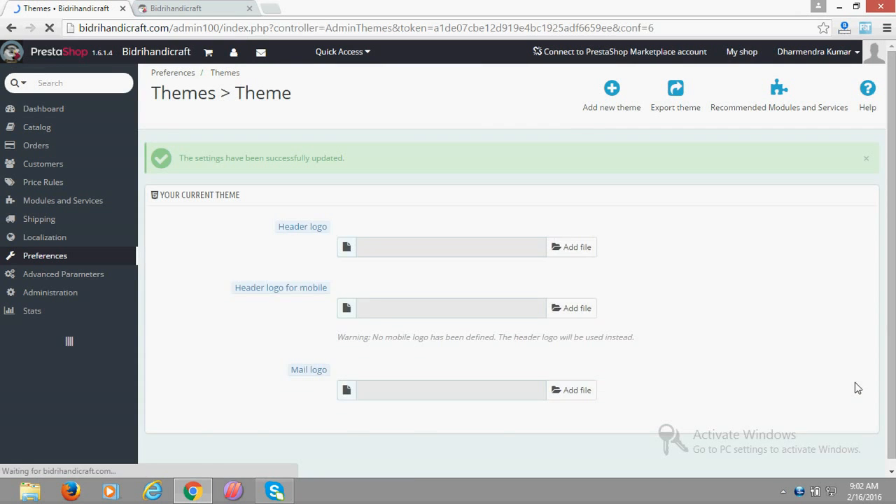
Reload the storefront to check the new Bidrihandicraft.com header logo, then return to the admin.
click(201, 7)
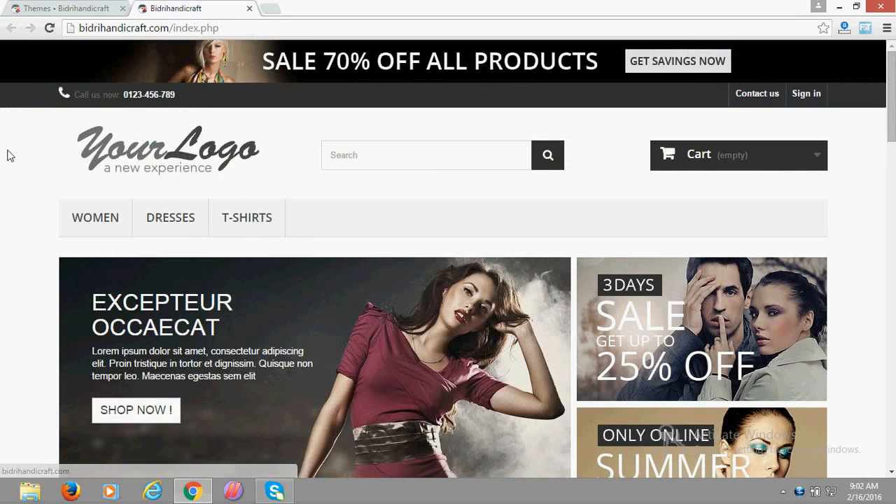
right_click(8, 150)
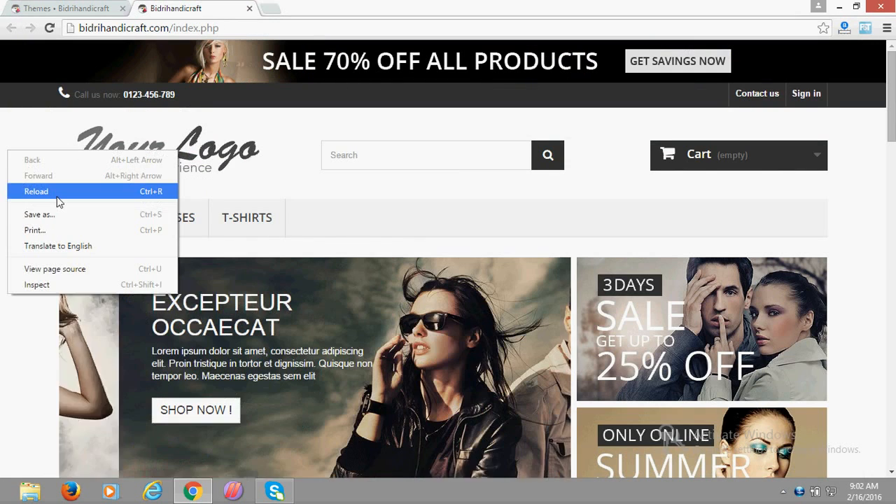
click(59, 202)
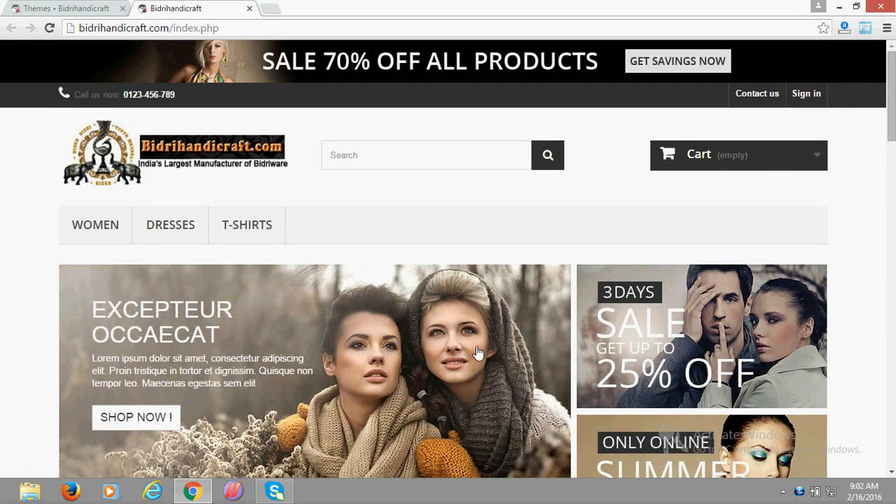
click(70, 8)
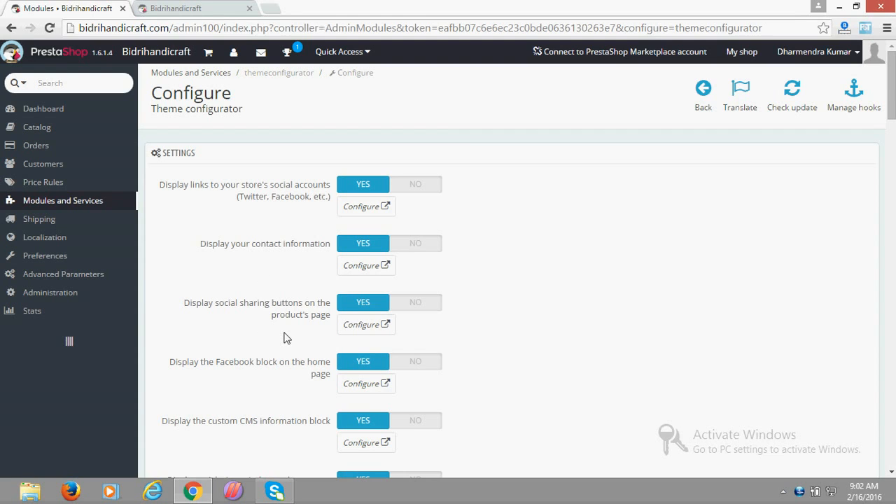
Scroll through the Theme configurator options to the Home banners, then view the storefront's New Arrivals.
scroll(283, 338, down, 3)
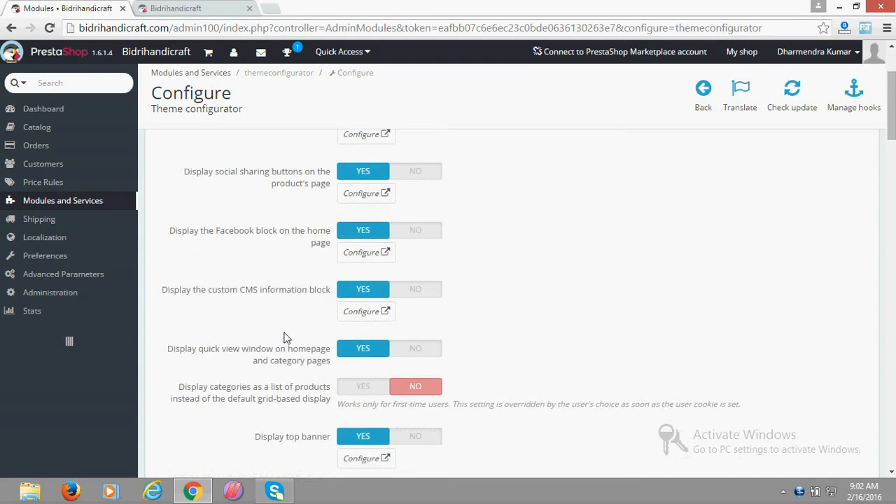
scroll(284, 338, down, 4)
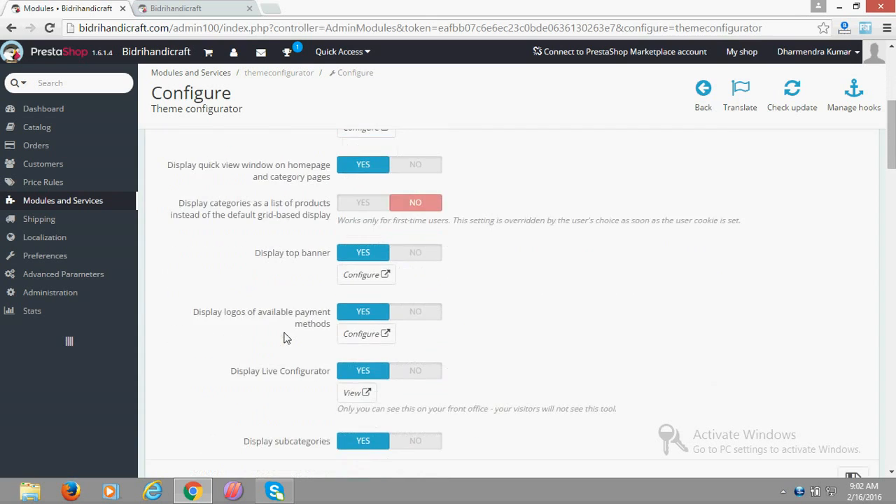
scroll(283, 338, down, 6)
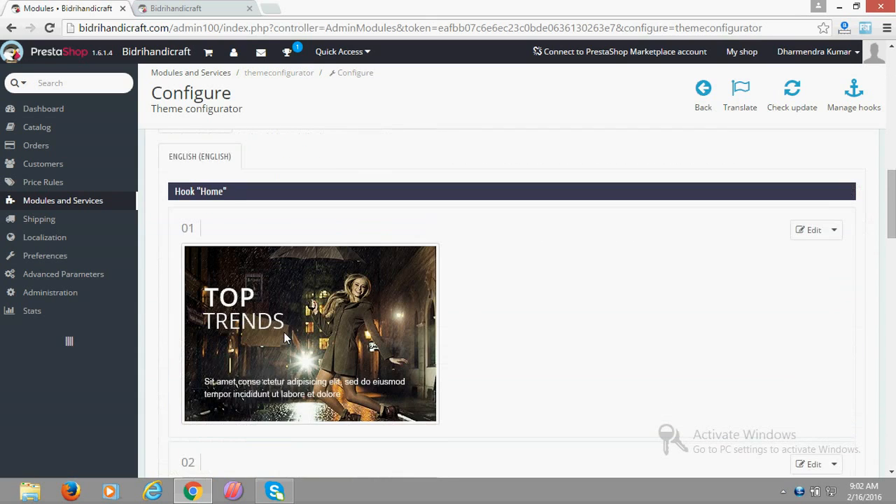
scroll(283, 338, down, 1)
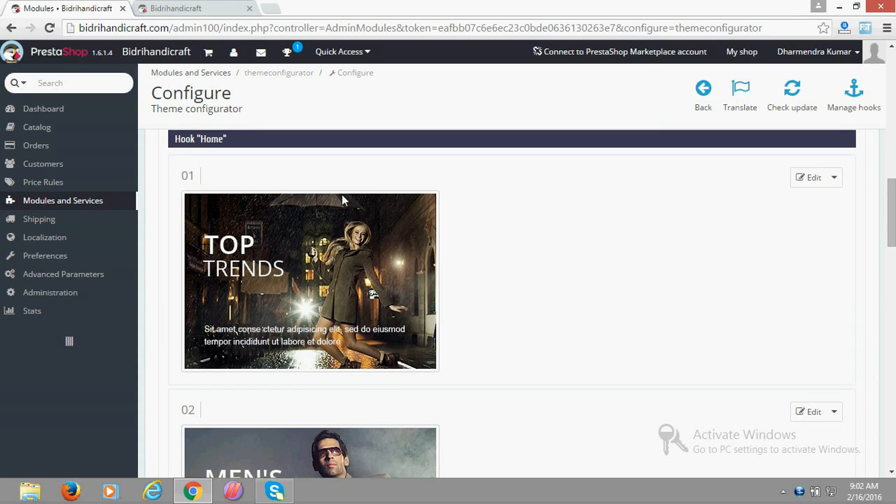
click(213, 9)
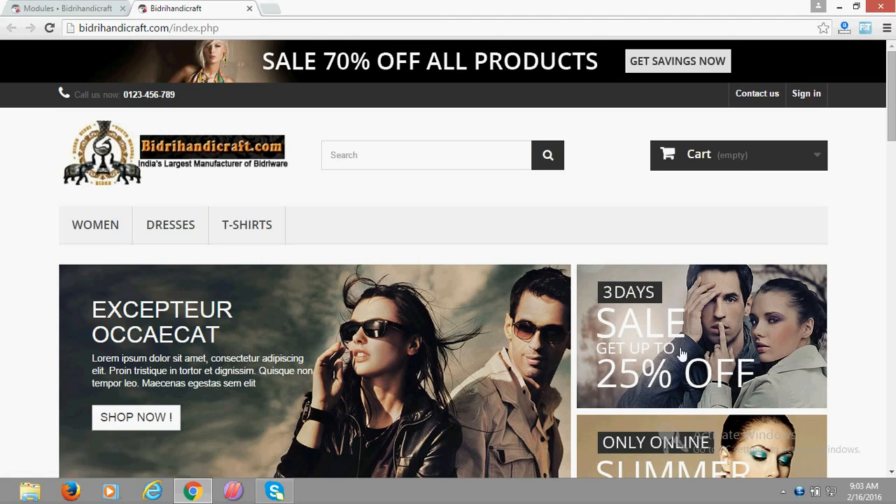
scroll(682, 354, down, 1)
scroll(682, 354, down, 8)
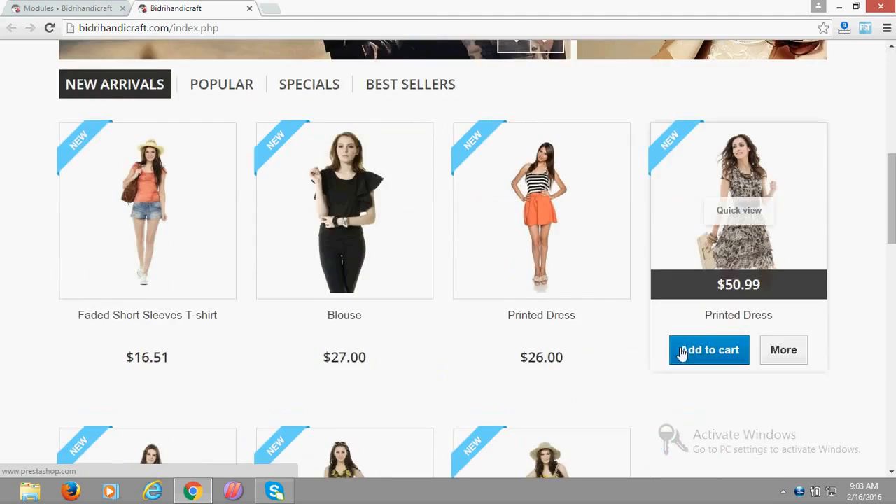
Open the edit form for Theme configurator banner item 01.
scroll(682, 354, down, 5)
scroll(683, 354, up, 1)
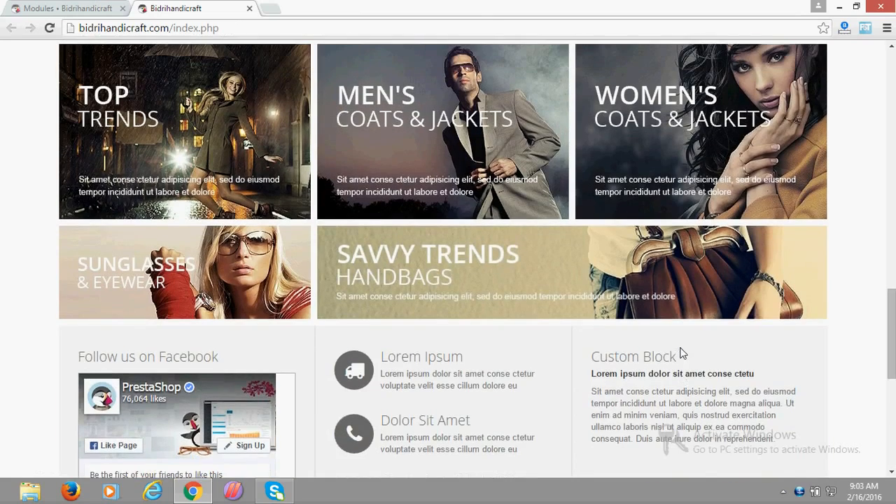
click(90, 7)
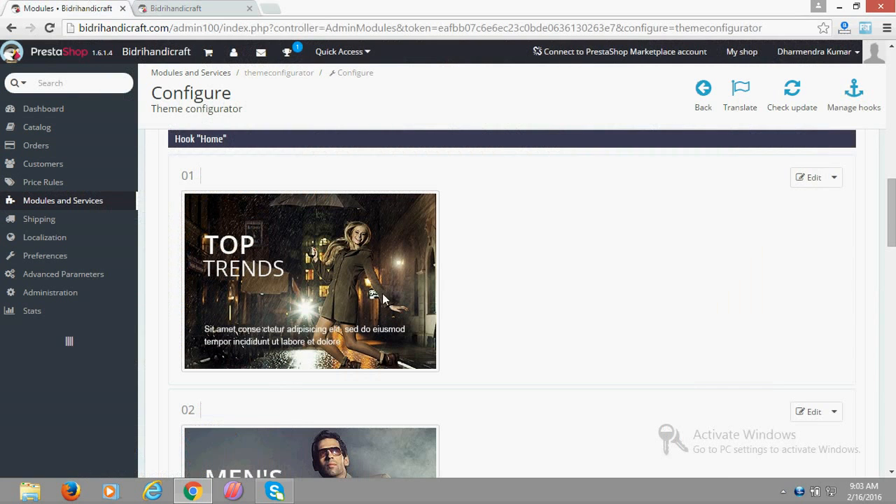
click(834, 178)
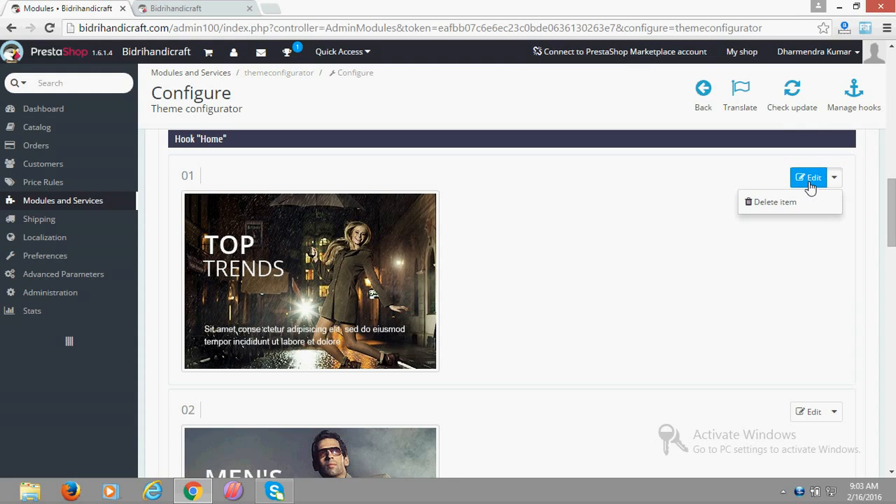
click(810, 186)
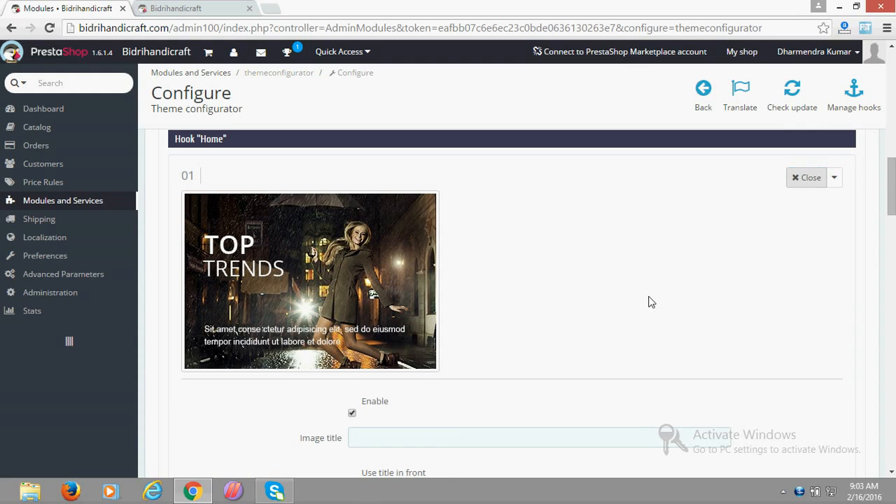
scroll(651, 302, down, 3)
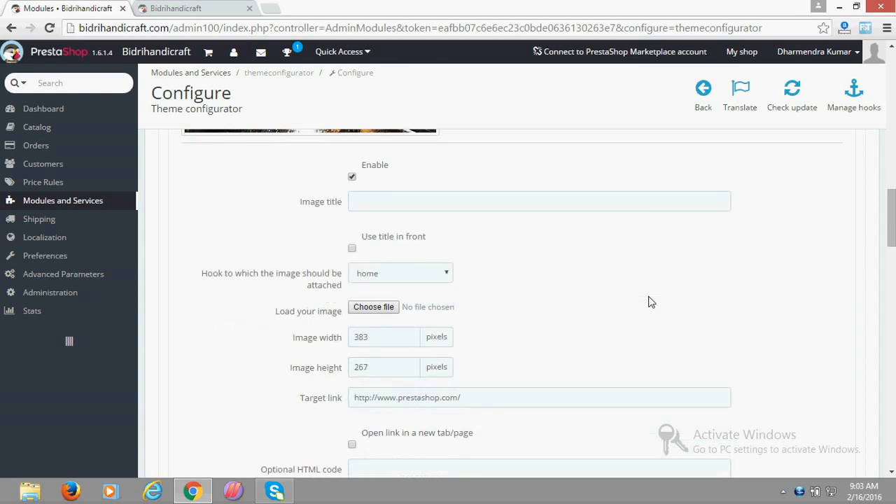
scroll(651, 302, up, 1)
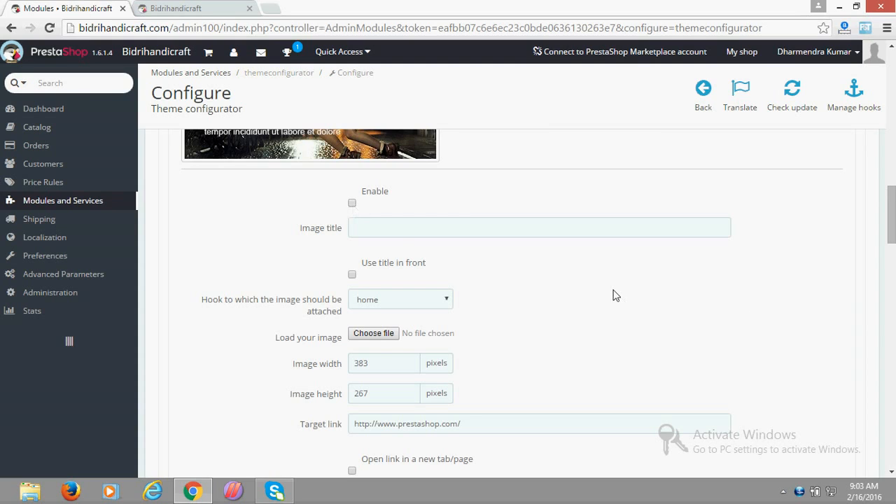
scroll(613, 294, down, 3)
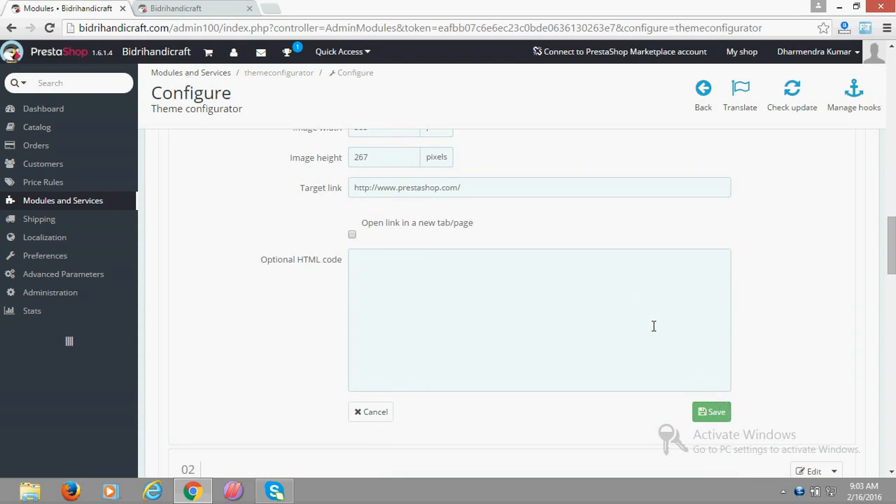
scroll(654, 327, up, 3)
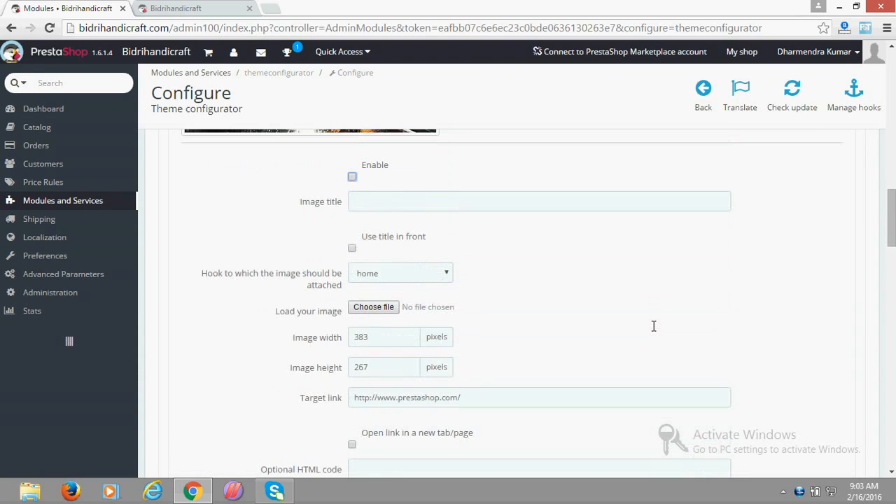
Replace item 01's image with images.png and save it.
click(364, 308)
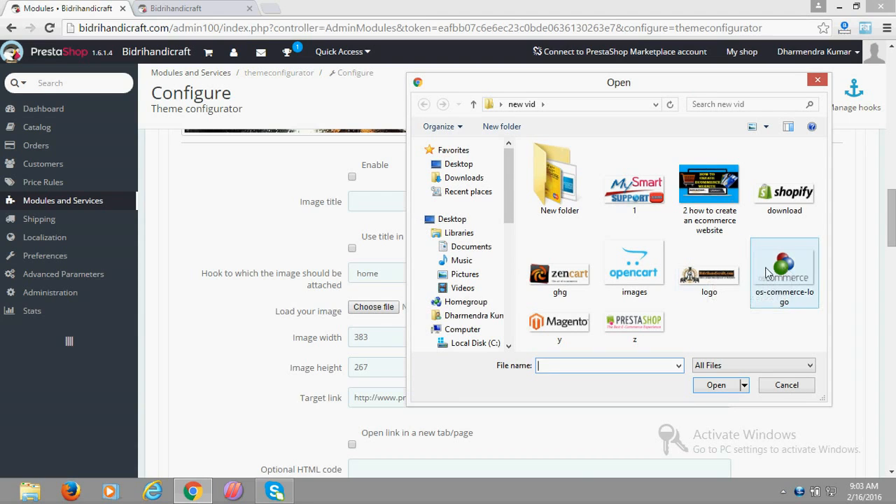
double_click(648, 280)
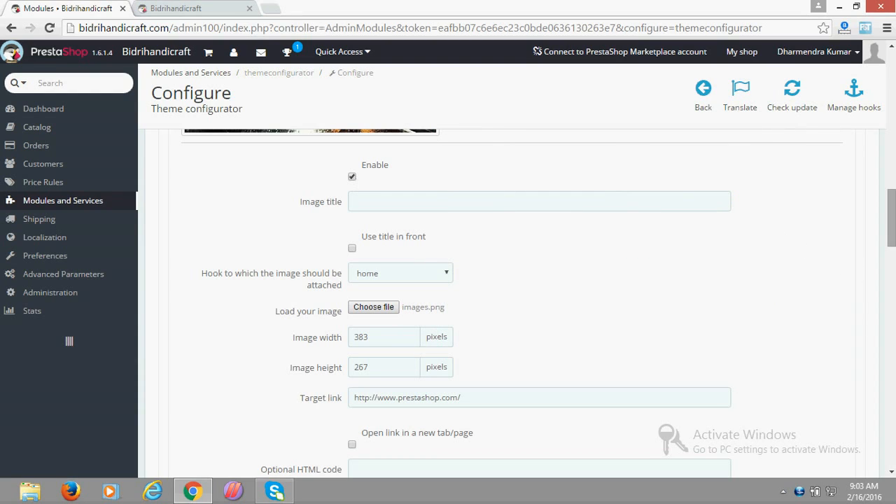
scroll(892, 234, down, 3)
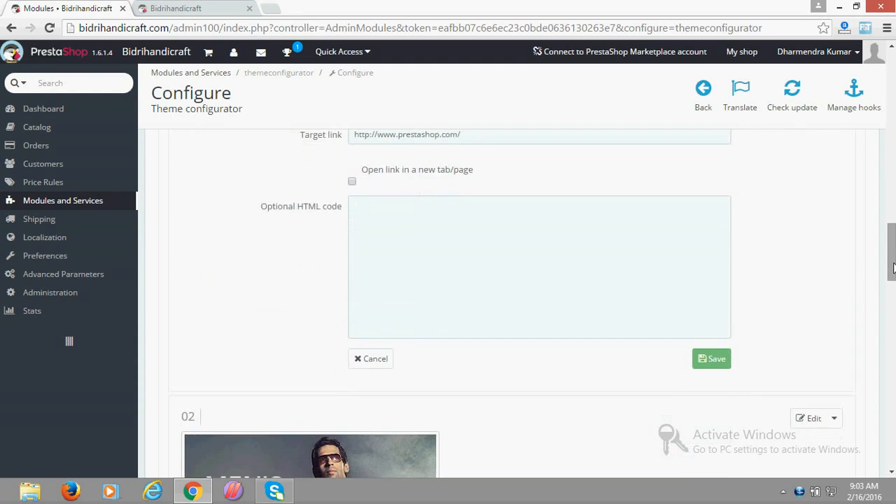
click(712, 360)
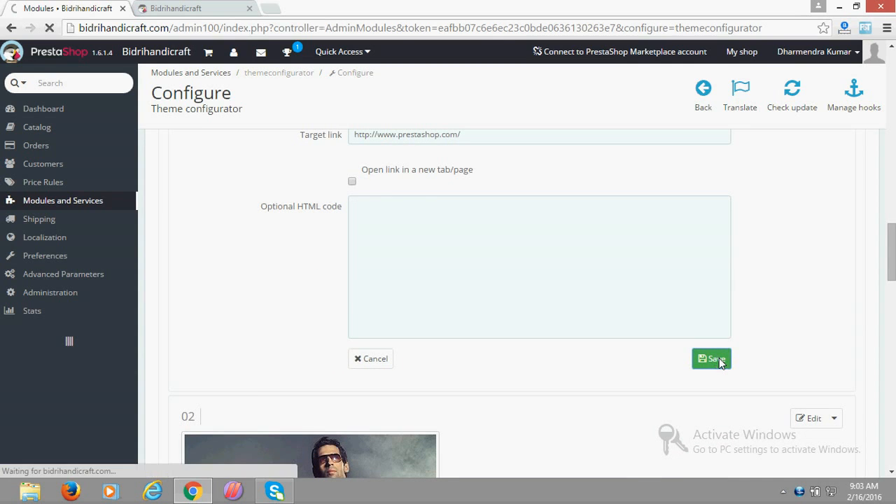
click(212, 9)
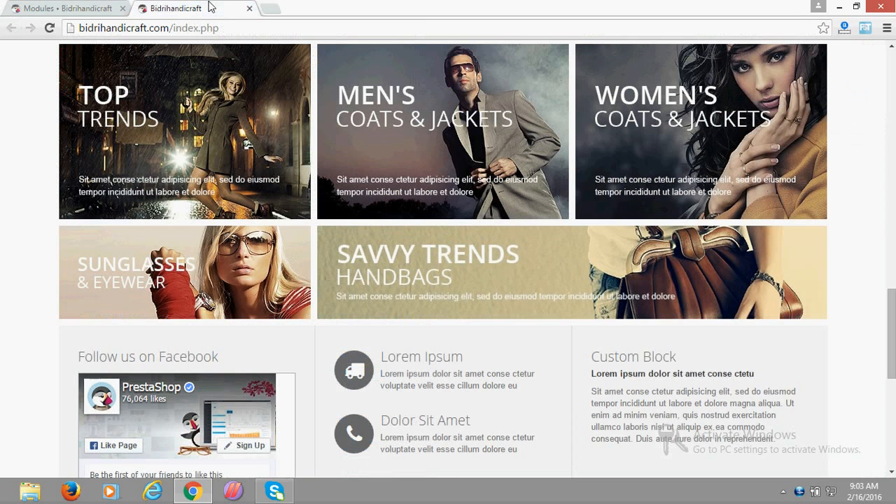
Reload the storefront to confirm the new banner image appears.
right_click(9, 148)
click(40, 183)
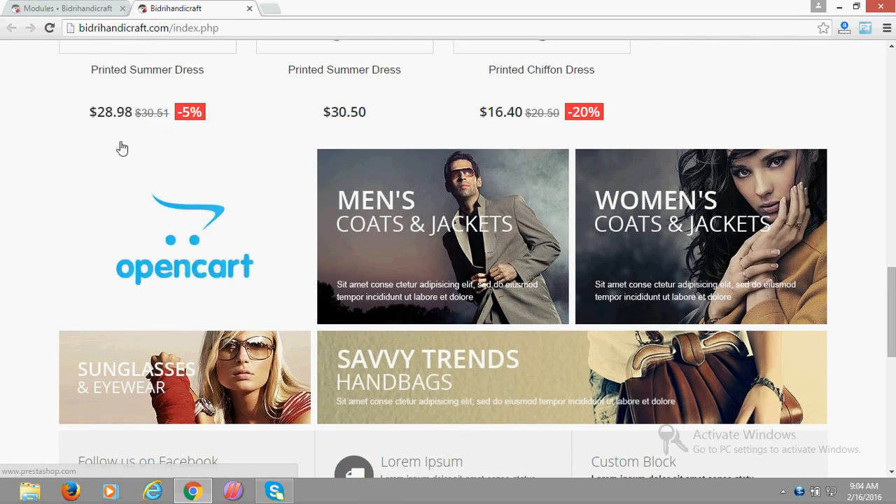
scroll(120, 147, up, 5)
Compare the admin banners with the storefront, then delete item 02, Men's Coats & Jackets.
click(82, 7)
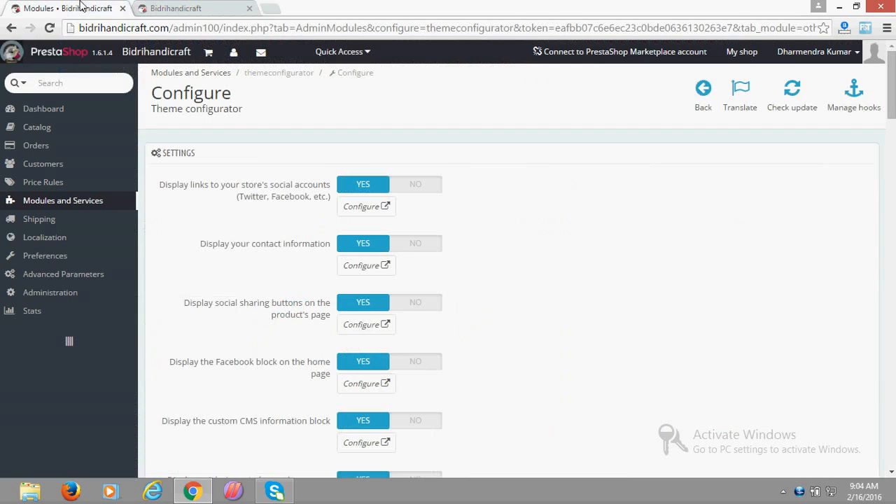
mouse_move(110, 233)
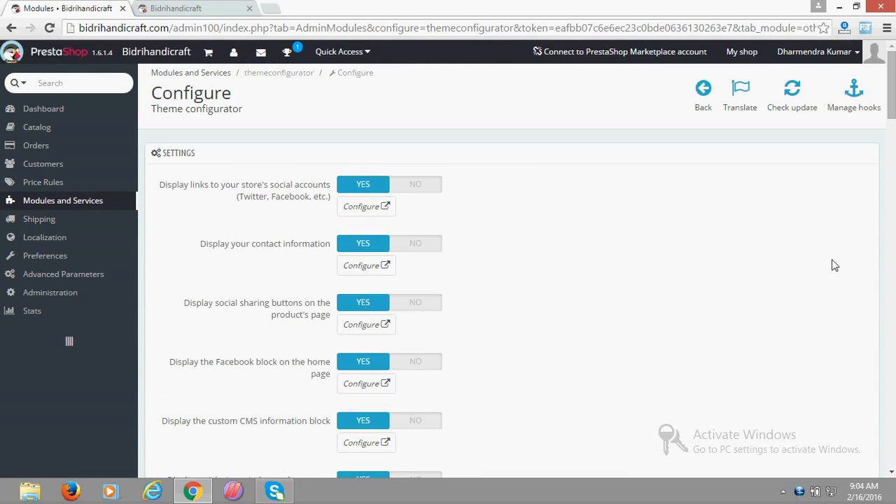
drag(893, 103, 893, 266)
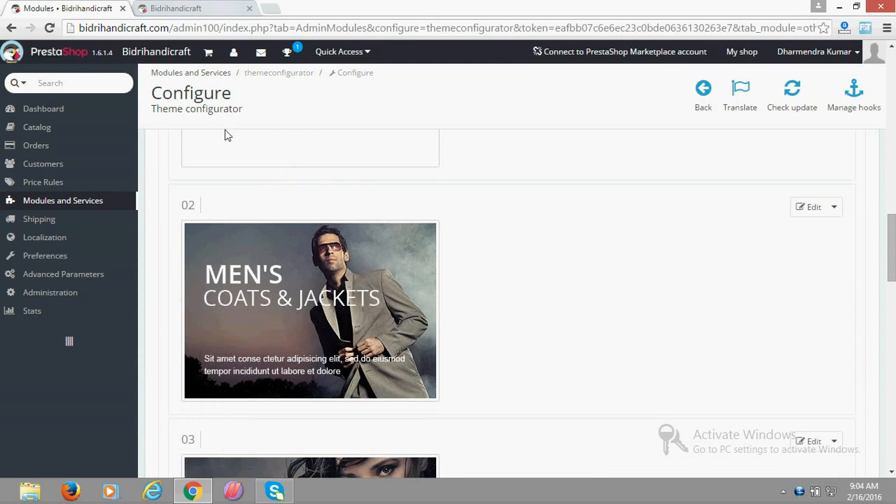
click(210, 7)
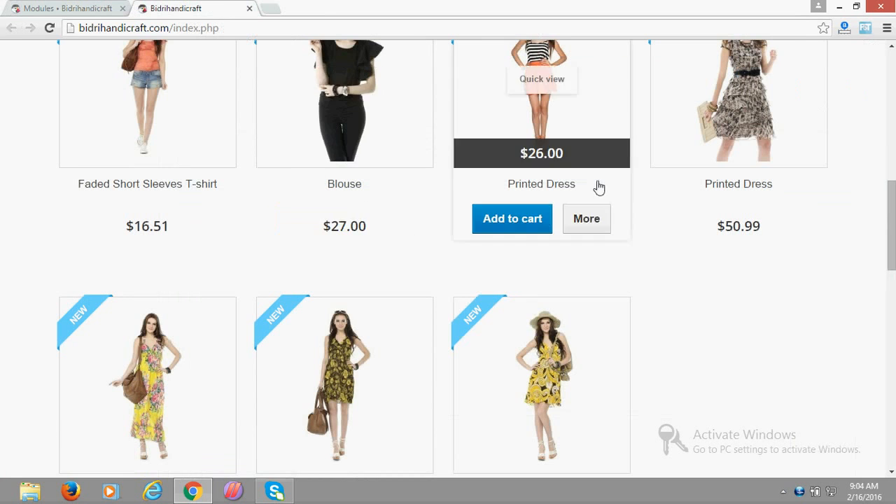
drag(889, 217, 889, 317)
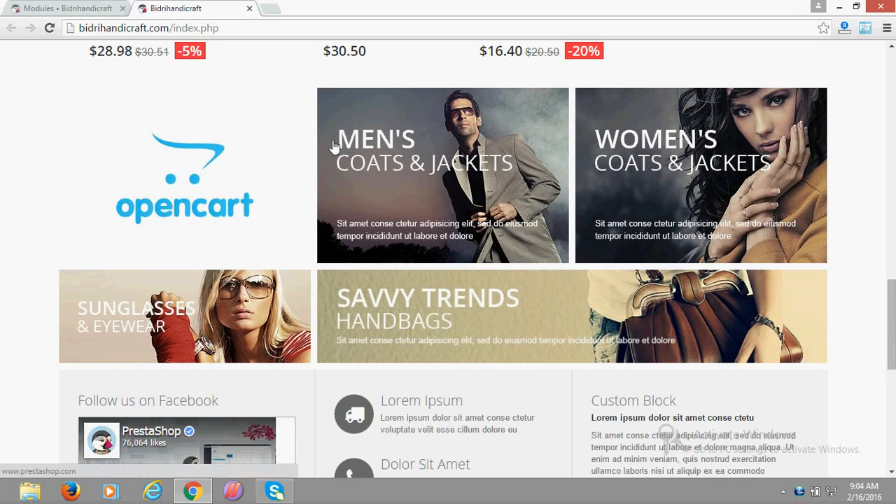
click(77, 7)
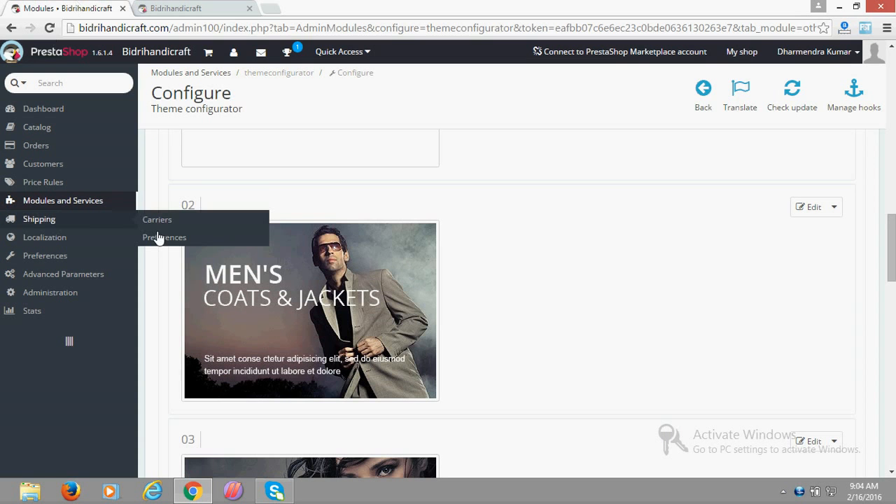
click(835, 209)
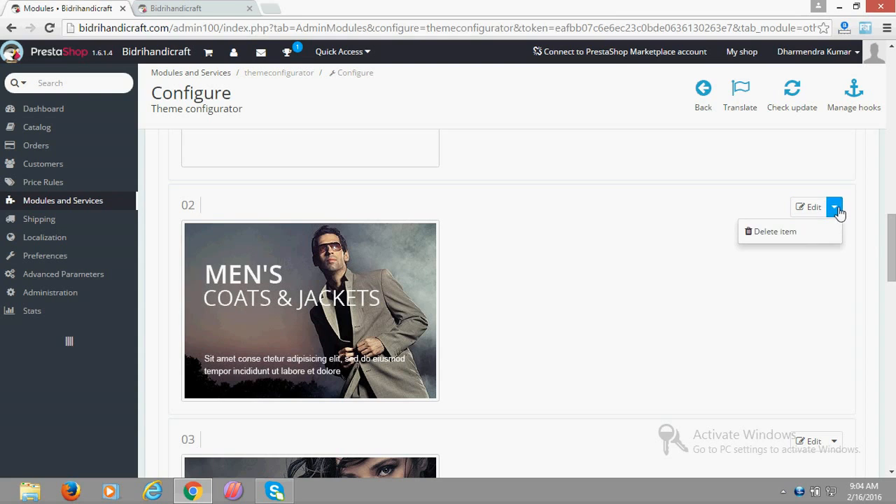
click(812, 235)
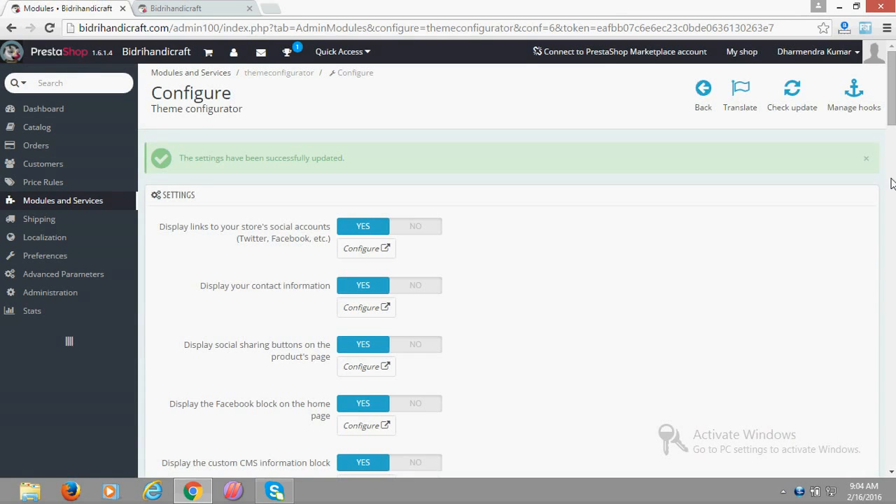
Open item 03's edit form and save its settings.
drag(893, 129, 894, 298)
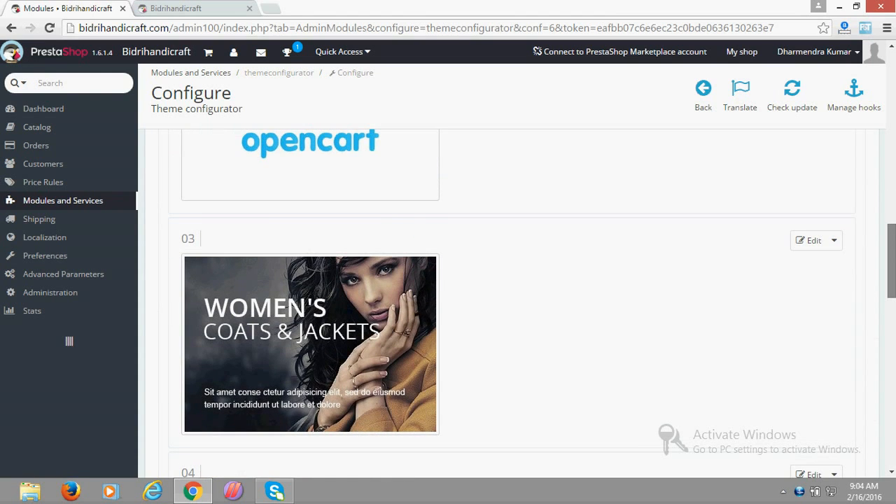
click(812, 241)
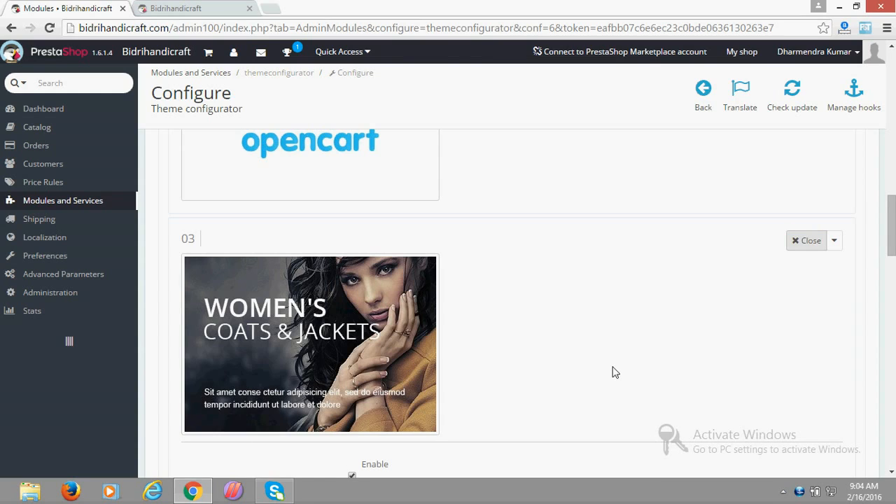
scroll(614, 371, down, 1)
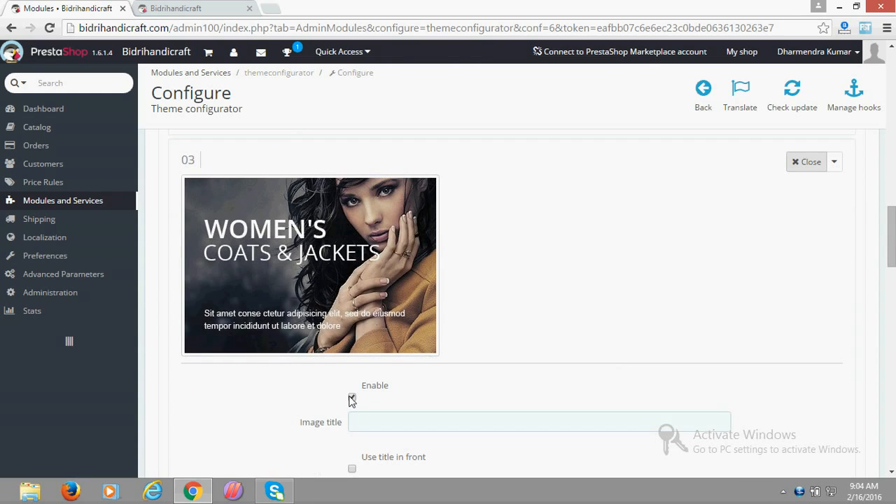
drag(887, 233, 790, 320)
click(713, 322)
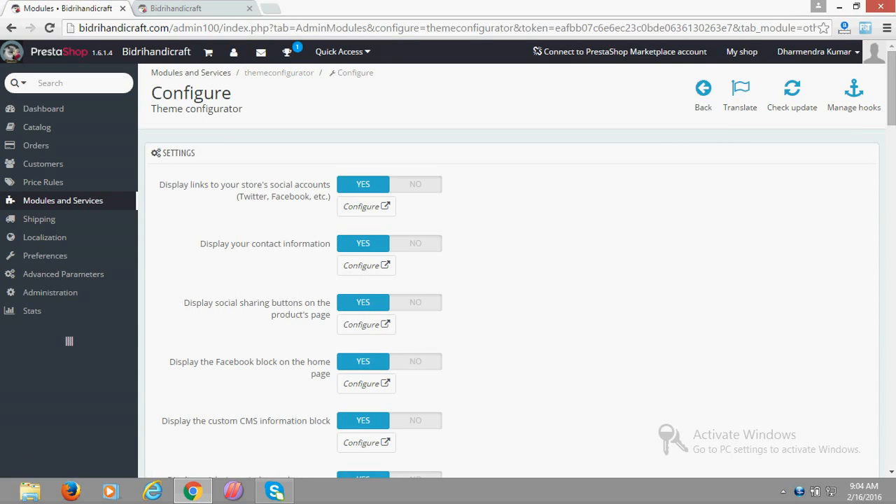
Open item 01's edit form and save its settings.
scroll(68, 341, down, 10)
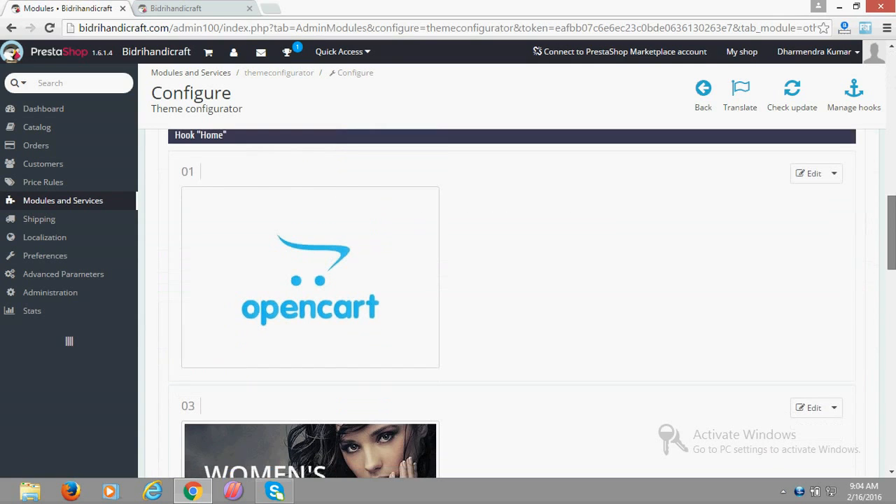
scroll(68, 341, down, 3)
scroll(69, 341, up, 4)
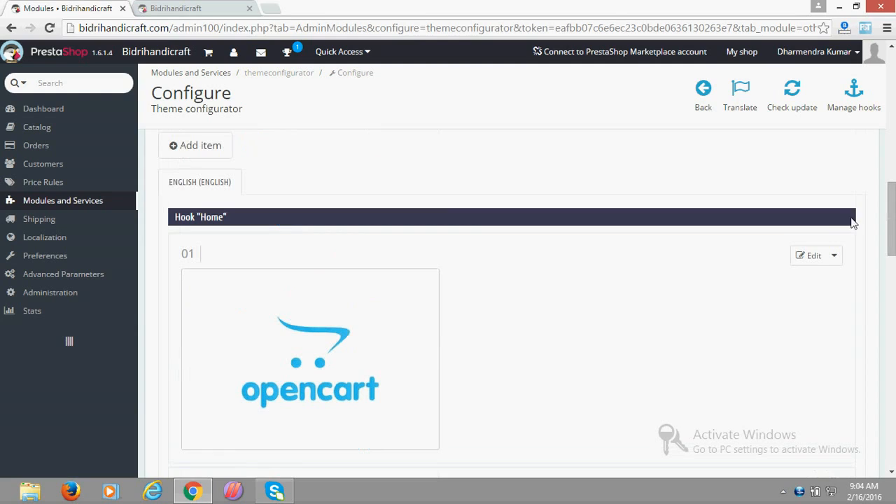
click(816, 256)
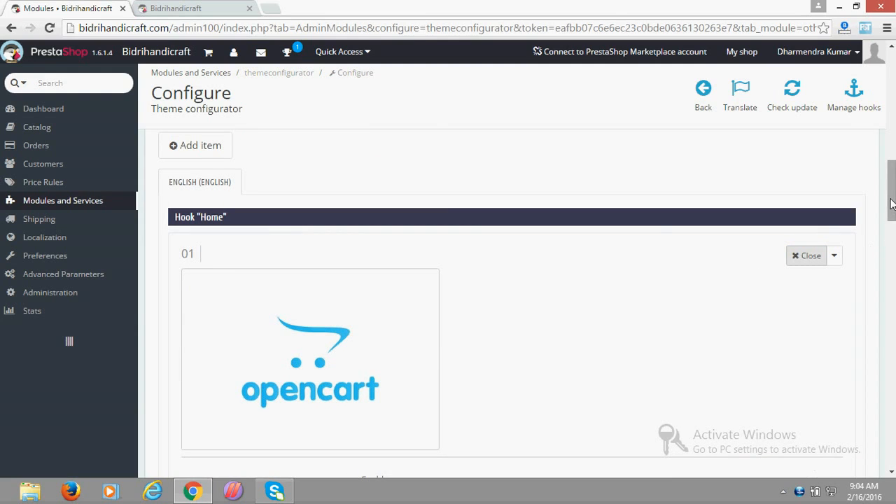
scroll(840, 238, down, 4)
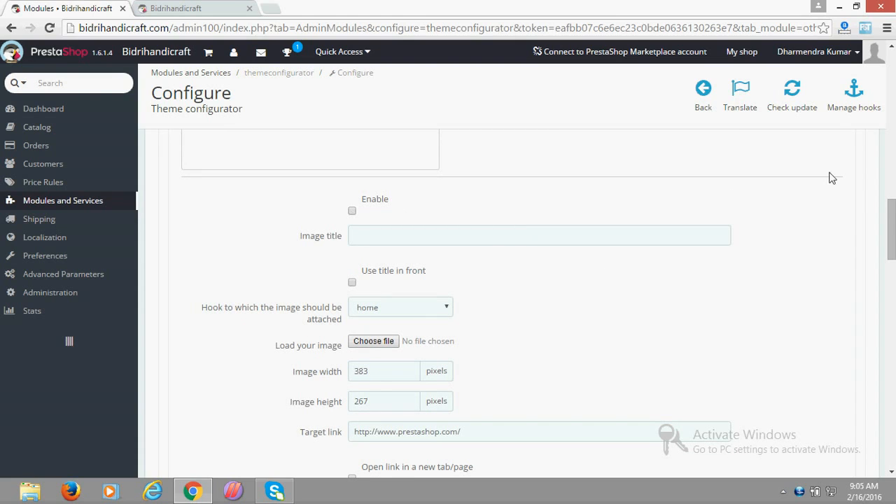
drag(892, 205, 893, 267)
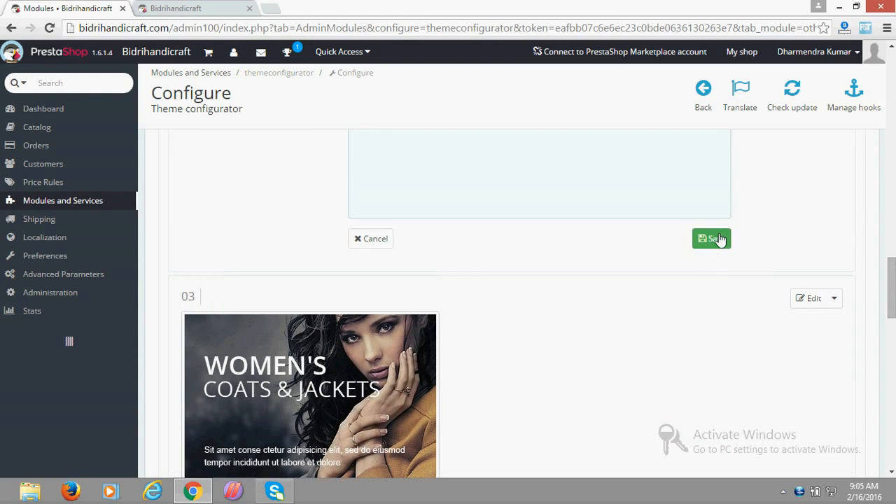
click(720, 240)
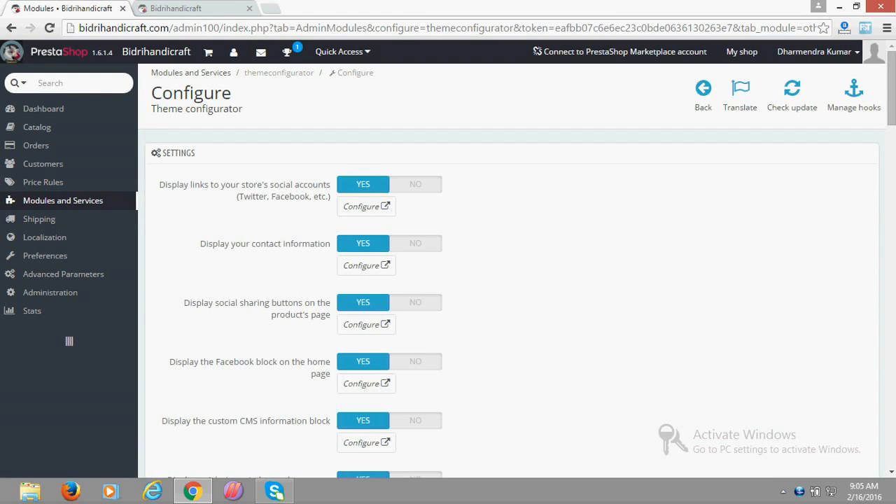
Delete item 03, Women's Coats & Jackets, then switch to the storefront.
drag(893, 122, 894, 300)
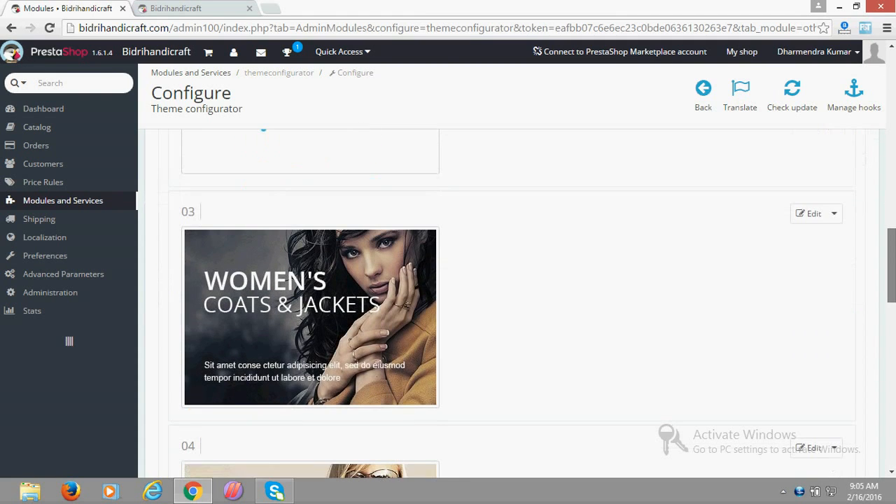
click(815, 215)
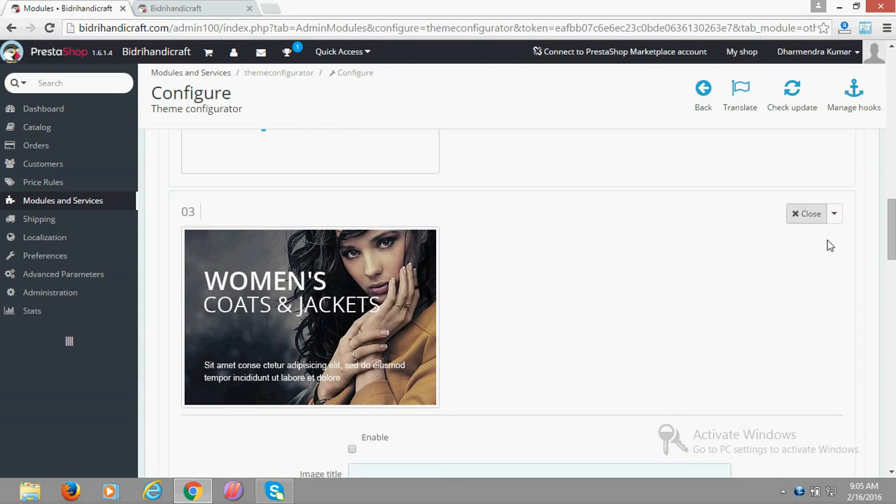
click(832, 218)
click(796, 240)
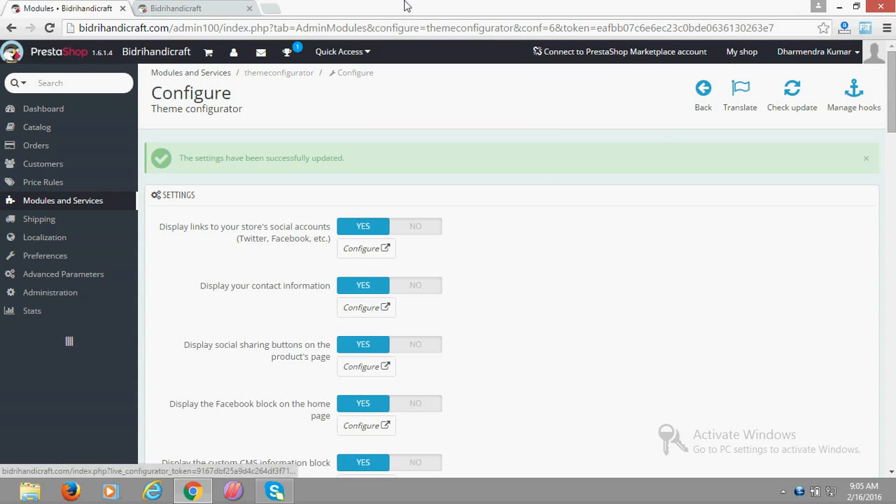
click(233, 7)
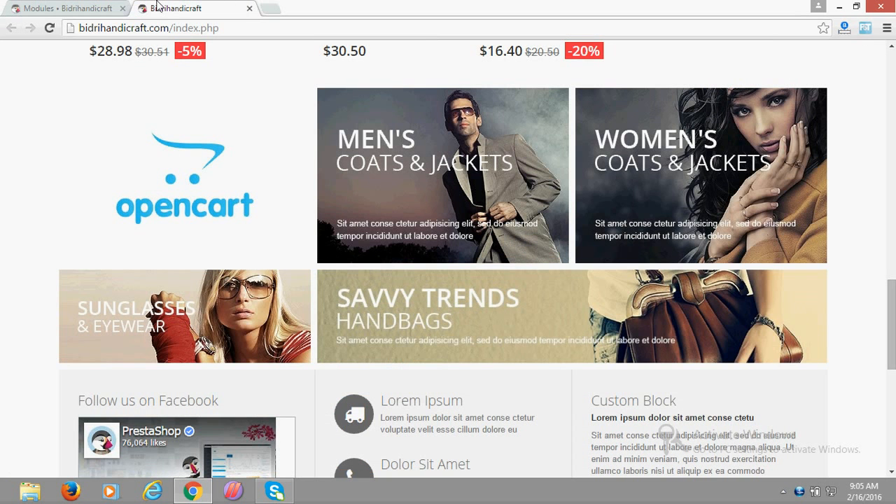
Delete the opencart banner, item 01, from the Theme configurator Home hook.
click(57, 5)
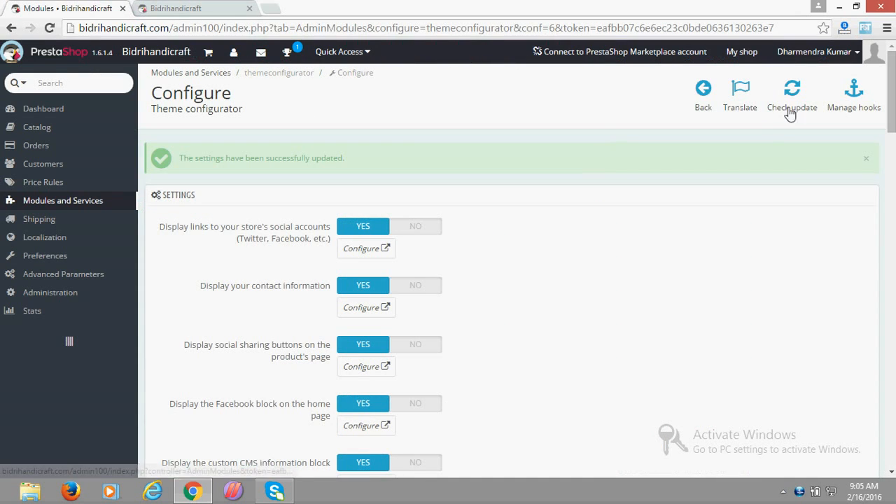
scroll(893, 132, down, 4)
scroll(511, 301, down, 5)
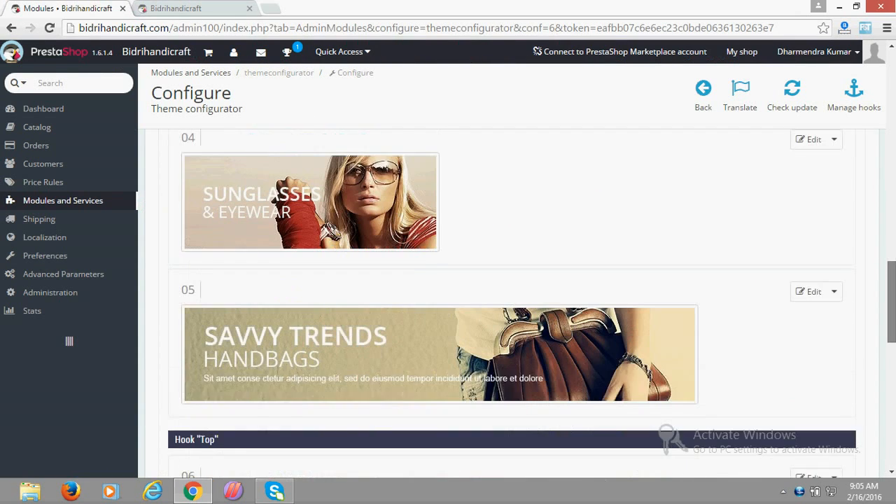
scroll(511, 301, up, 3)
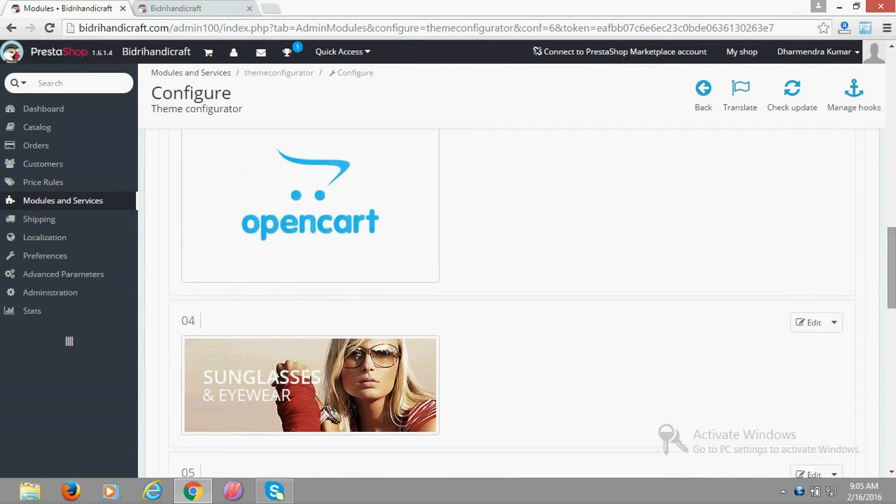
drag(892, 308, 892, 251)
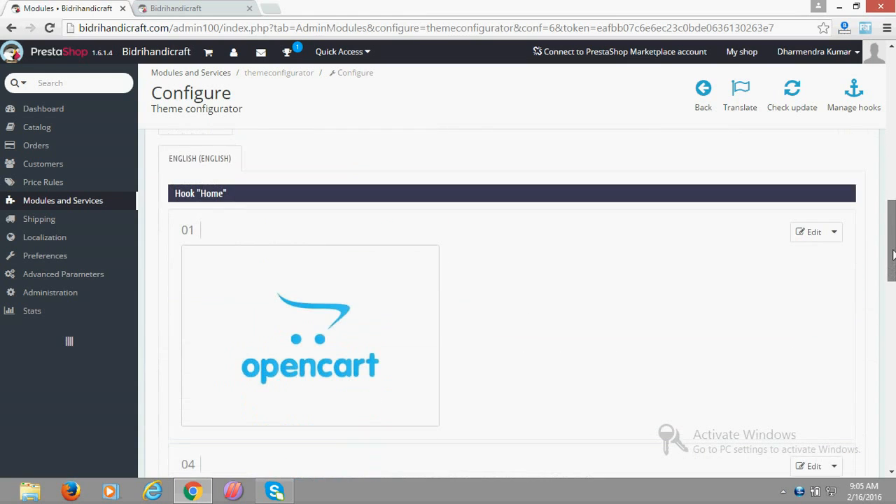
click(834, 234)
click(816, 258)
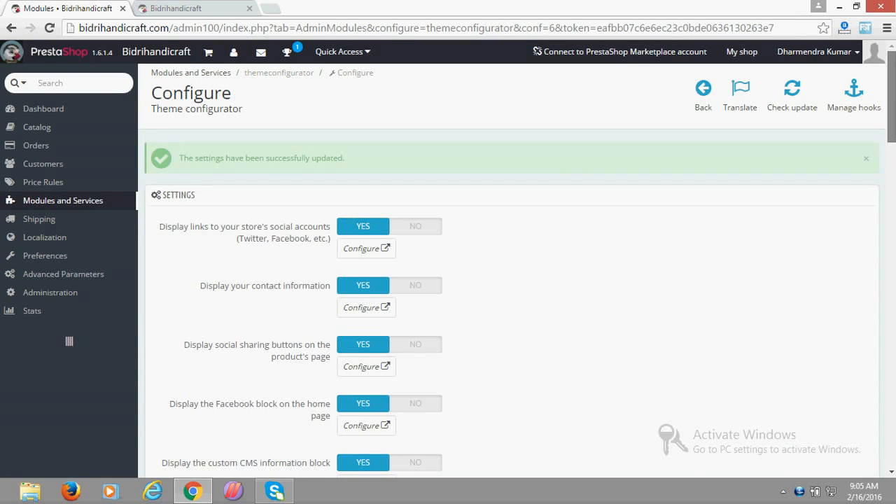
scroll(518, 304, down, 10)
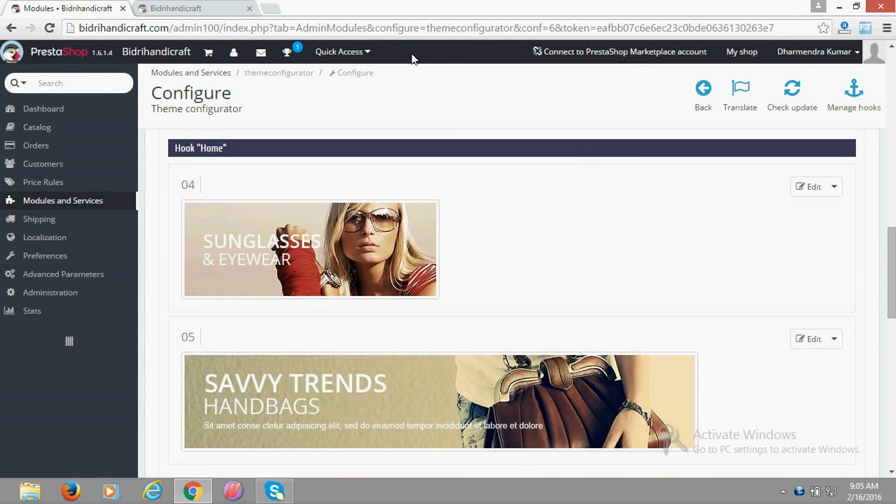
Reload the storefront to confirm the opencart banner is gone, then return to the admin.
click(231, 8)
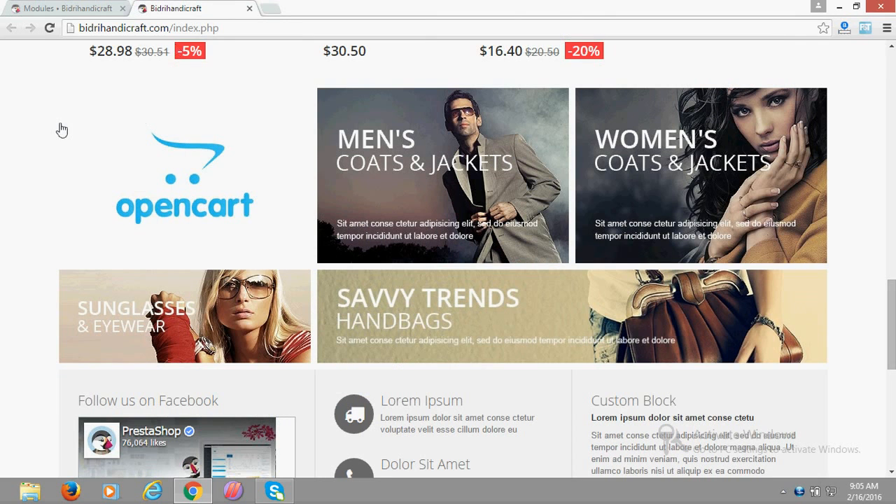
right_click(7, 133)
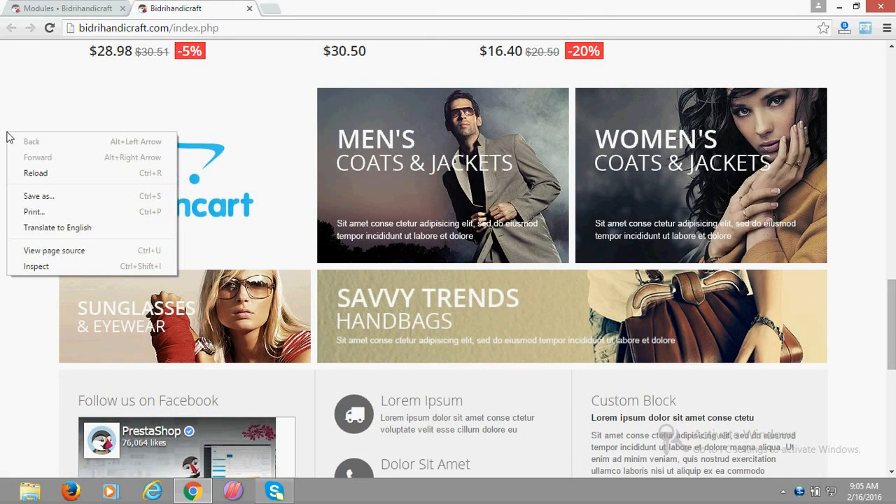
click(40, 175)
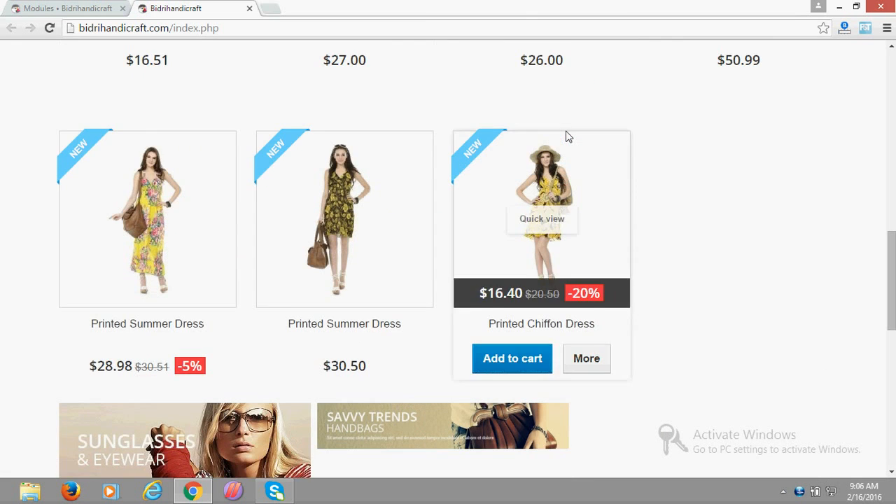
scroll(568, 136, down, 4)
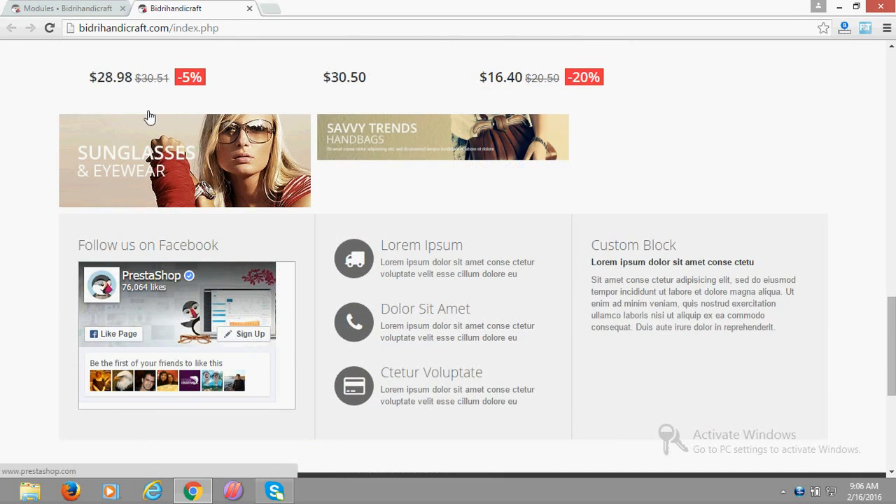
click(31, 6)
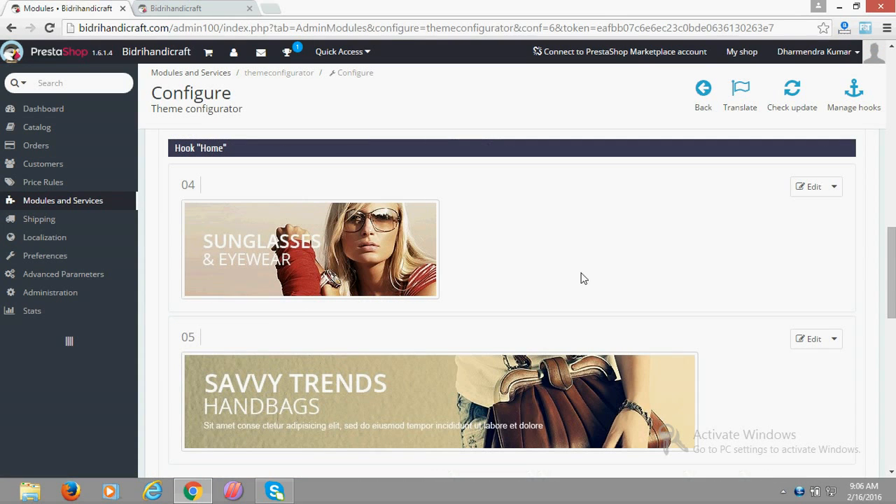
Delete banner items 04 Sunglasses & Eyewear and 05 Savvy Trends Handbags.
click(836, 187)
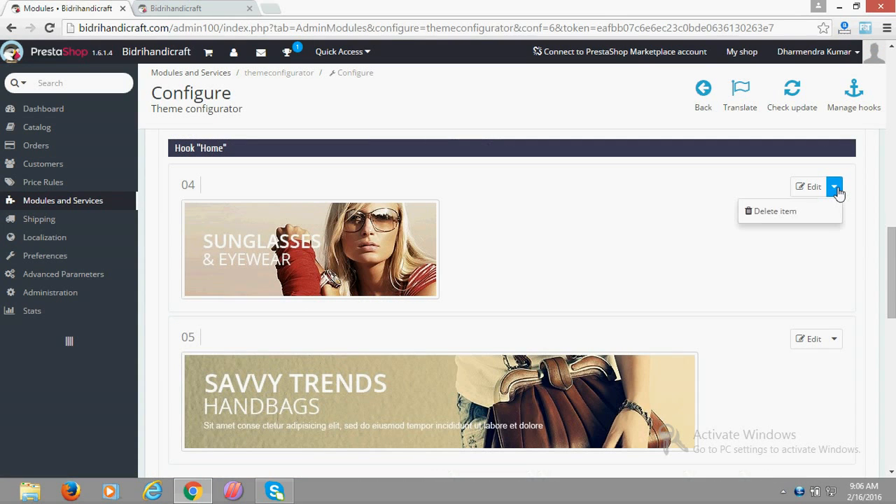
click(797, 214)
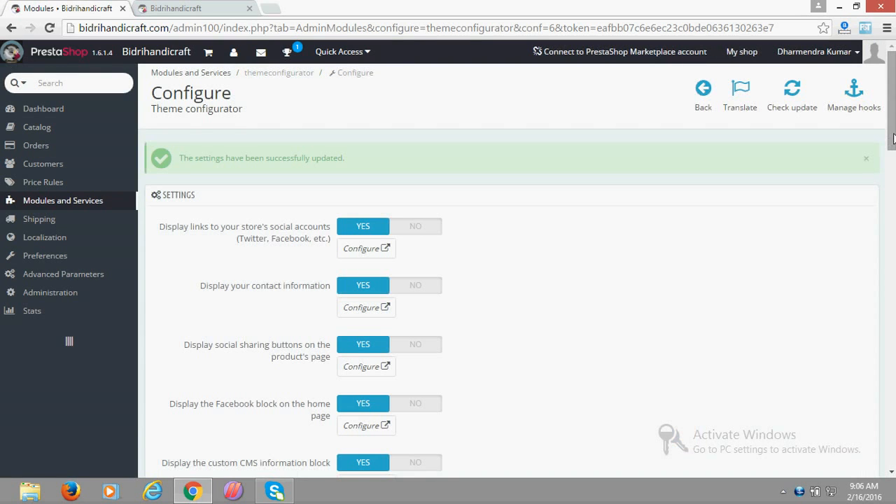
drag(893, 138, 893, 305)
scroll(859, 249, down, 2)
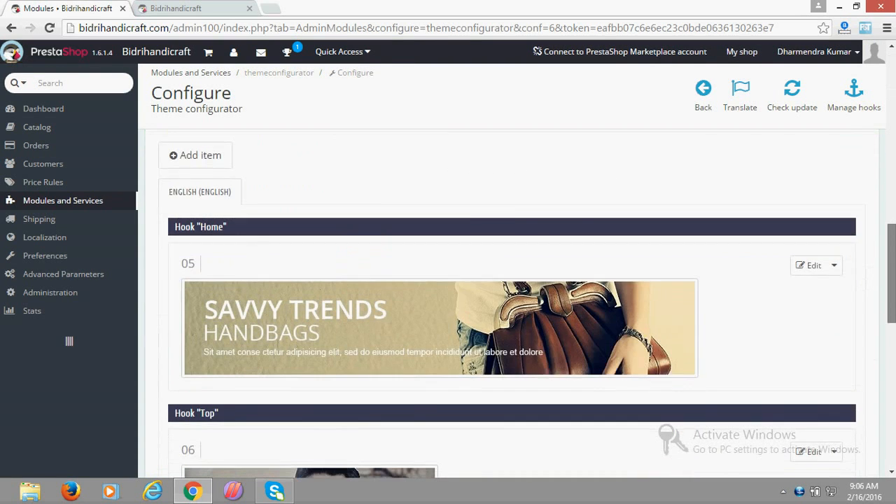
click(835, 158)
click(810, 184)
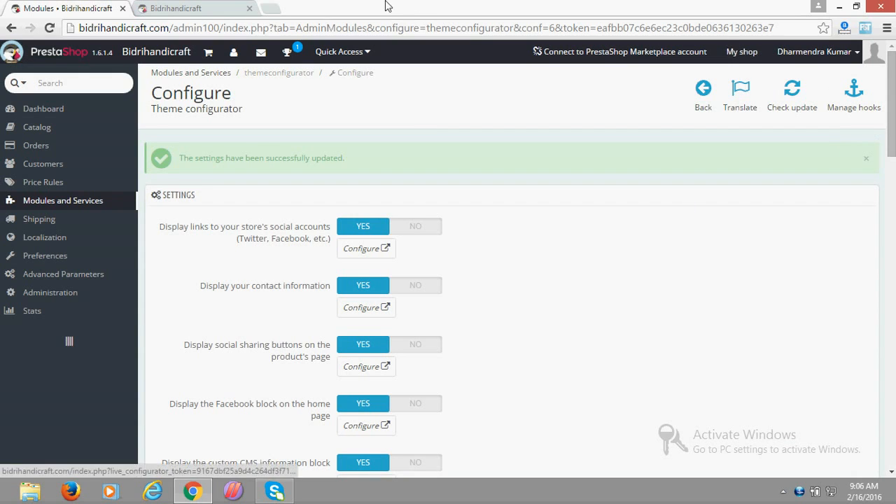
Reload the storefront to check no home banners remain, then return to the admin.
click(217, 7)
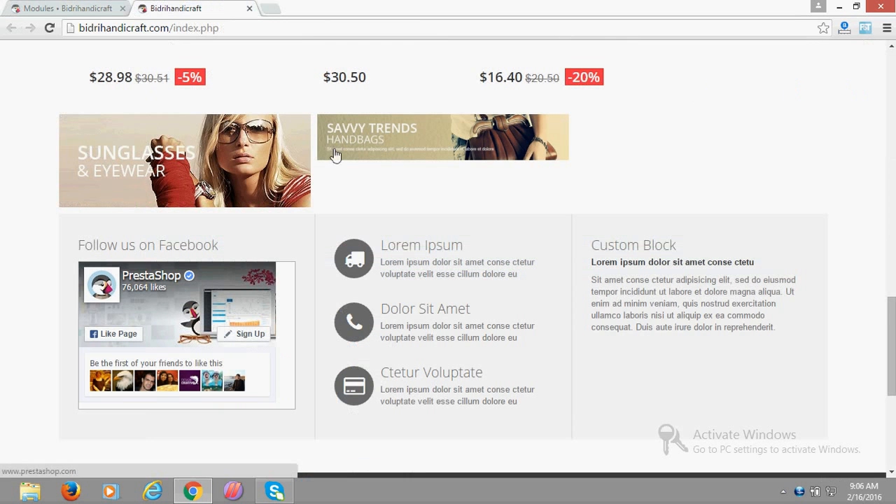
right_click(21, 114)
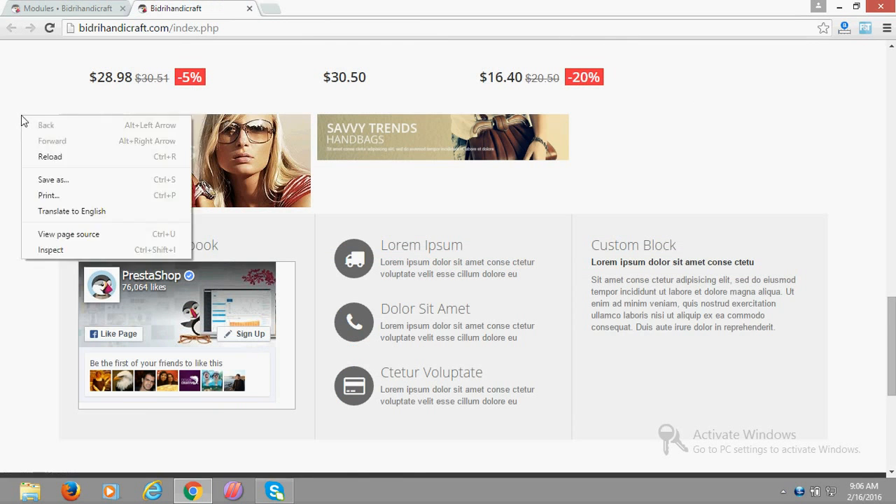
click(54, 155)
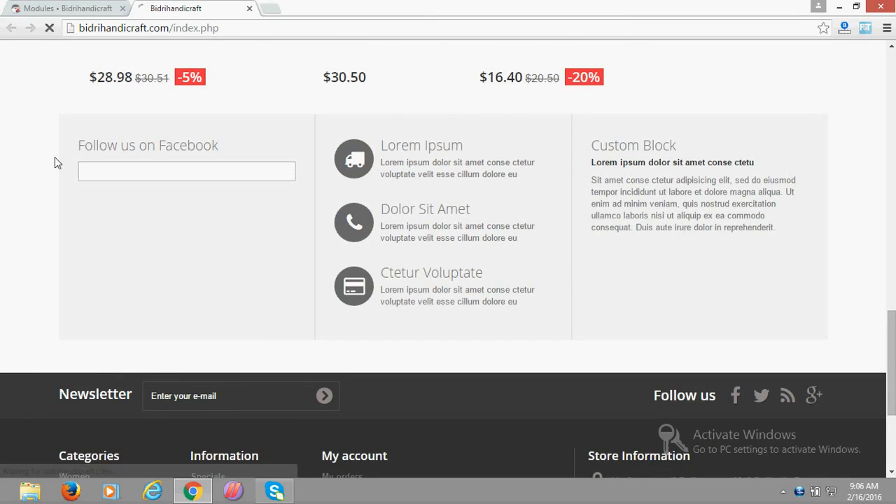
scroll(57, 162, up, 5)
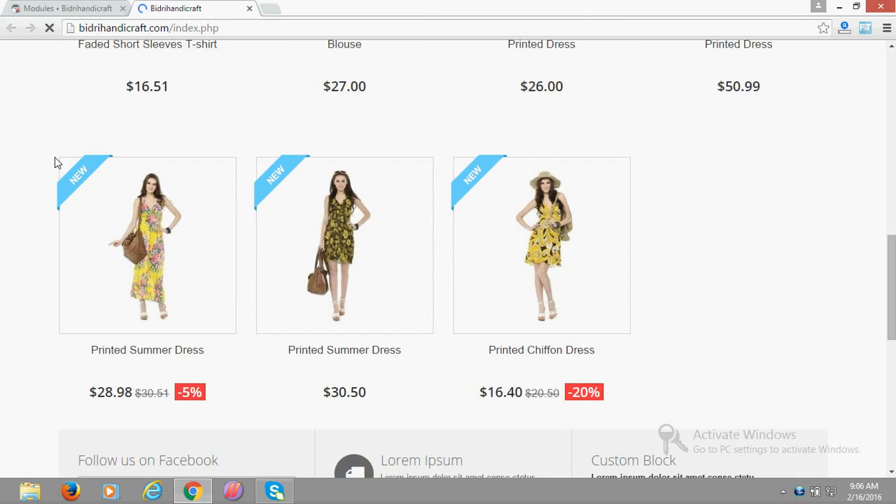
scroll(55, 157, up, 8)
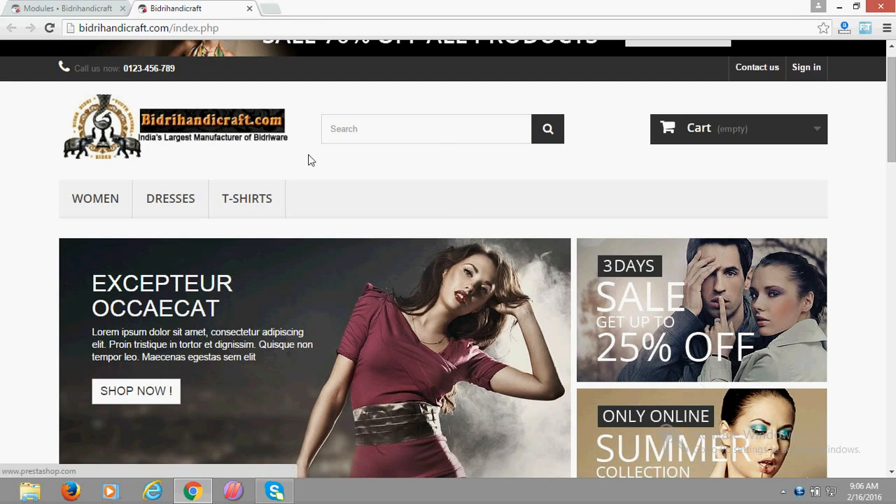
click(49, 8)
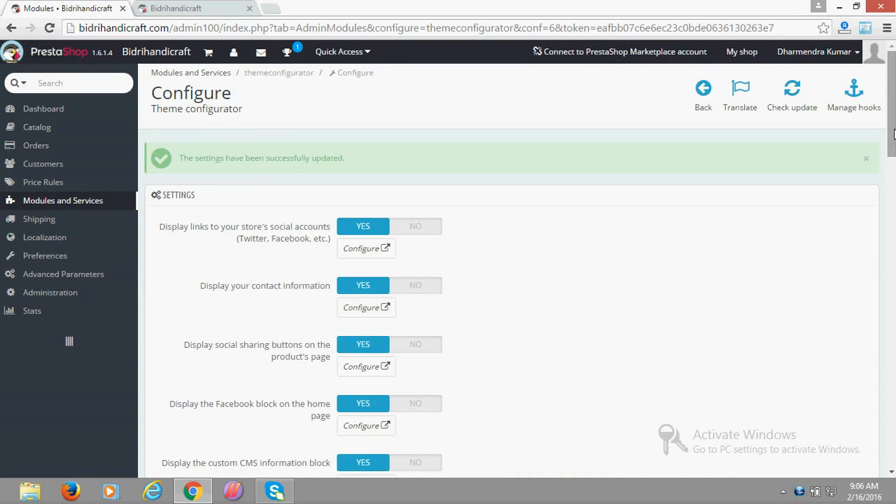
Give banner 06 the 'How to create an ecommerce website' image and save it.
drag(894, 133, 894, 343)
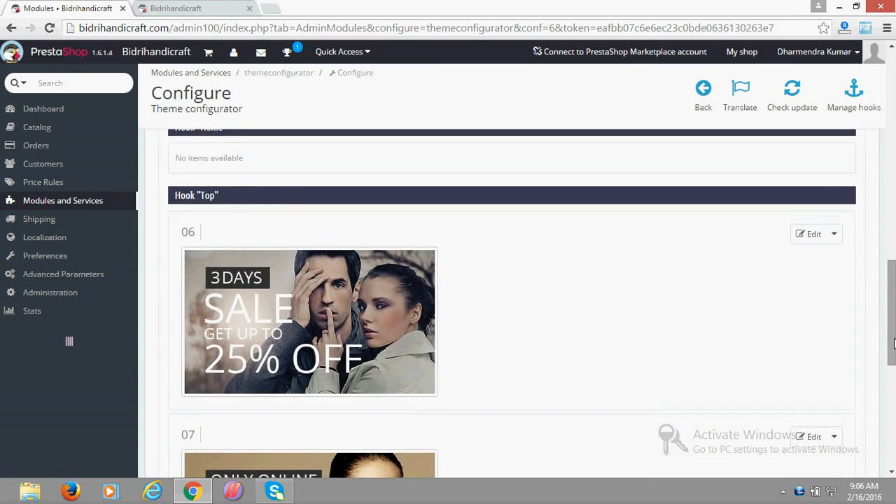
click(192, 7)
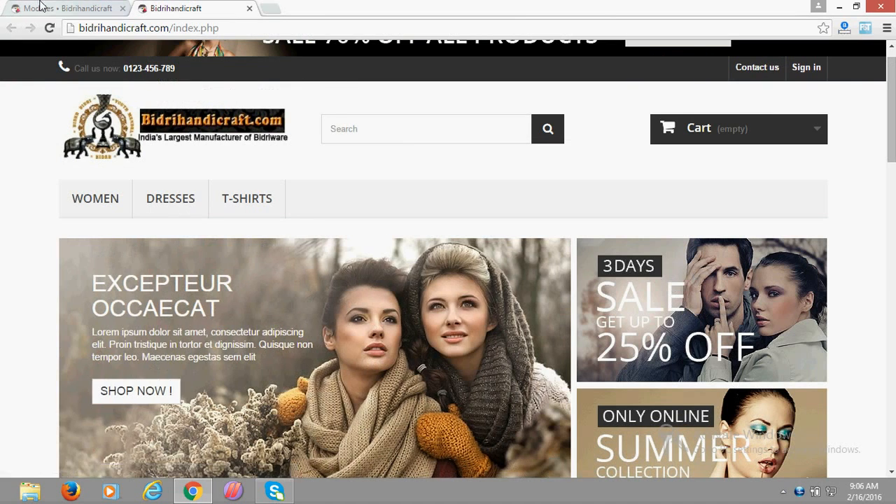
click(51, 7)
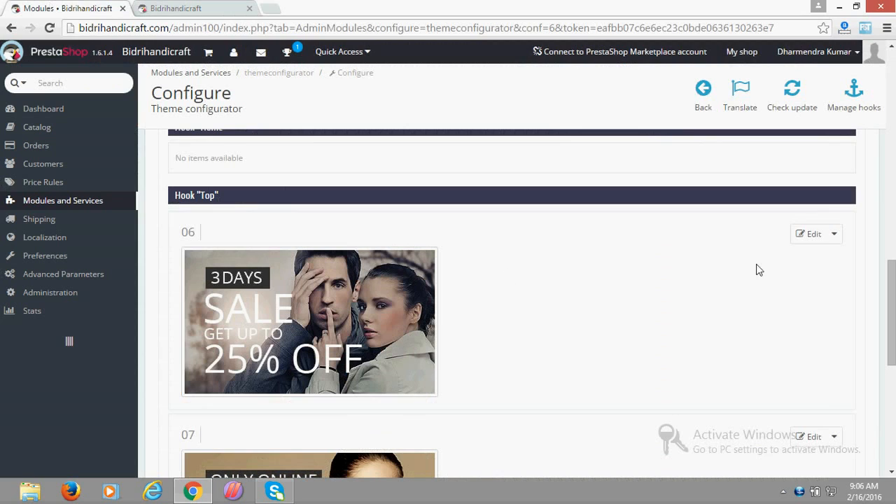
click(812, 236)
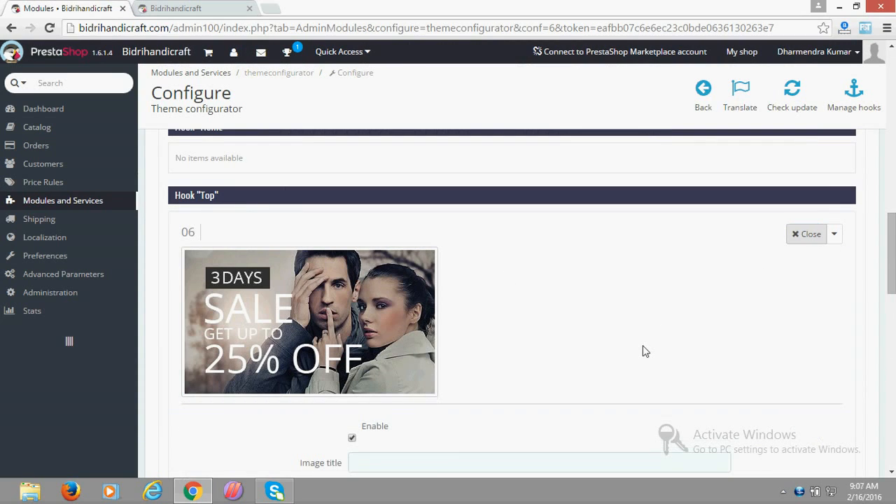
scroll(648, 353, down, 3)
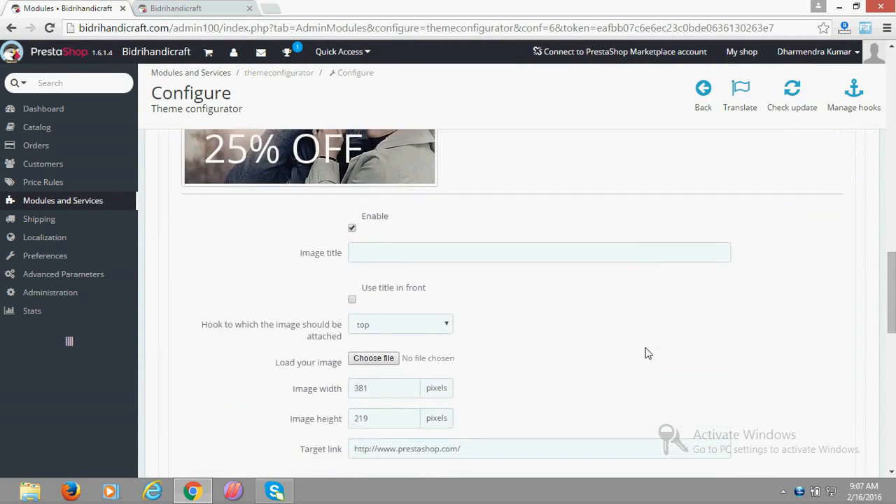
click(364, 335)
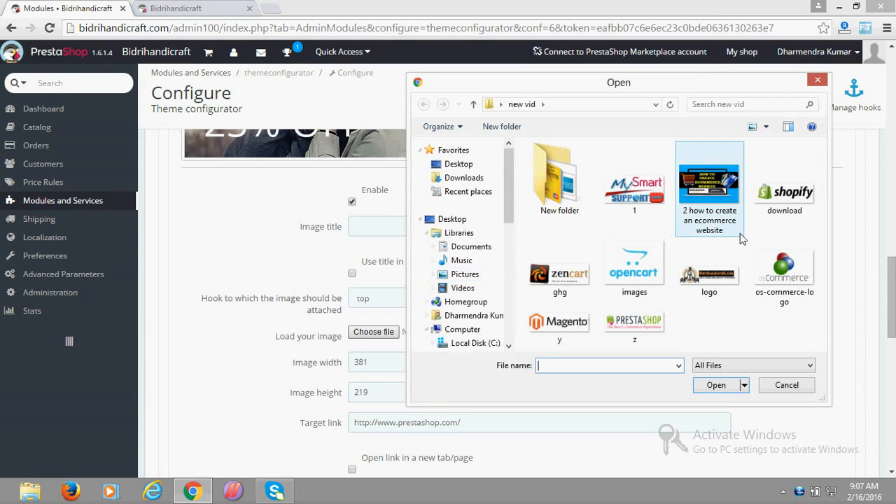
double_click(712, 213)
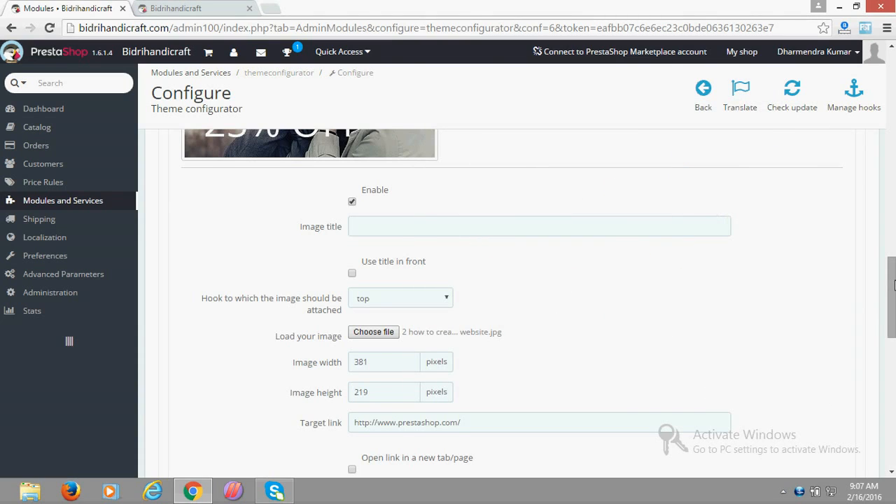
drag(894, 286, 825, 348)
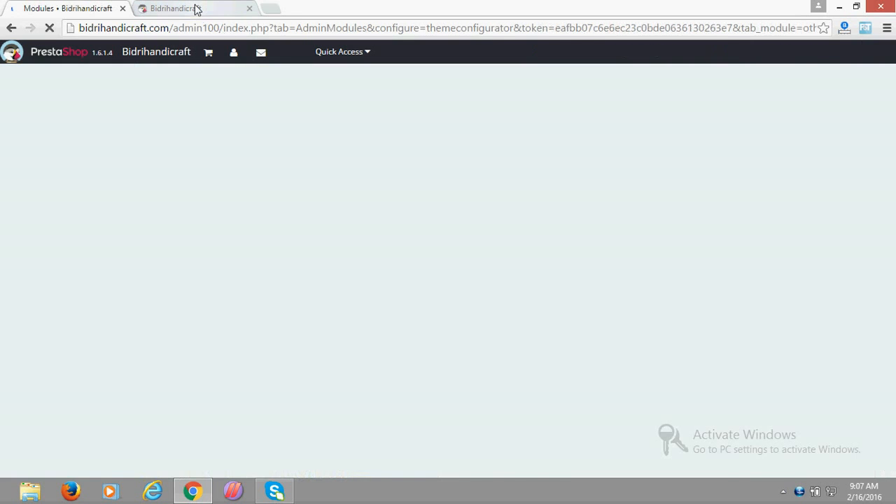
click(196, 8)
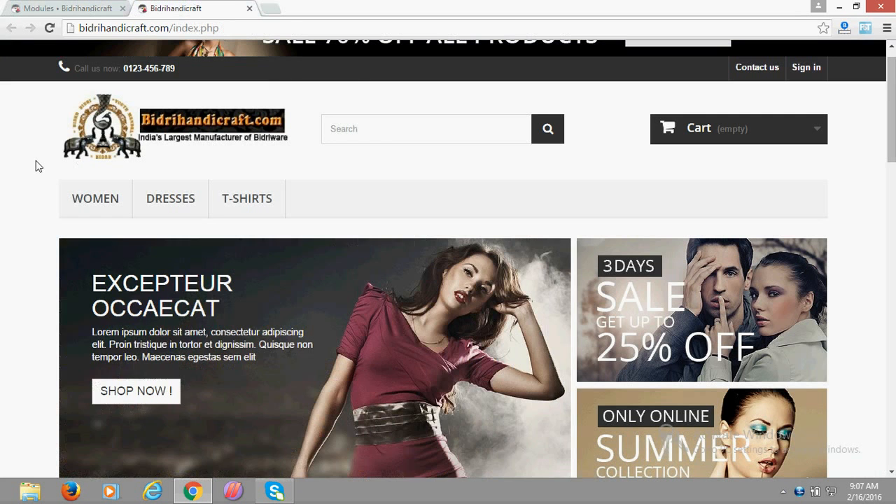
Reload the storefront to see the new ecommerce banner, then return to Theme configurator.
right_click(38, 166)
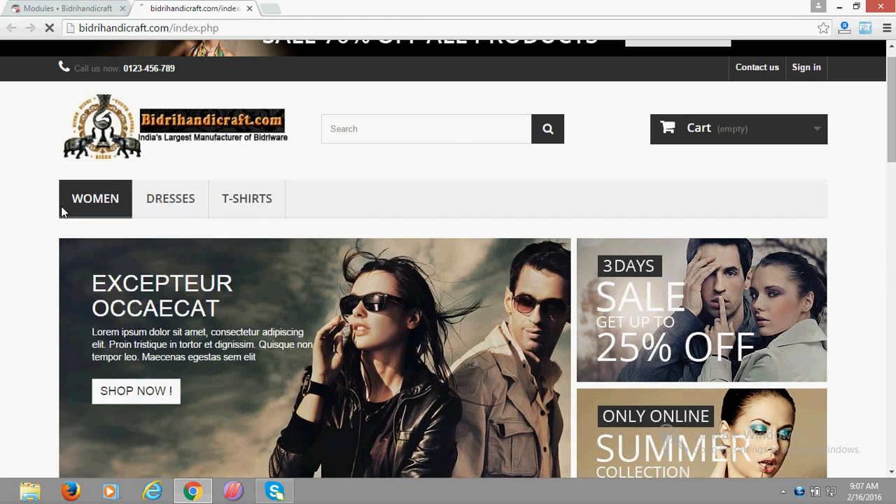
click(63, 203)
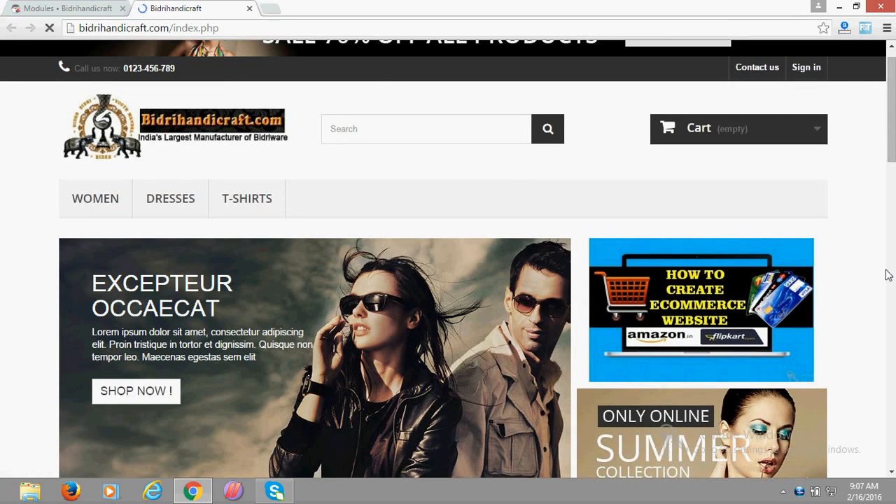
click(60, 8)
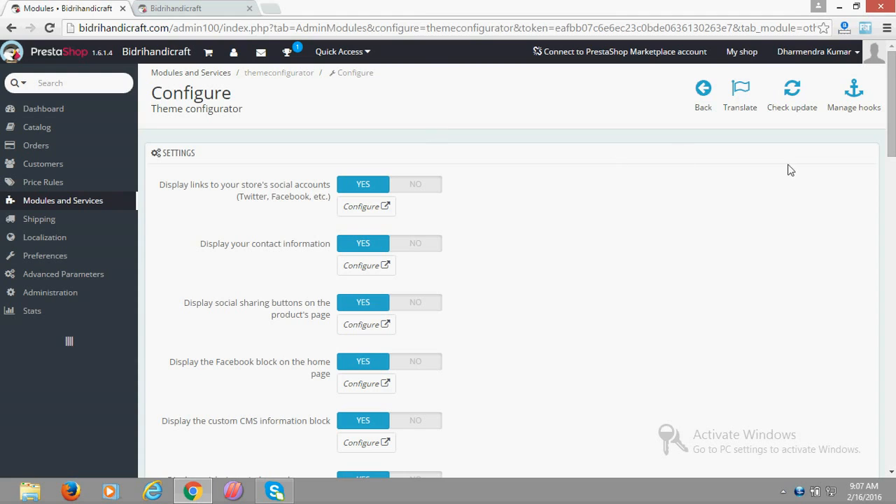
Delete Theme configurator banner items 06 (ecommerce) and 07 (summer collection).
drag(892, 138, 893, 362)
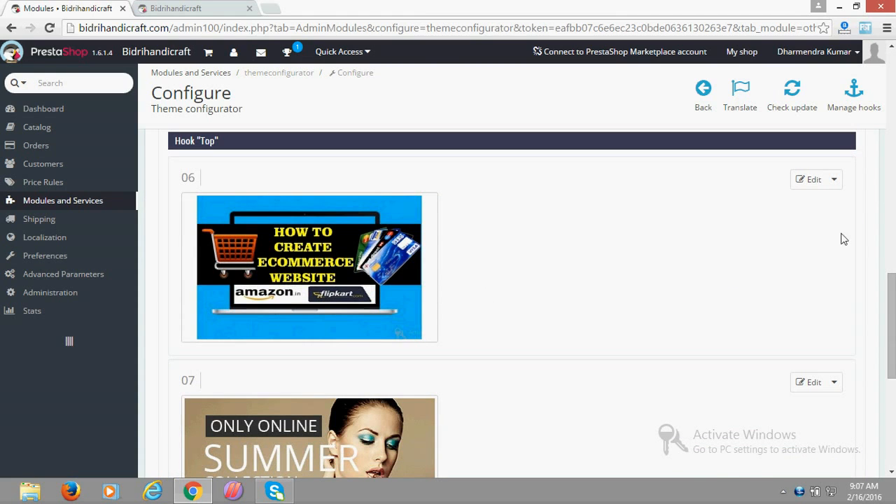
click(837, 183)
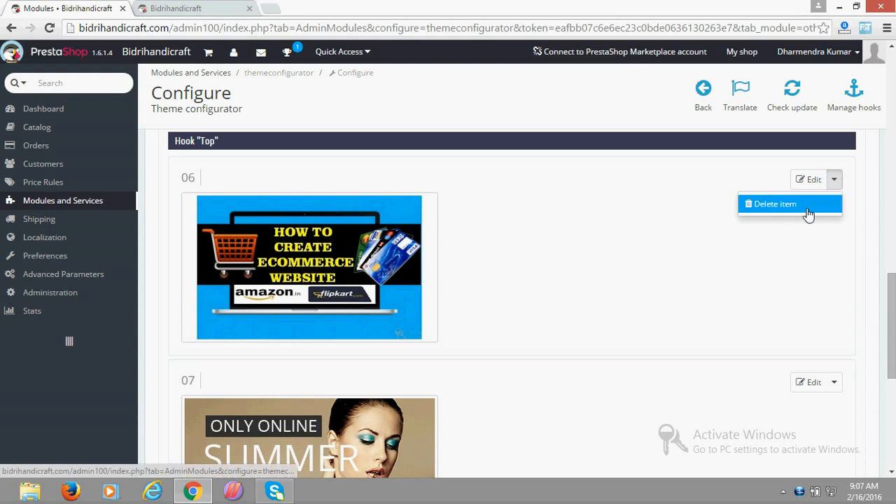
click(808, 212)
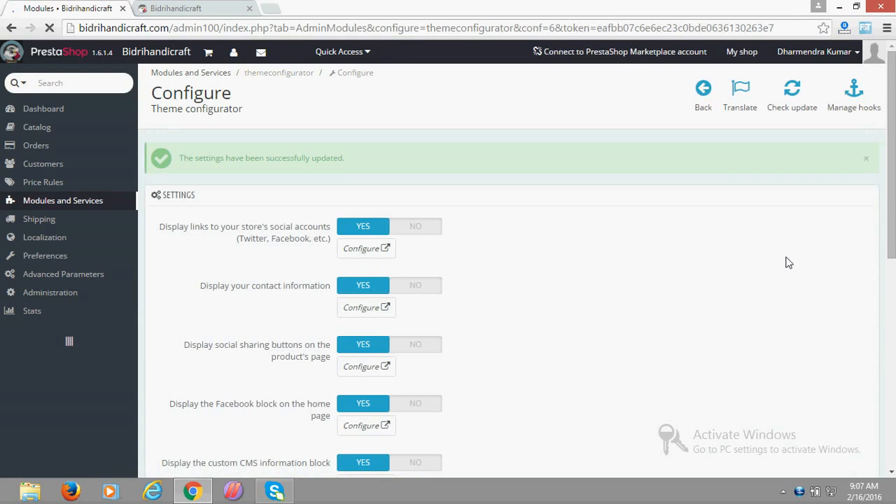
drag(892, 145, 892, 395)
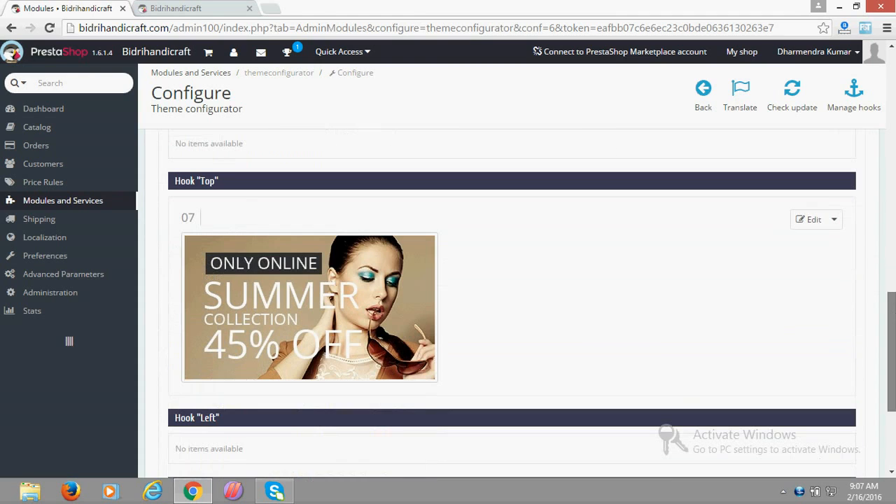
click(834, 221)
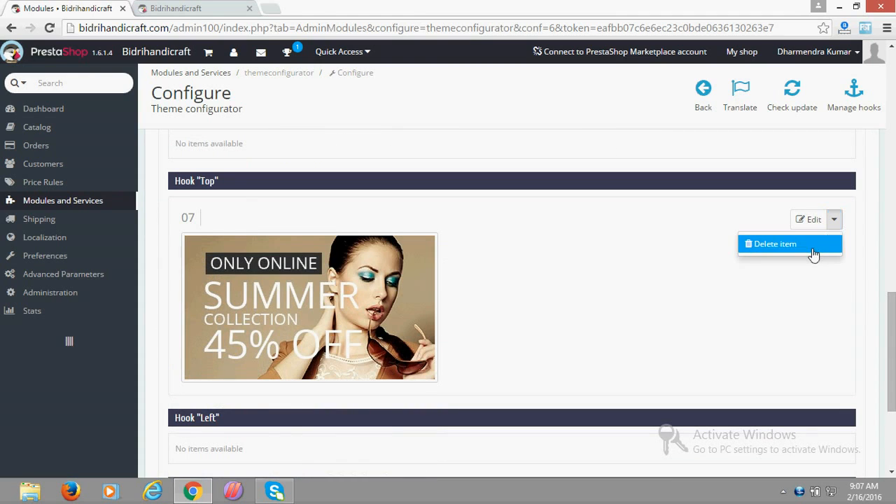
click(812, 252)
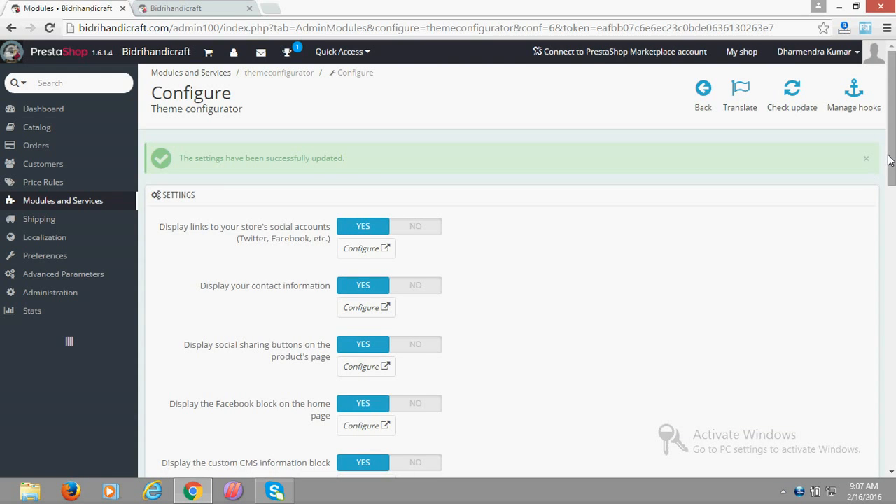
drag(889, 159, 891, 287)
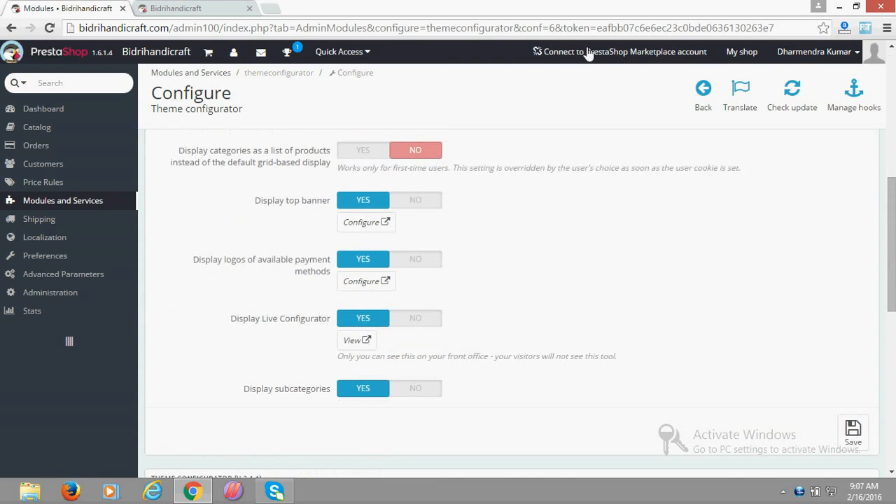
Reload the storefront and scroll down to confirm both banners are gone.
click(213, 7)
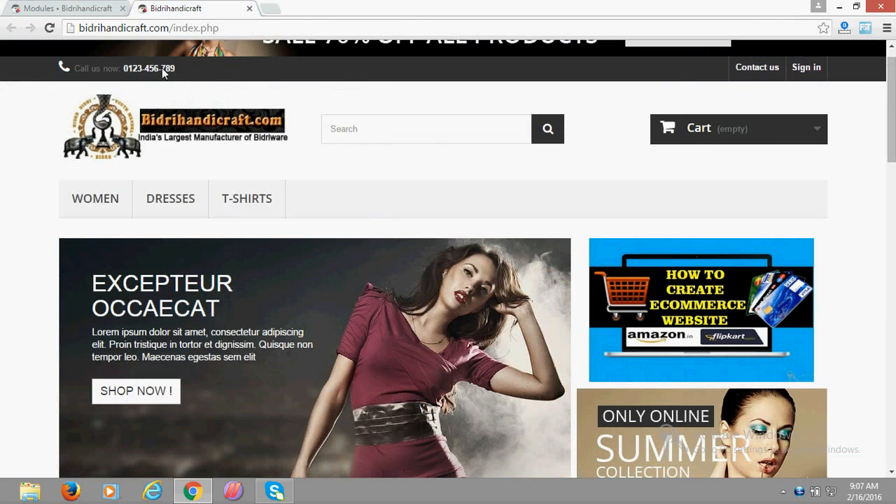
right_click(2, 137)
click(30, 172)
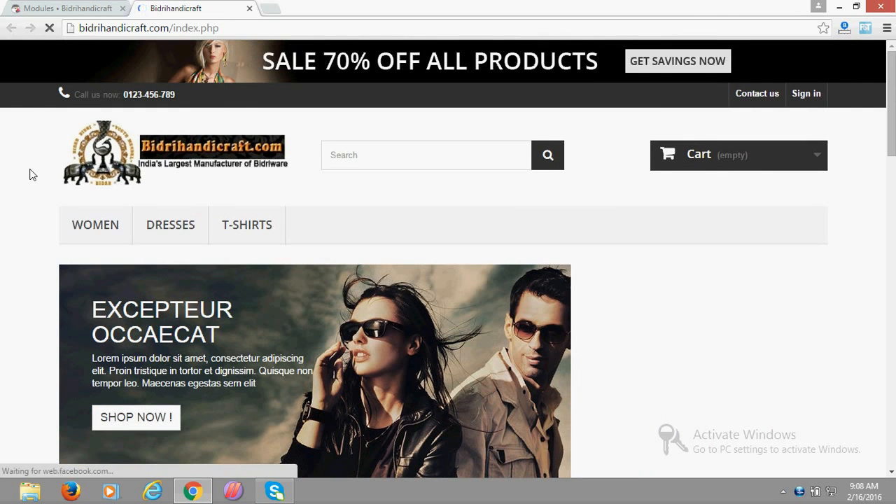
scroll(30, 175, down, 8)
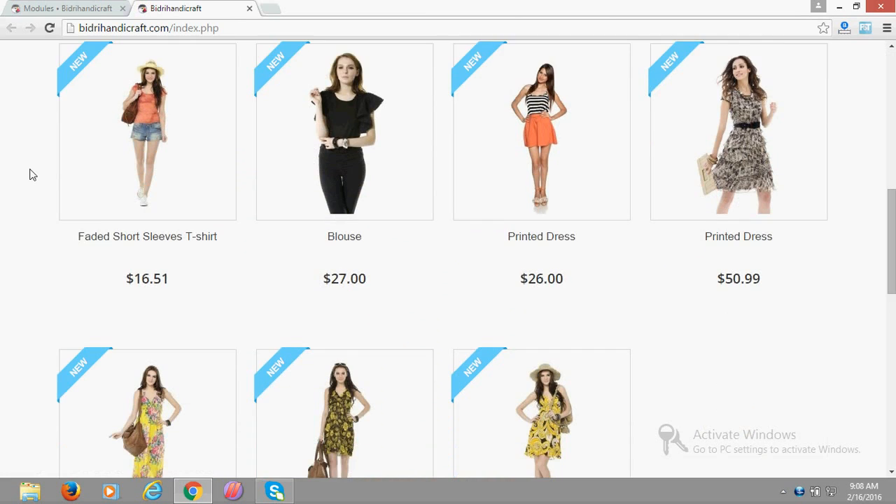
scroll(30, 174, down, 10)
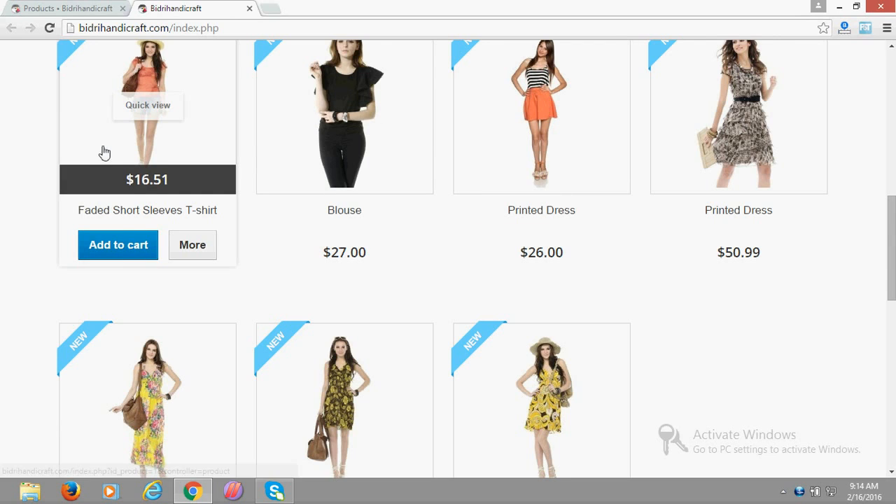
Open Catalog > Categories and compare it with the storefront's category menu.
click(81, 7)
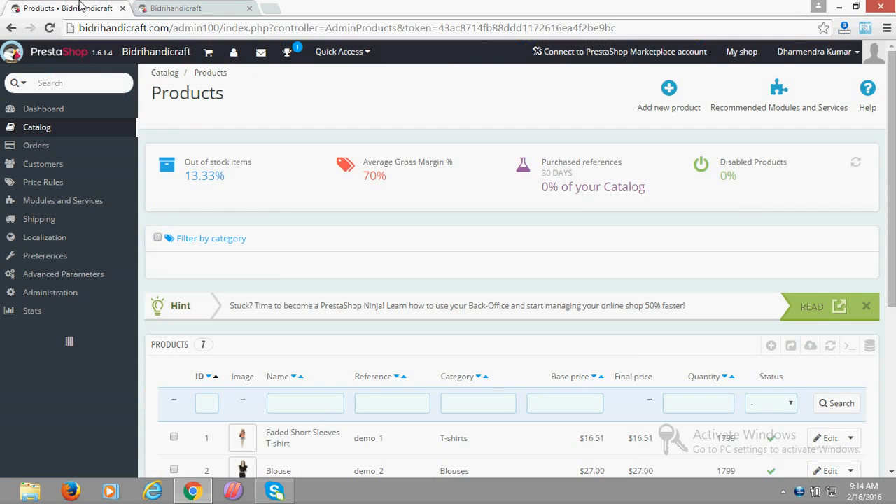
mouse_move(12, 133)
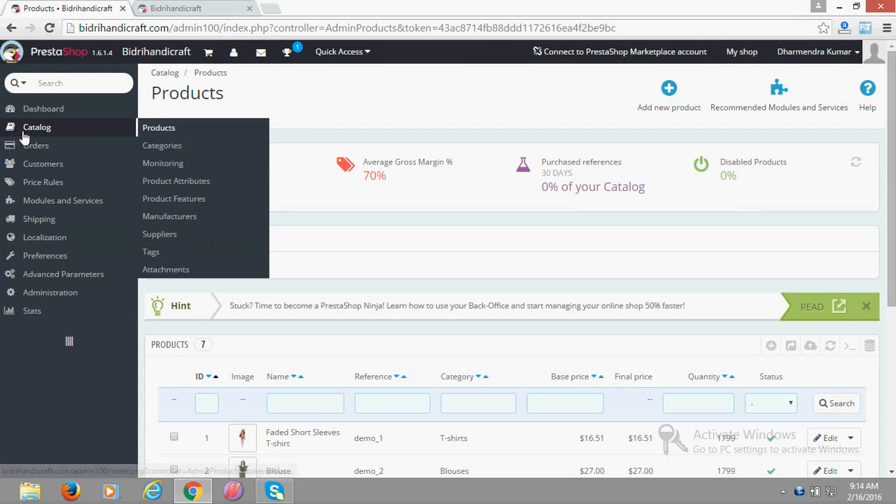
click(167, 150)
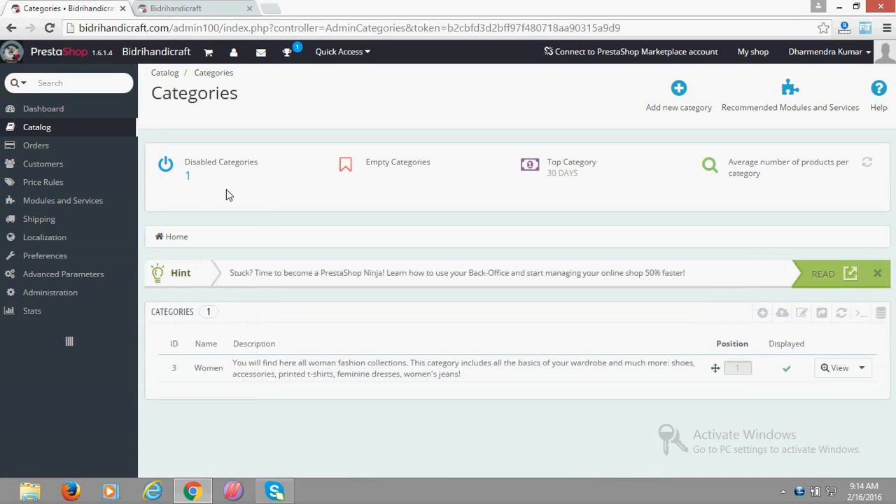
click(190, 8)
scroll(293, 195, up, 3)
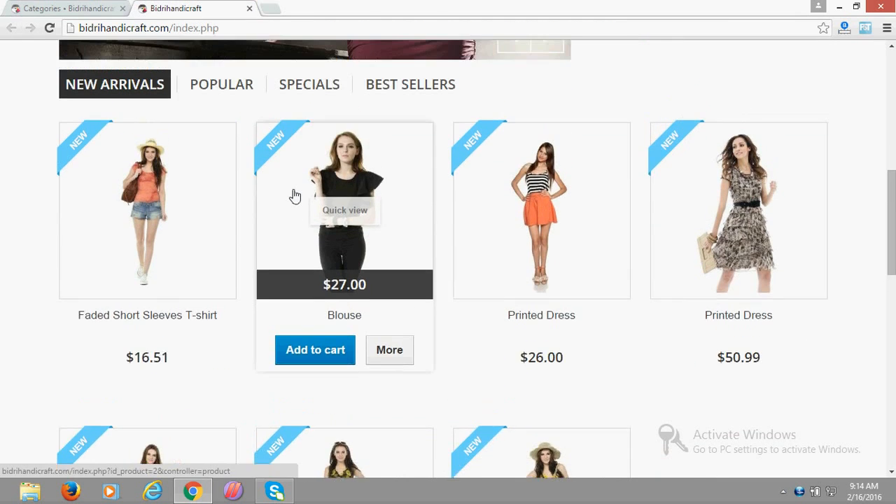
scroll(294, 194, up, 6)
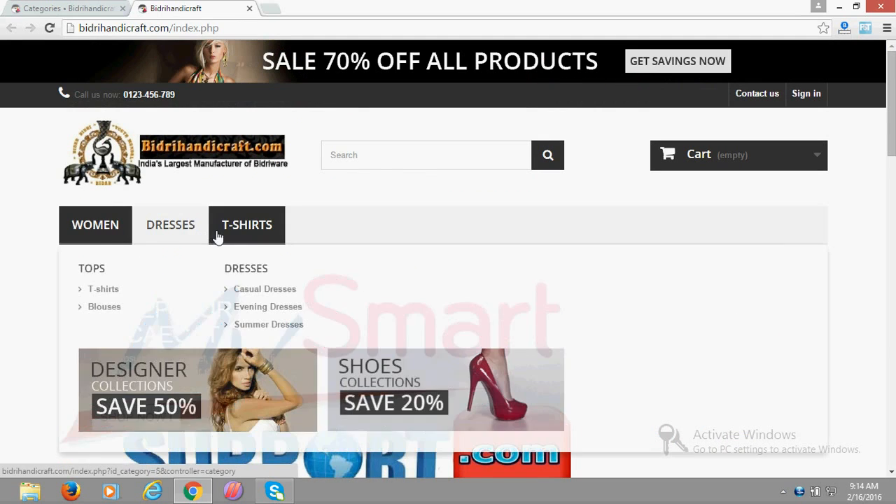
Open a blank Add new category form with Home as parent.
click(91, 7)
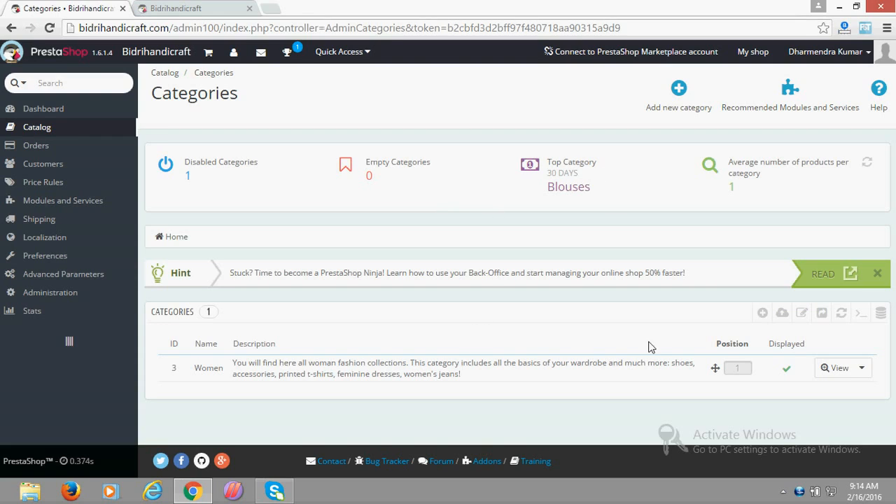
click(676, 96)
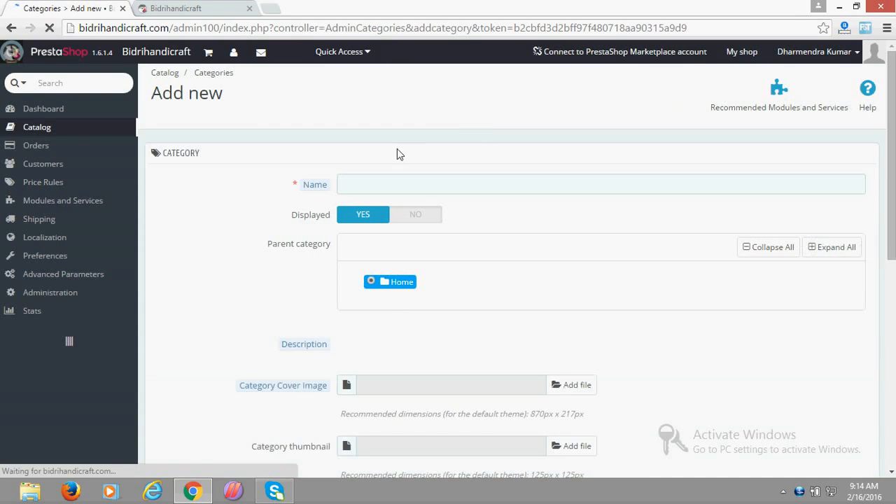
mouse_move(43, 131)
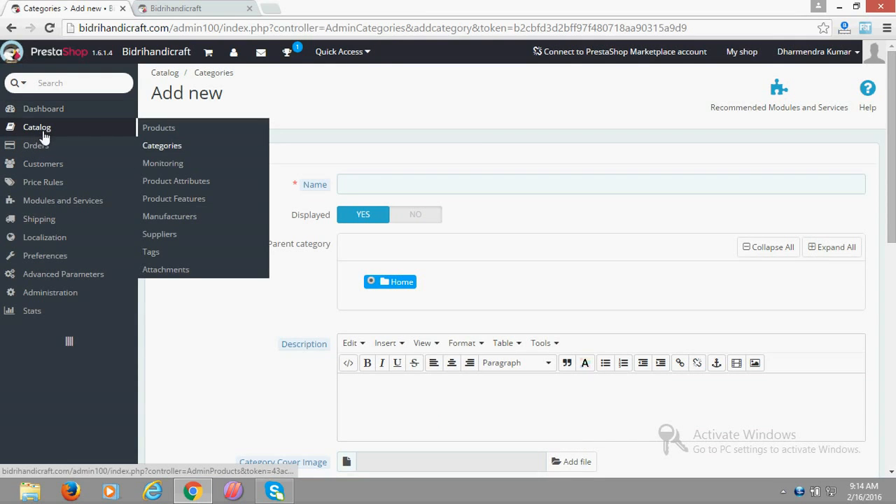
Go to Catalog > Products and open a new Standard product form.
click(158, 131)
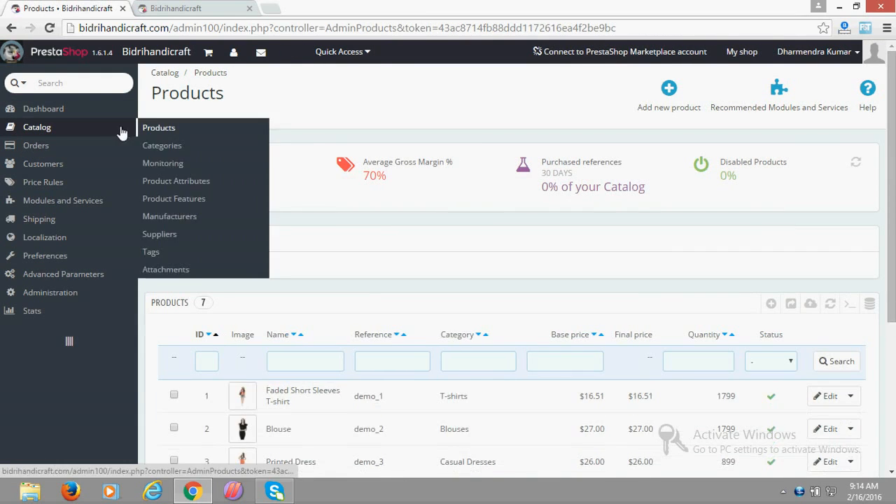
scroll(308, 399, down, 4)
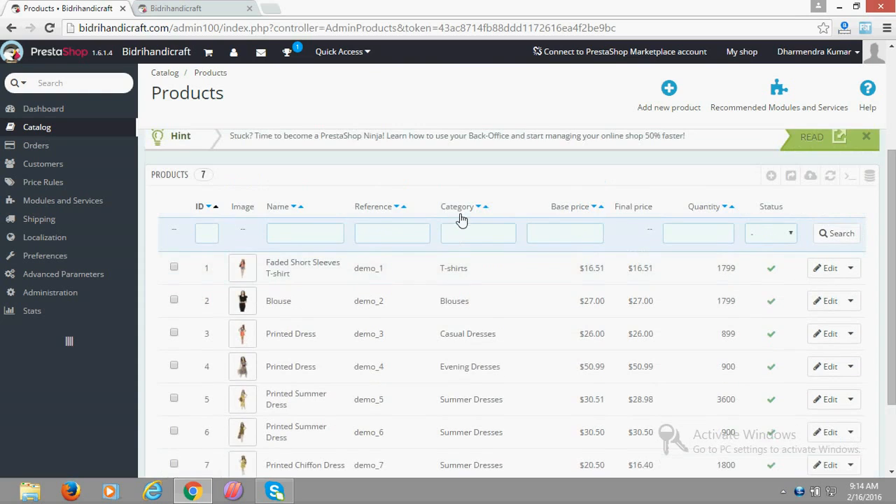
click(852, 269)
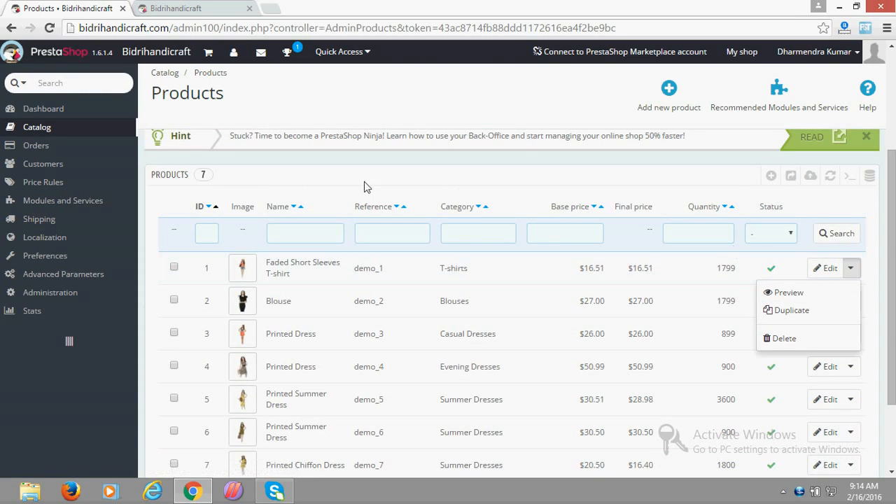
click(658, 105)
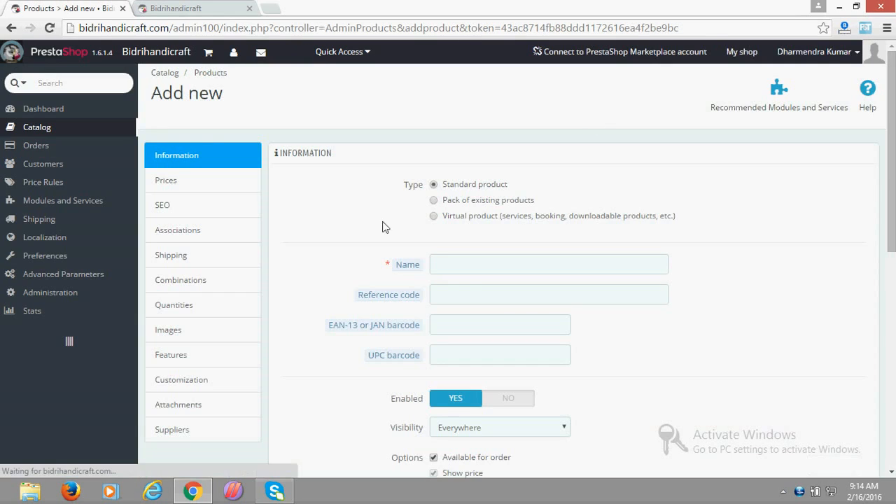
Review the new product's Prices, Associations, Shipping and Quantities sections in turn.
click(196, 189)
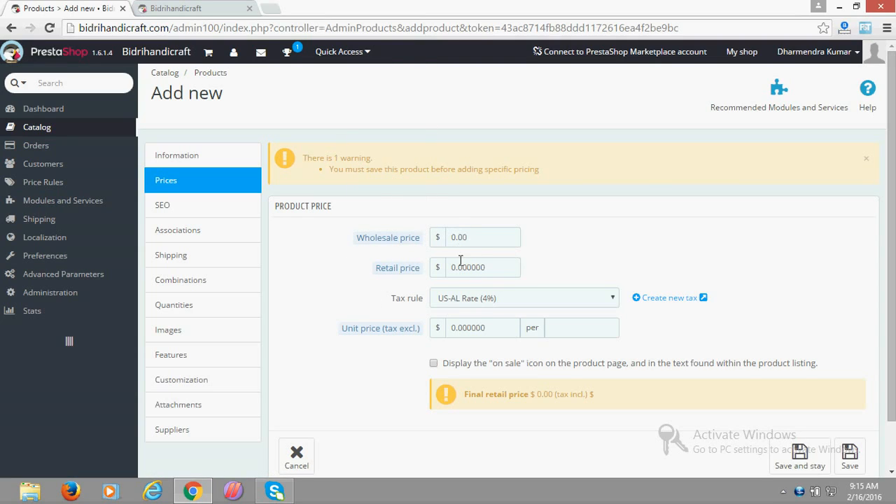
click(185, 238)
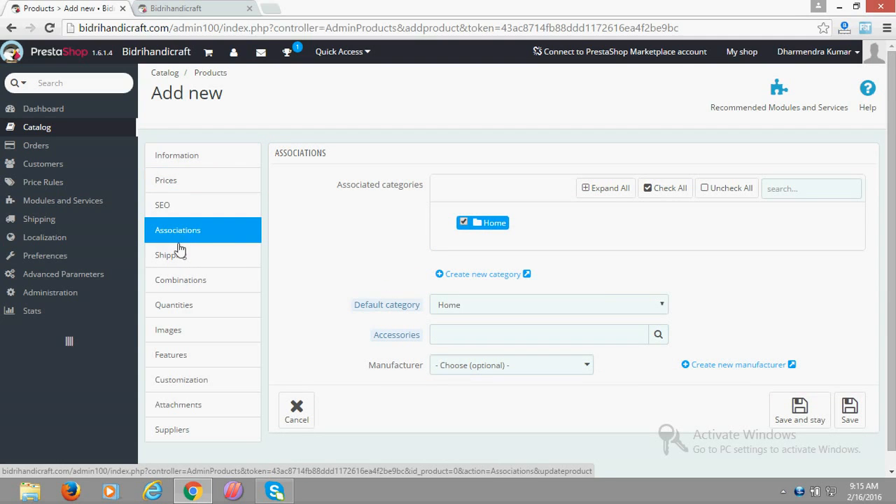
click(178, 260)
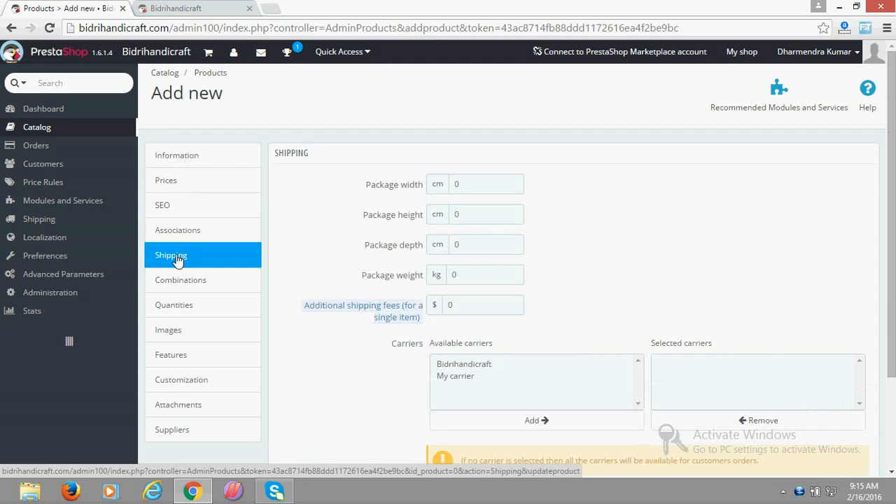
click(176, 310)
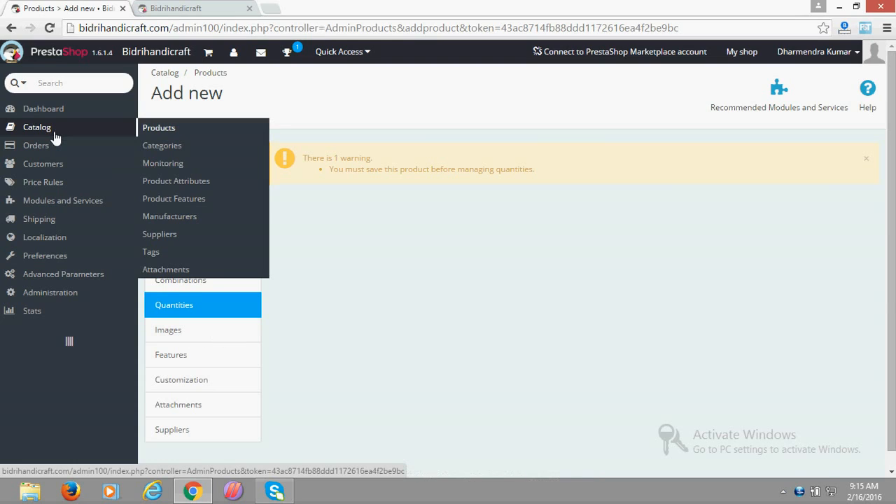
Open Shipping > Carriers showing the Bidrihandicraft in-store pickup carrier and My carrier.
mouse_move(54, 145)
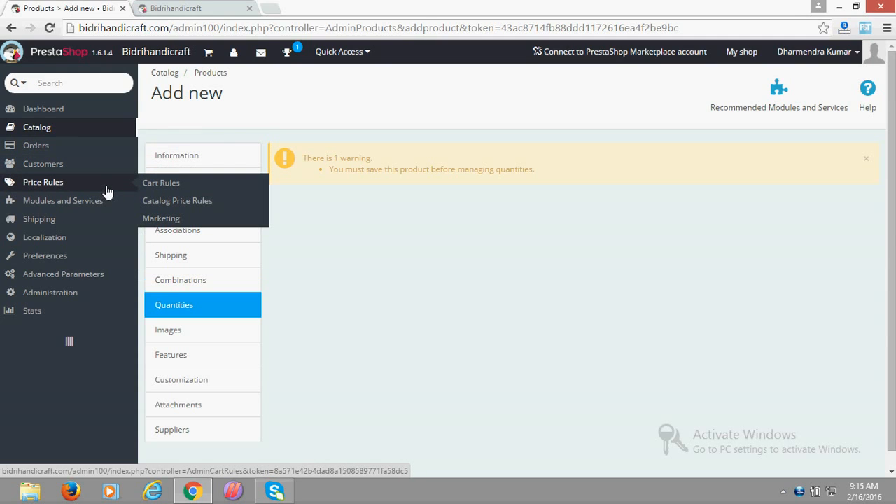
mouse_move(137, 200)
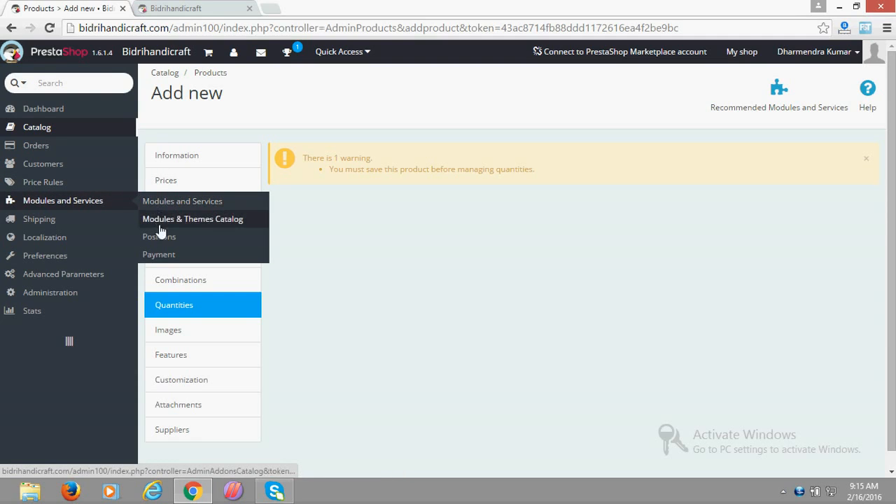
mouse_move(96, 222)
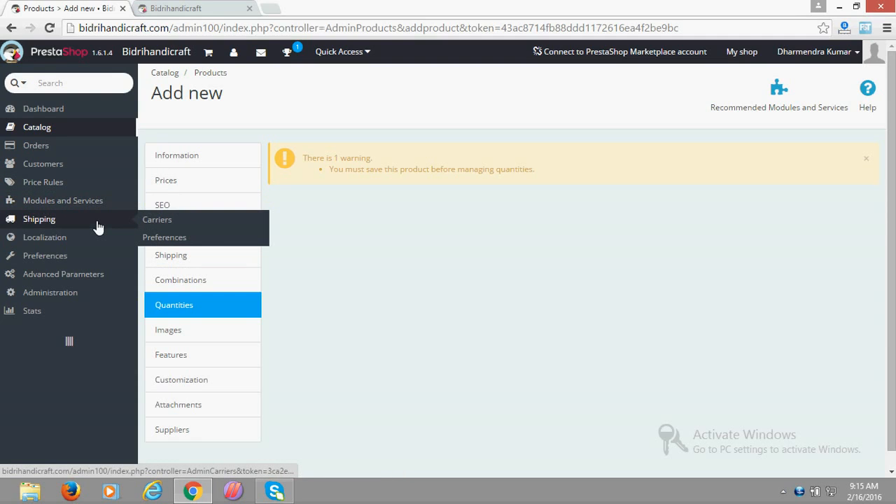
click(186, 228)
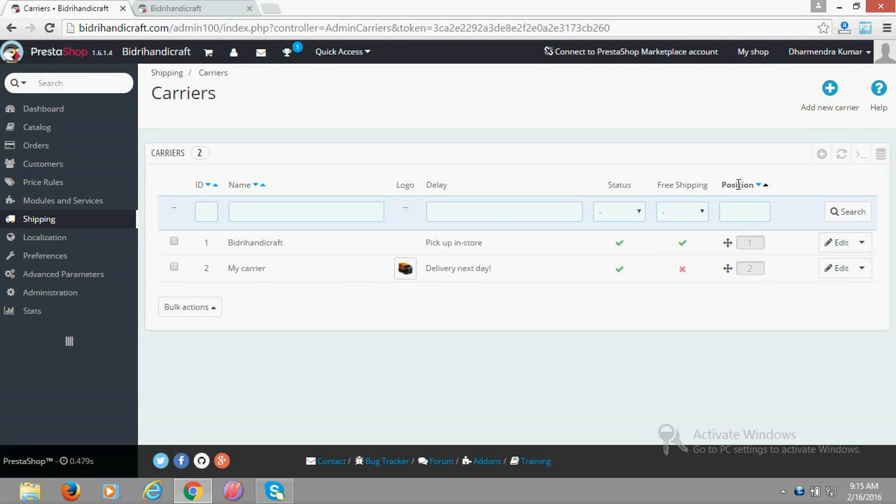
mouse_move(42, 241)
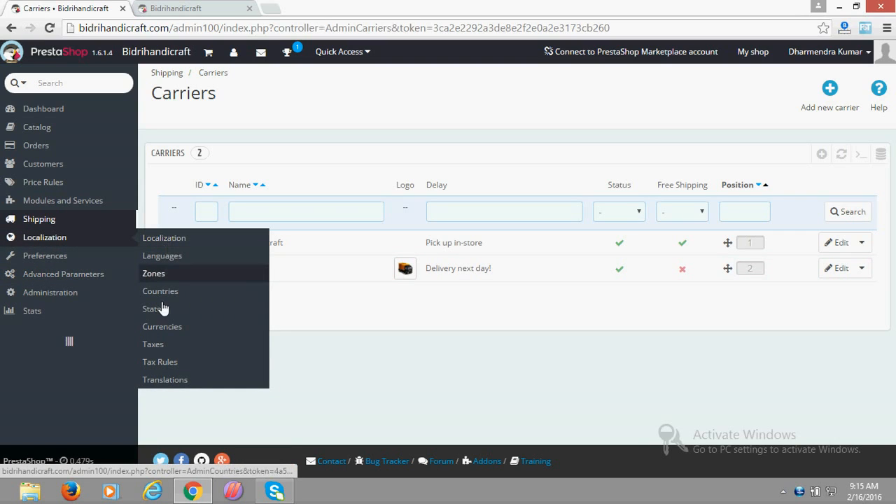
Review the Localization and Languages pages, ending on Currencies listing only the Dollar.
click(185, 245)
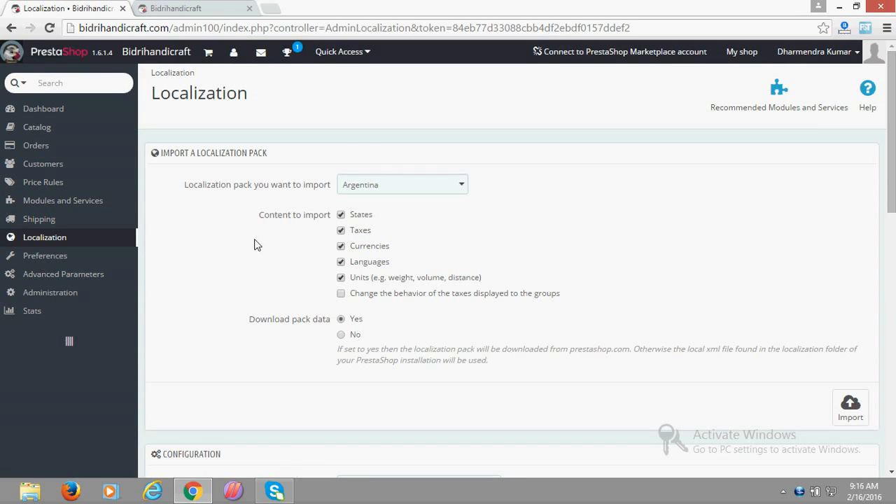
mouse_move(136, 238)
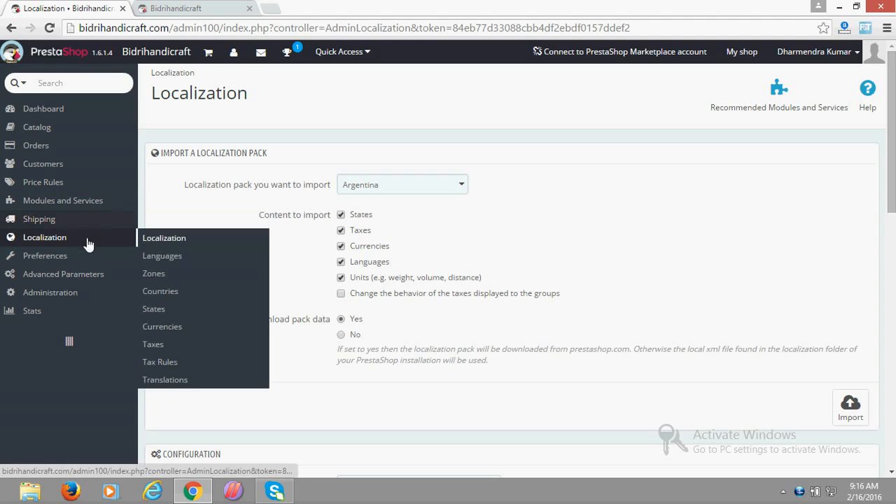
click(160, 257)
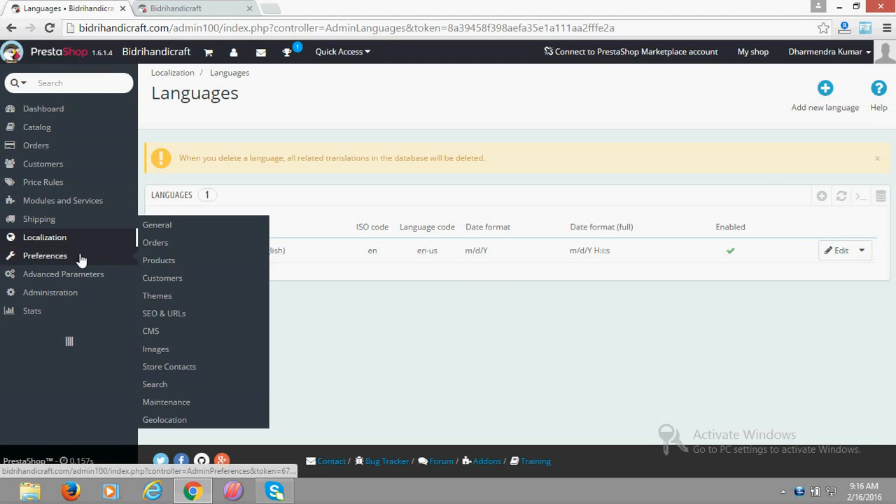
mouse_move(91, 241)
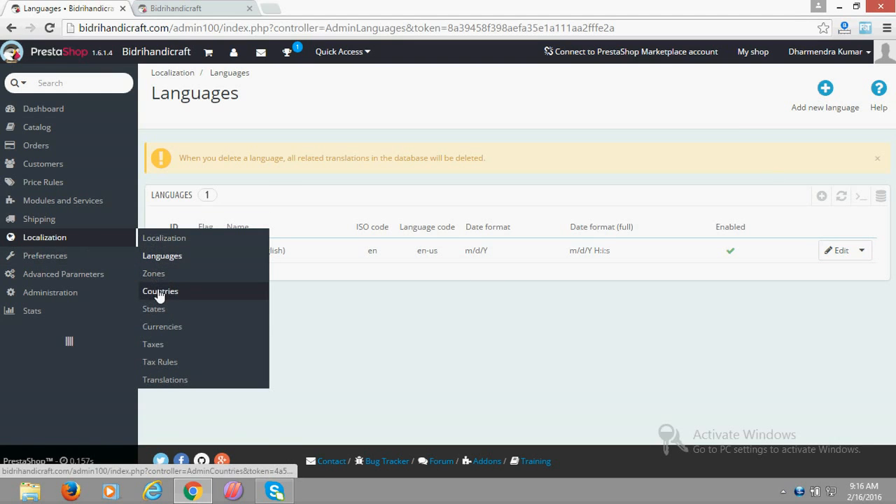
click(169, 326)
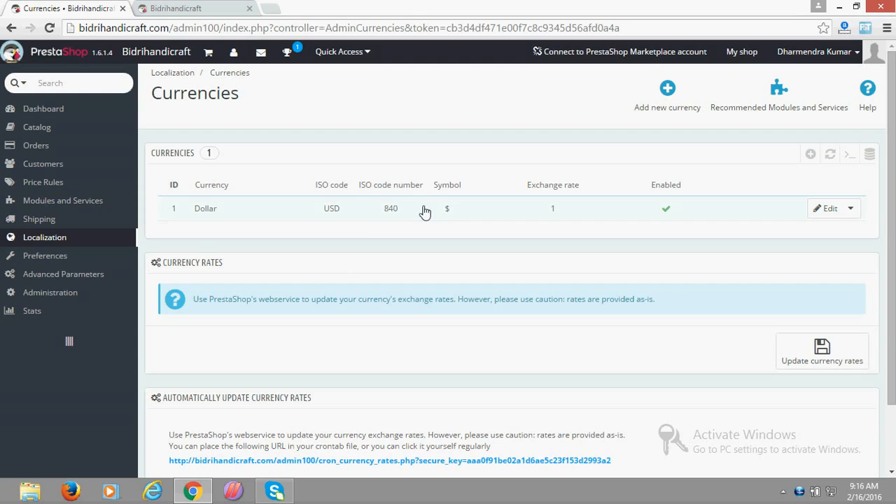
Start a new currency named 'Rupees', leaving ISO code and Symbol blank.
click(810, 155)
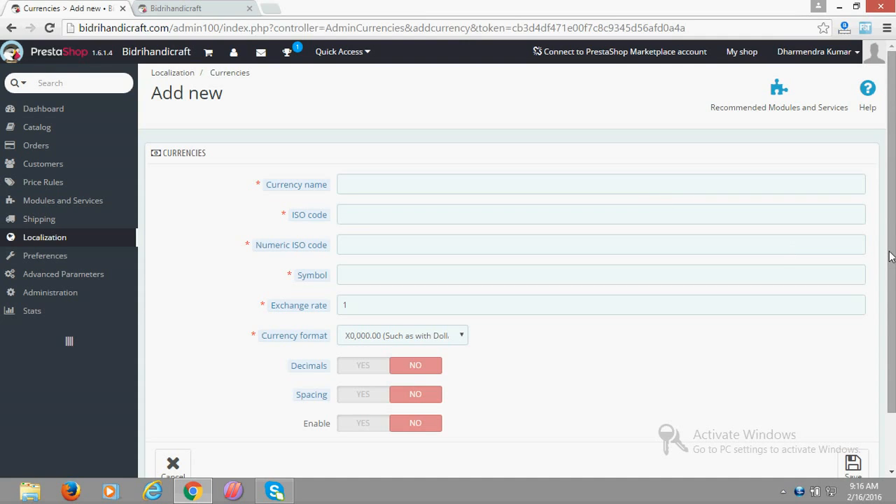
mouse_move(891, 257)
mouse_down()
mouse_move(890, 296)
mouse_move(891, 264)
mouse_up()
click(470, 172)
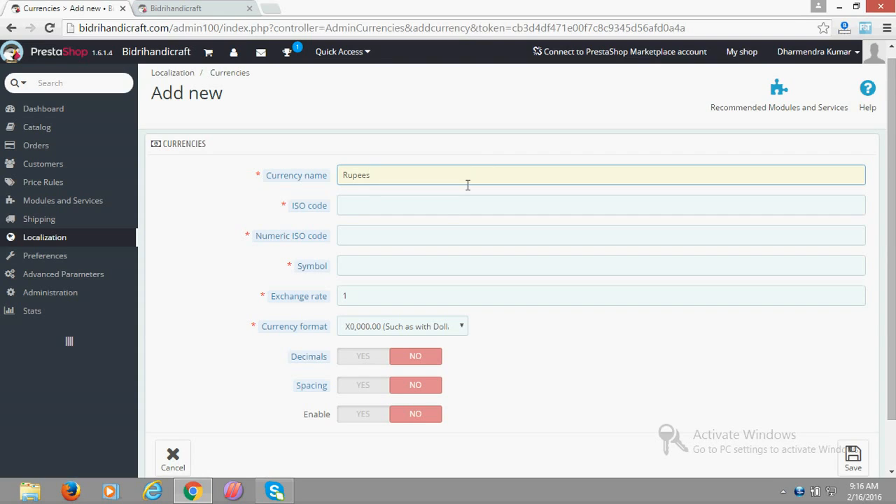
click(402, 259)
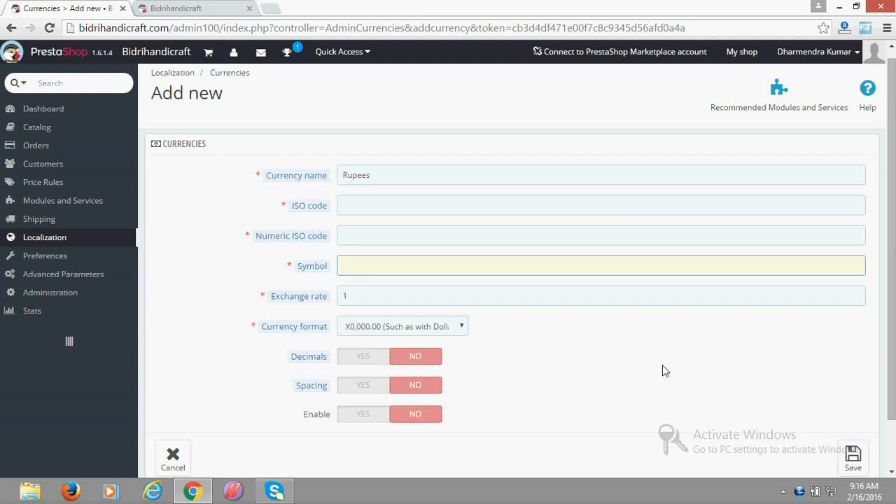
mouse_move(44, 241)
mouse_move(62, 204)
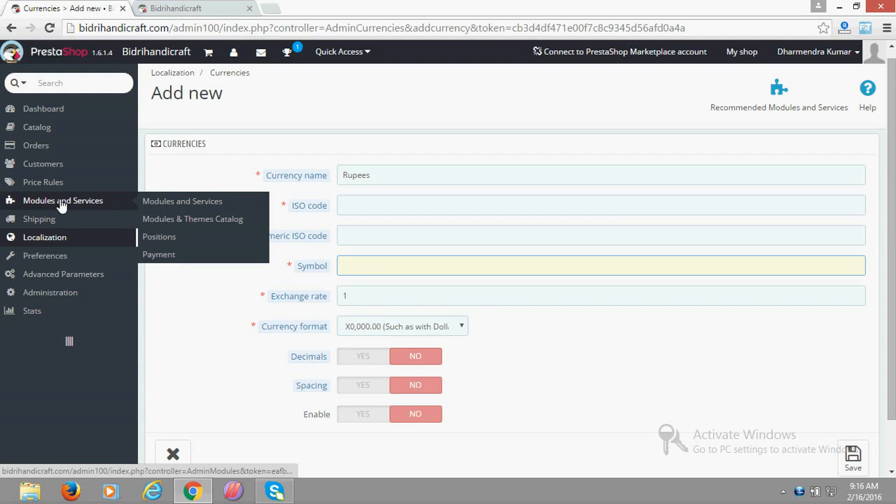
mouse_move(56, 259)
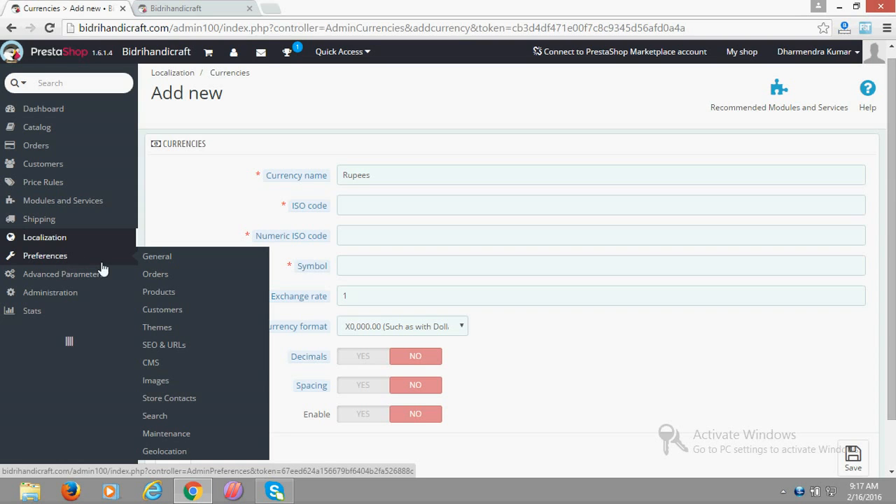
Open Preferences > Store Contacts, then browse the storefront's New Arrivals listings.
click(157, 404)
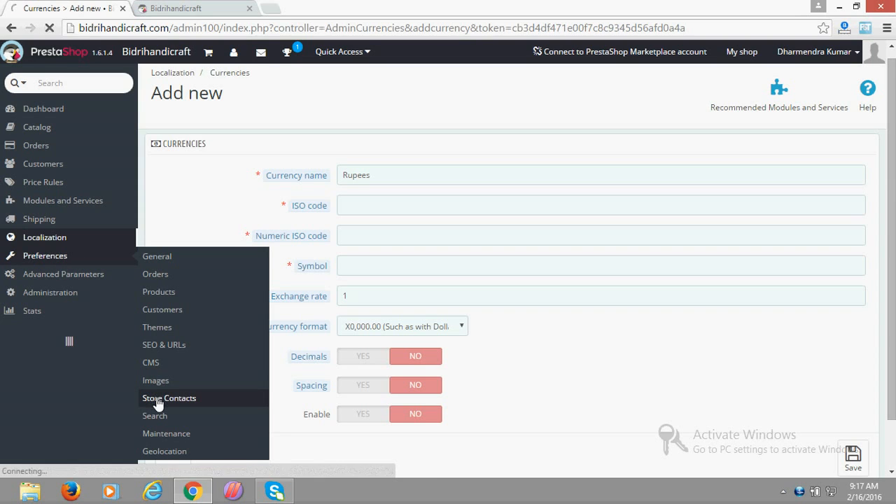
click(183, 7)
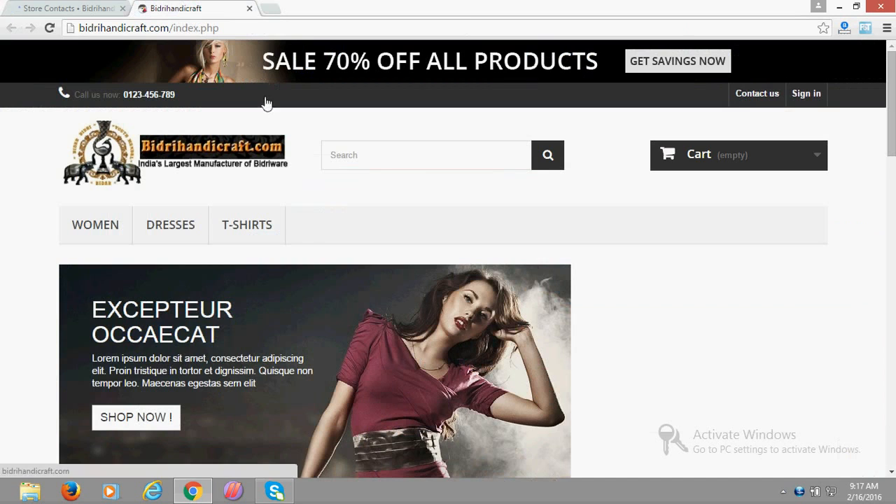
click(70, 8)
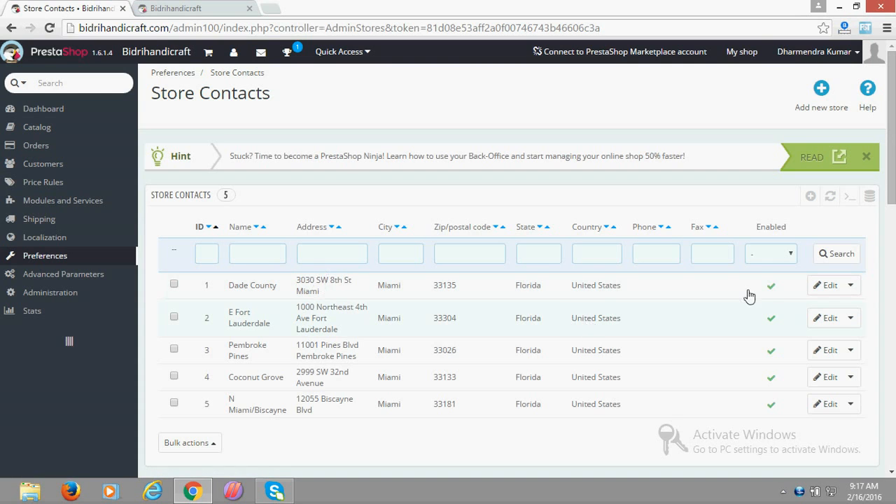
click(204, 8)
scroll(389, 76, down, 15)
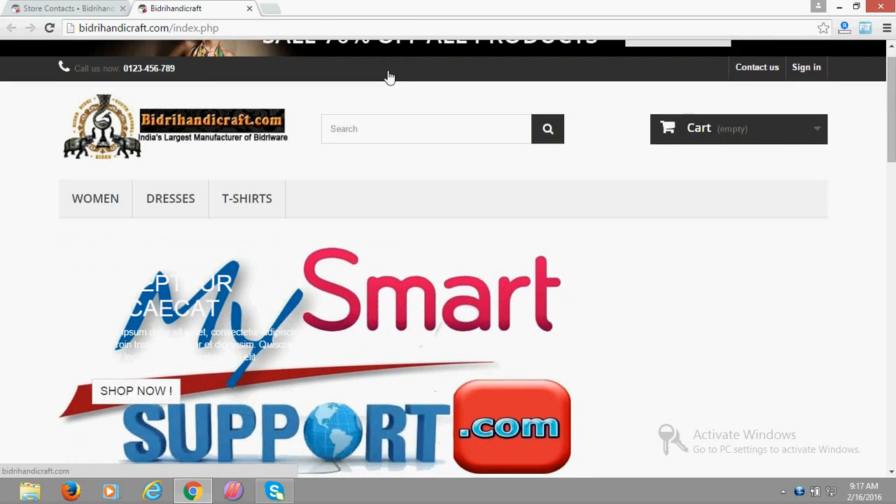
scroll(389, 75, down, 5)
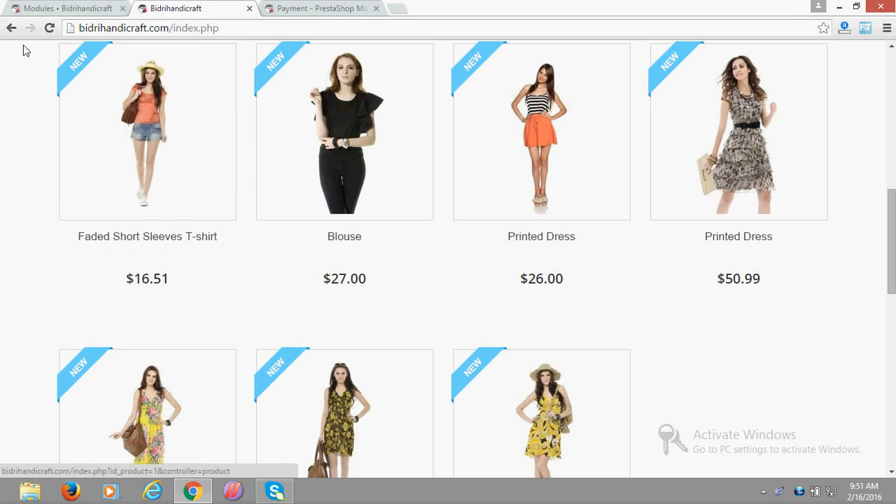
Scroll through the 14 Payments and Gateways modules, with Bank wire v1.1.1 installed.
click(54, 6)
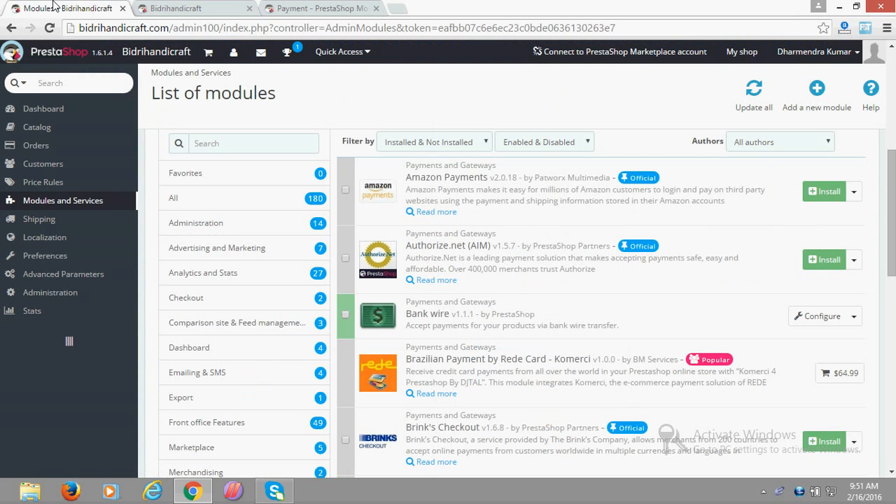
mouse_move(116, 204)
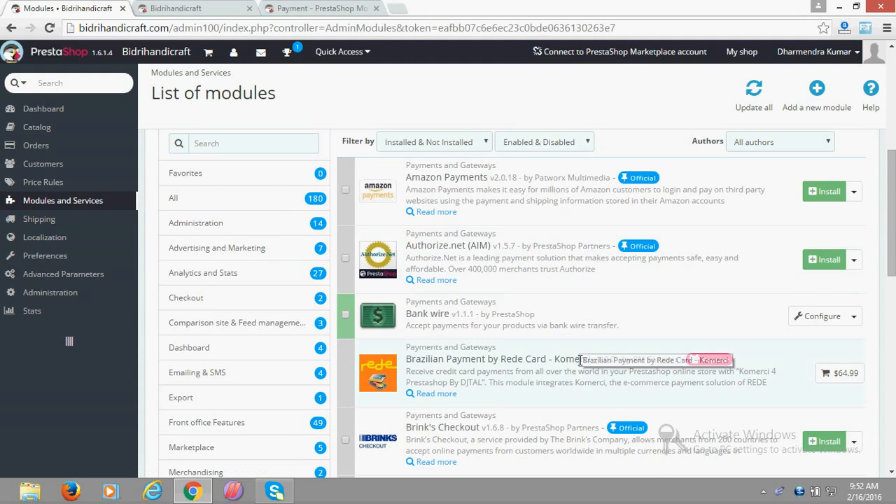
scroll(579, 360, down, 2)
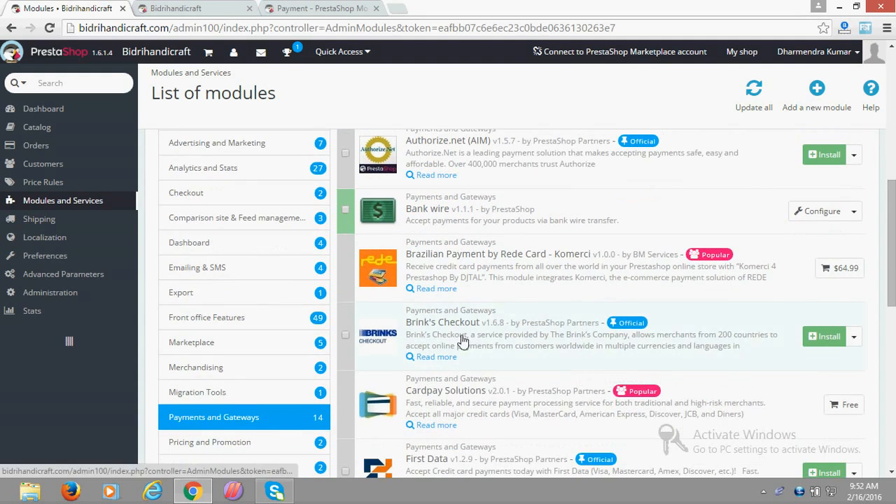
scroll(588, 286, up, 2)
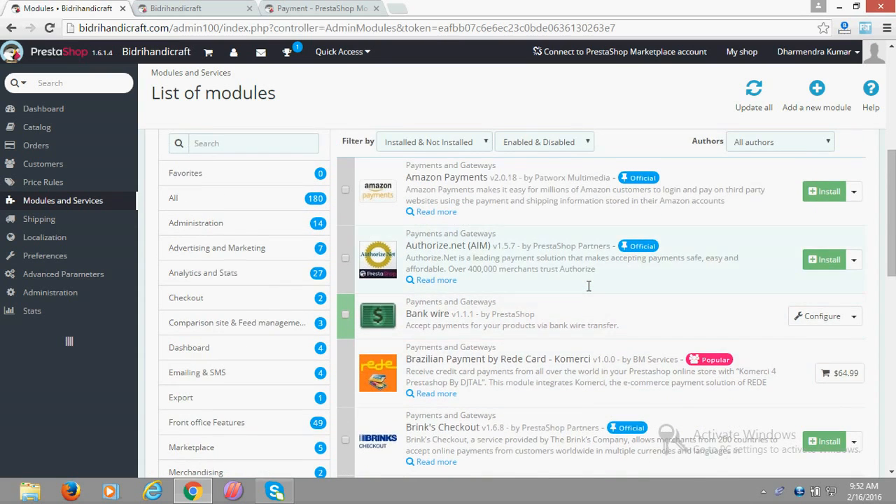
scroll(588, 285, down, 5)
scroll(588, 286, down, 7)
scroll(588, 286, up, 8)
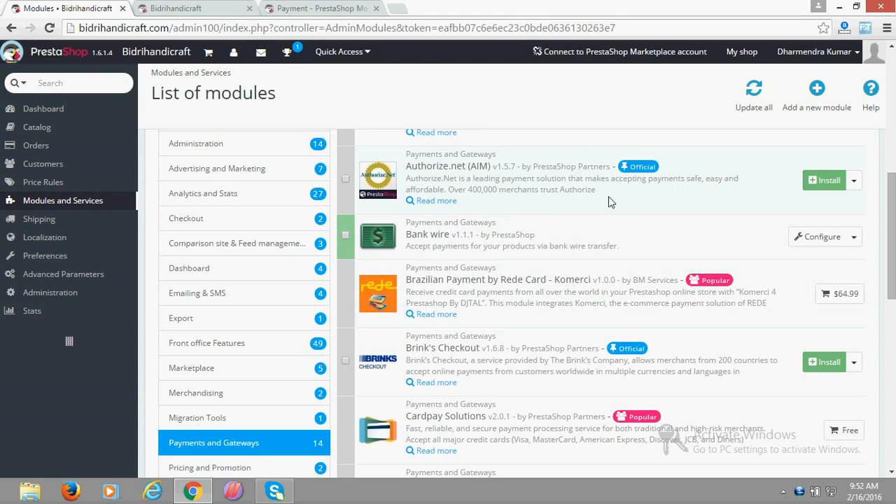
Browse Addons Marketplace payment modules like HiPay, CCAvenue and Skrill, then return to the storefront.
click(300, 6)
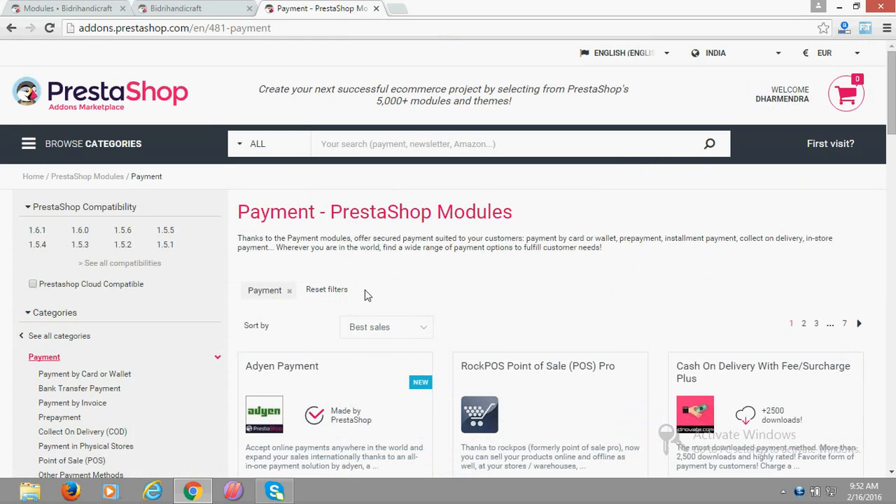
scroll(366, 295, down, 3)
scroll(366, 296, down, 5)
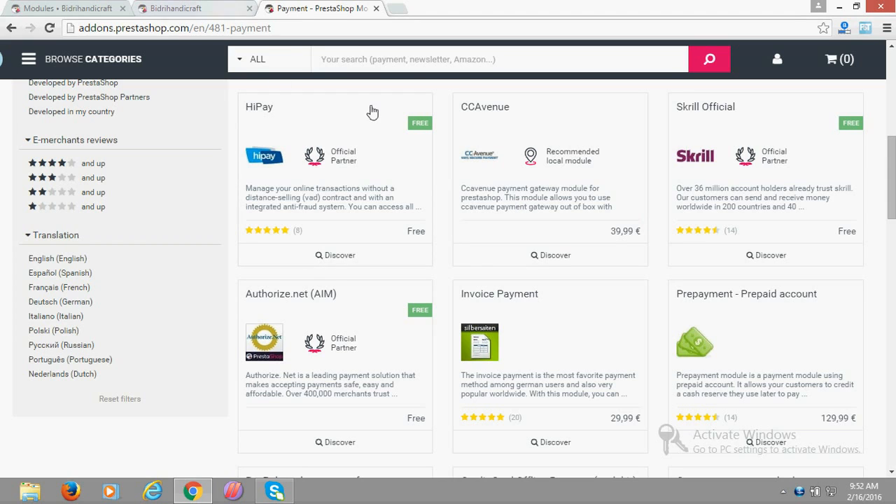
click(181, 11)
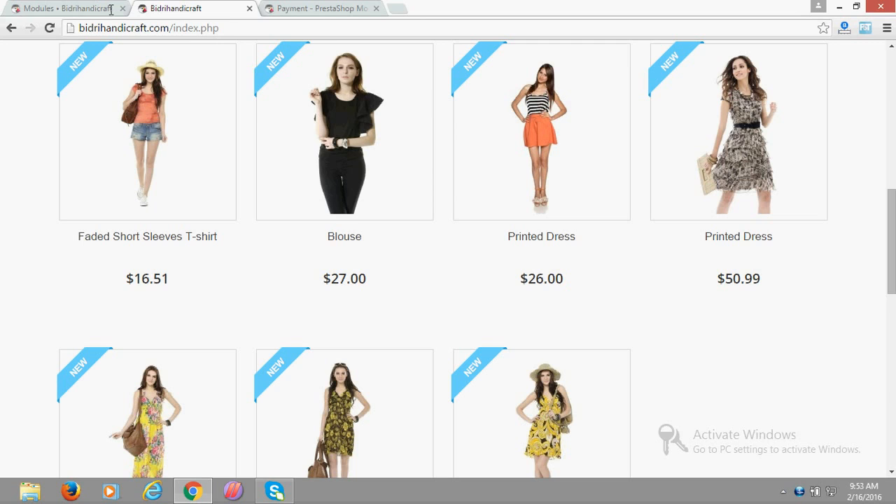
Go back to the Payments and Gateways modules list and page down and back up through it.
click(67, 9)
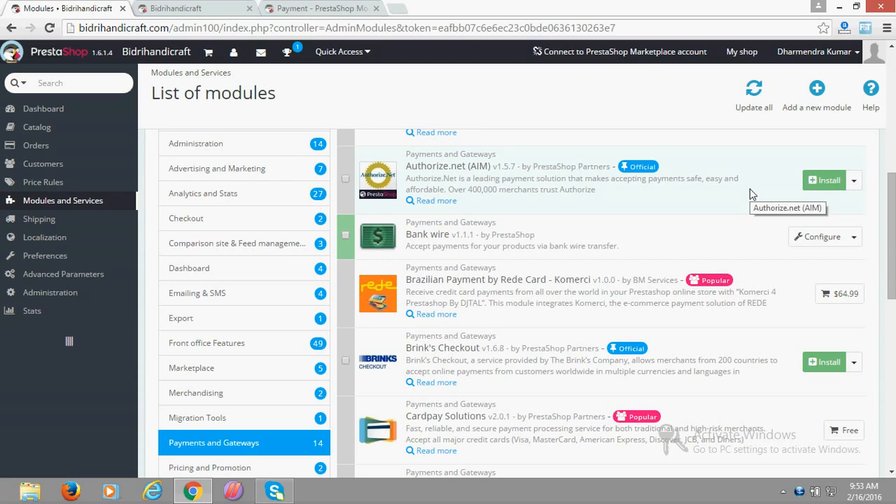
click(891, 325)
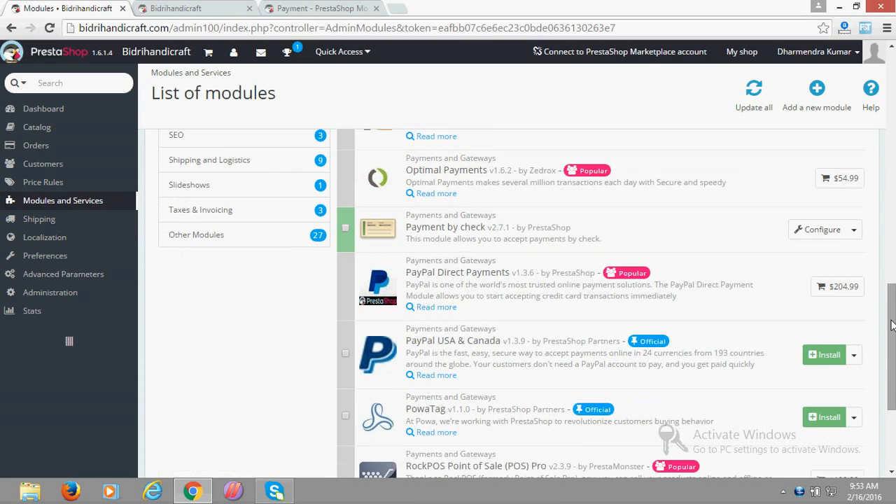
click(893, 188)
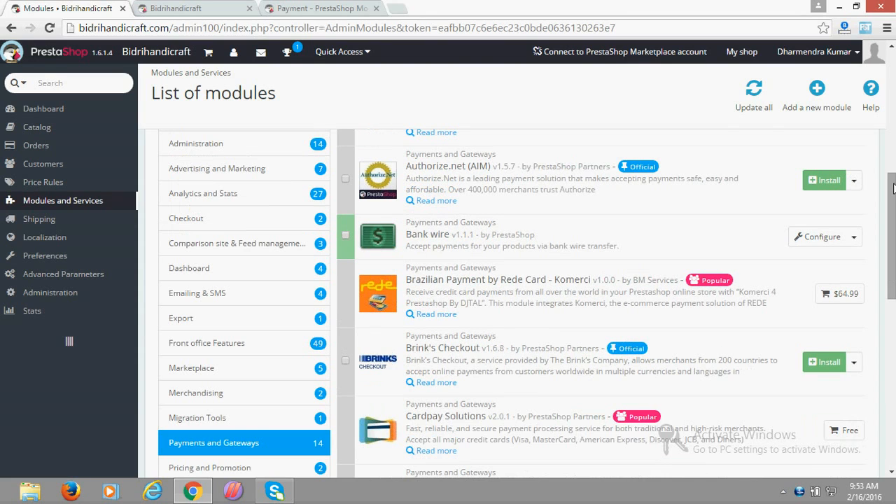